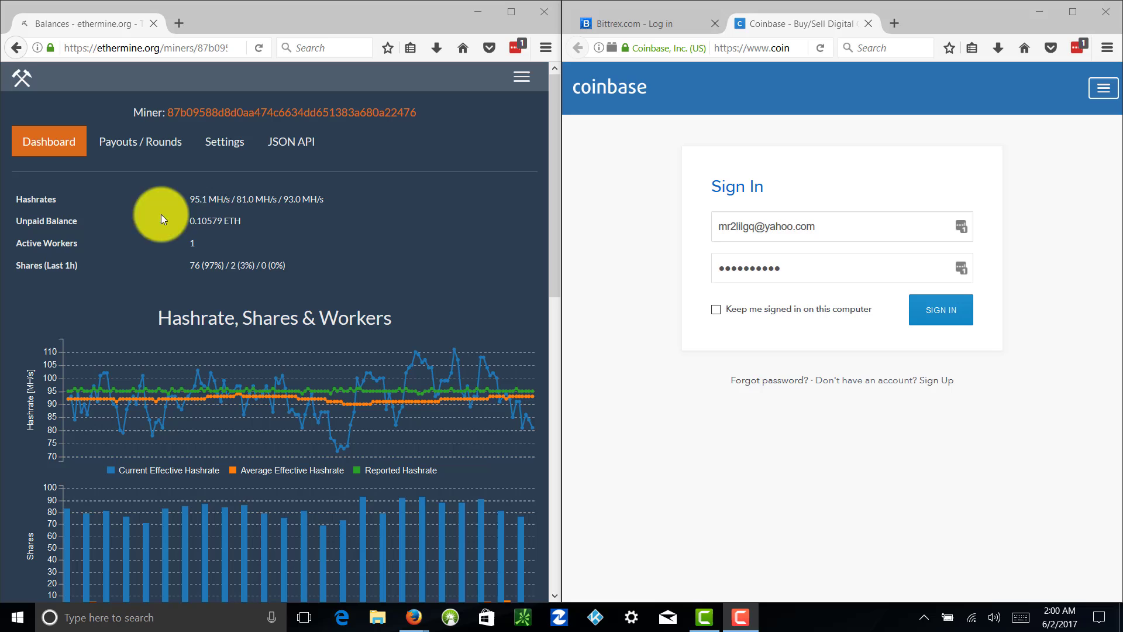
- Highlight the 0.10579 ETH unpaid balance on the Ethermine dashboard
drag(187, 221, 275, 228)
click(275, 229)
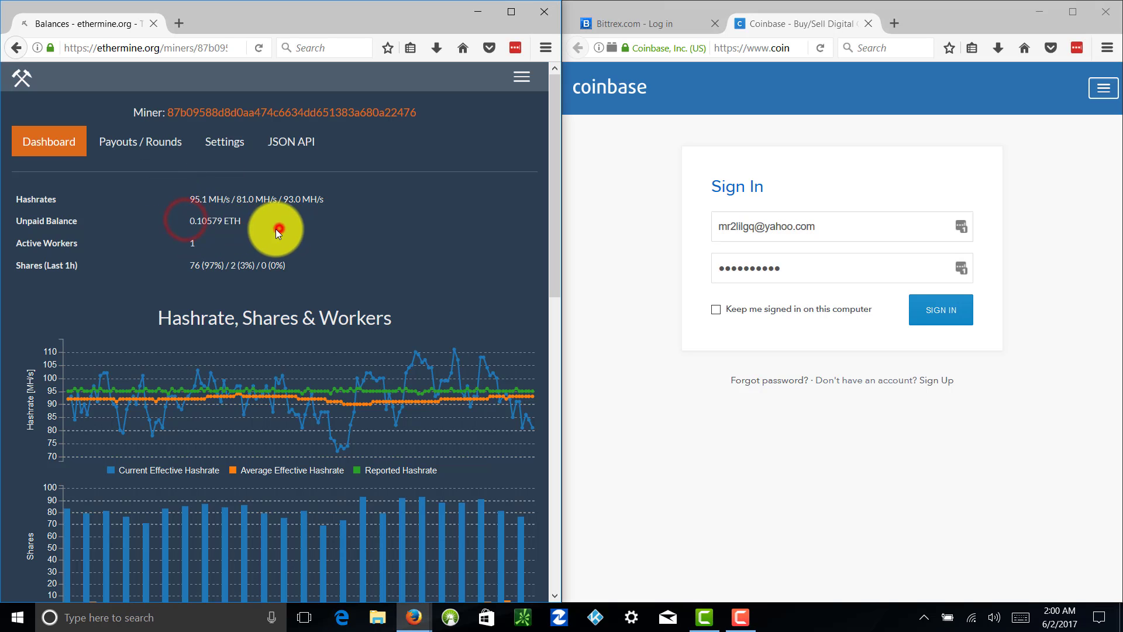
drag(193, 221, 265, 222)
click(265, 222)
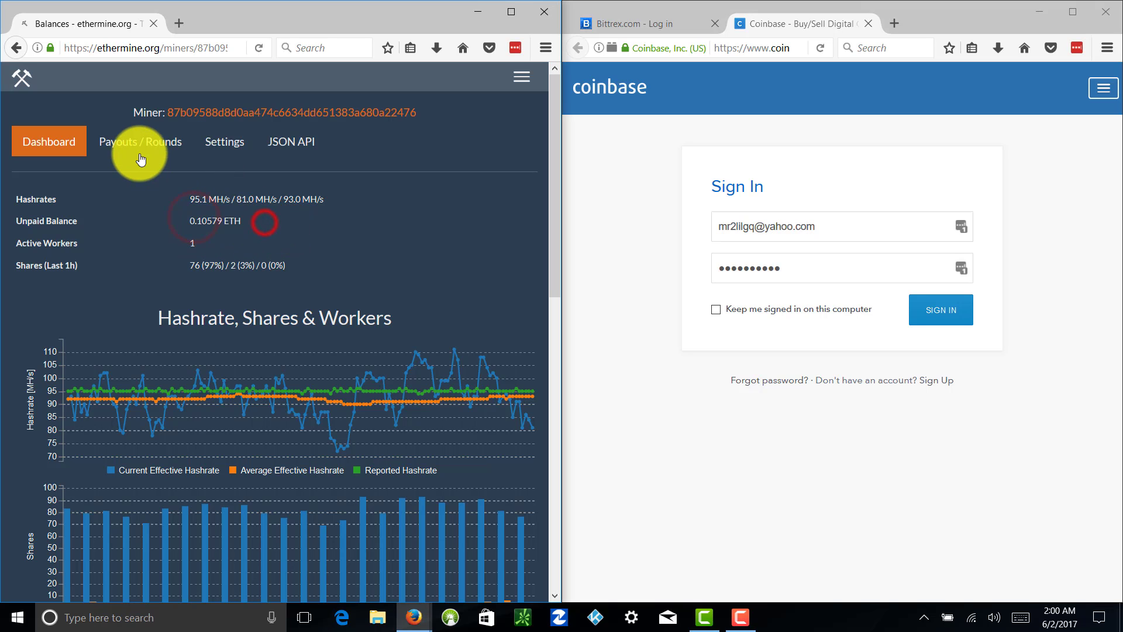
- Open Payouts / Rounds and review the four ~1 ETH payouts, highlighting the latest payout date
click(135, 146)
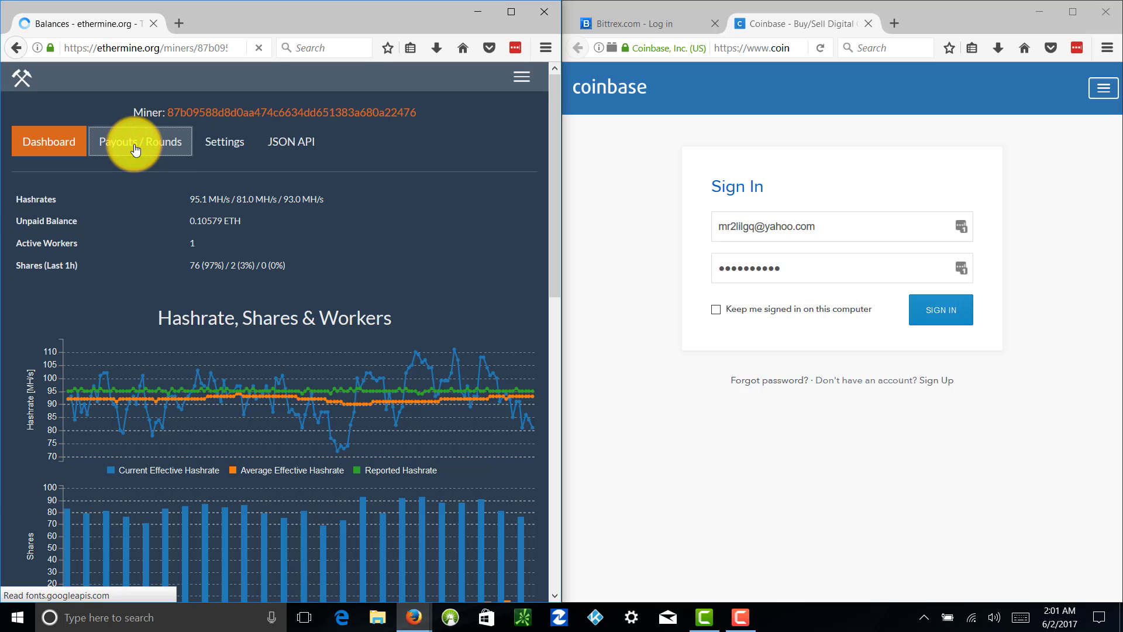
scroll(226, 244, down, 3)
scroll(226, 243, down, 9)
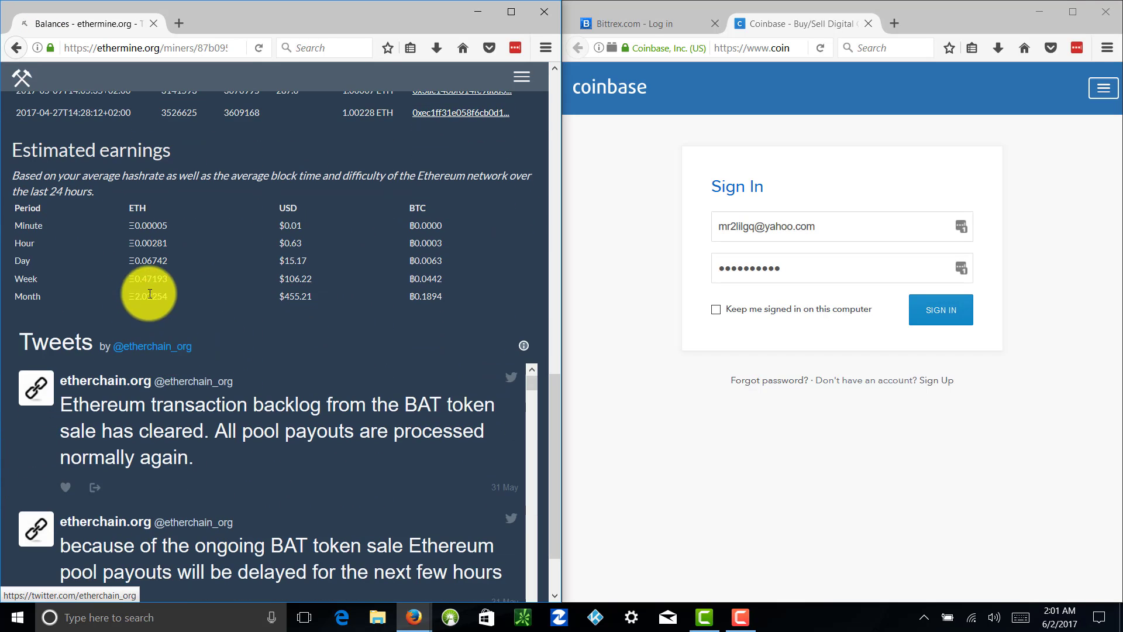
scroll(143, 296, up, 4)
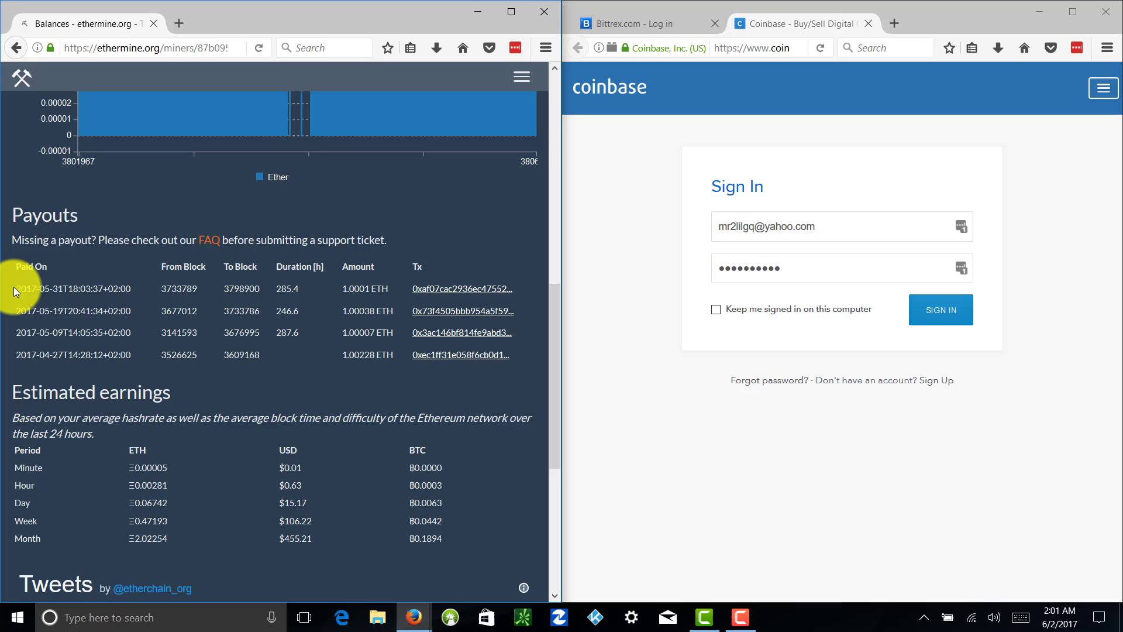
drag(15, 288, 143, 295)
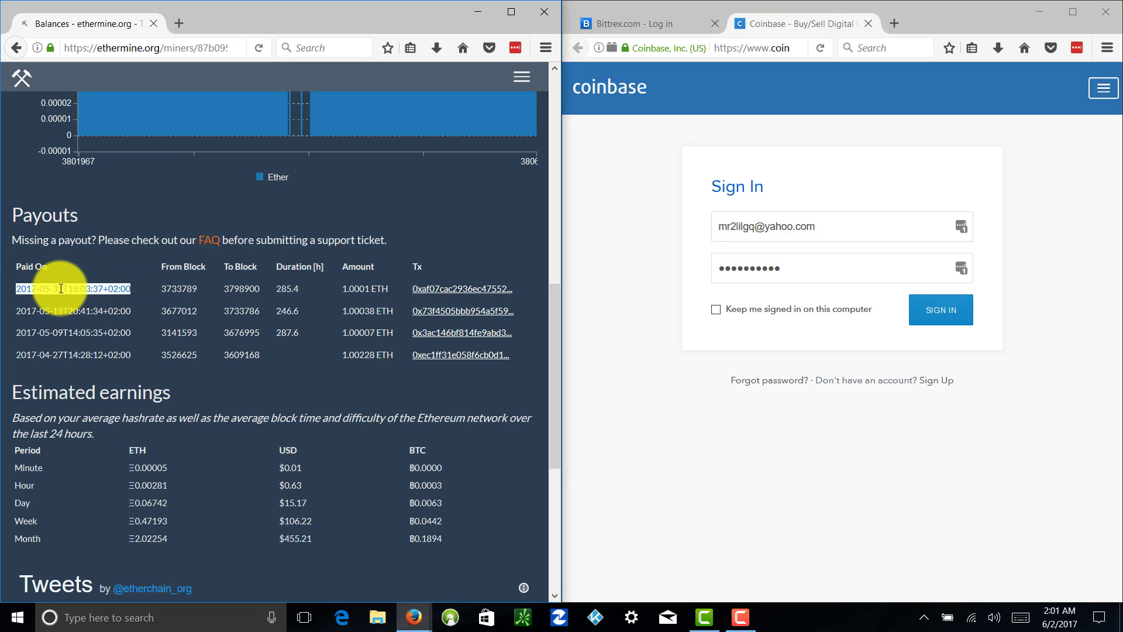
click(180, 291)
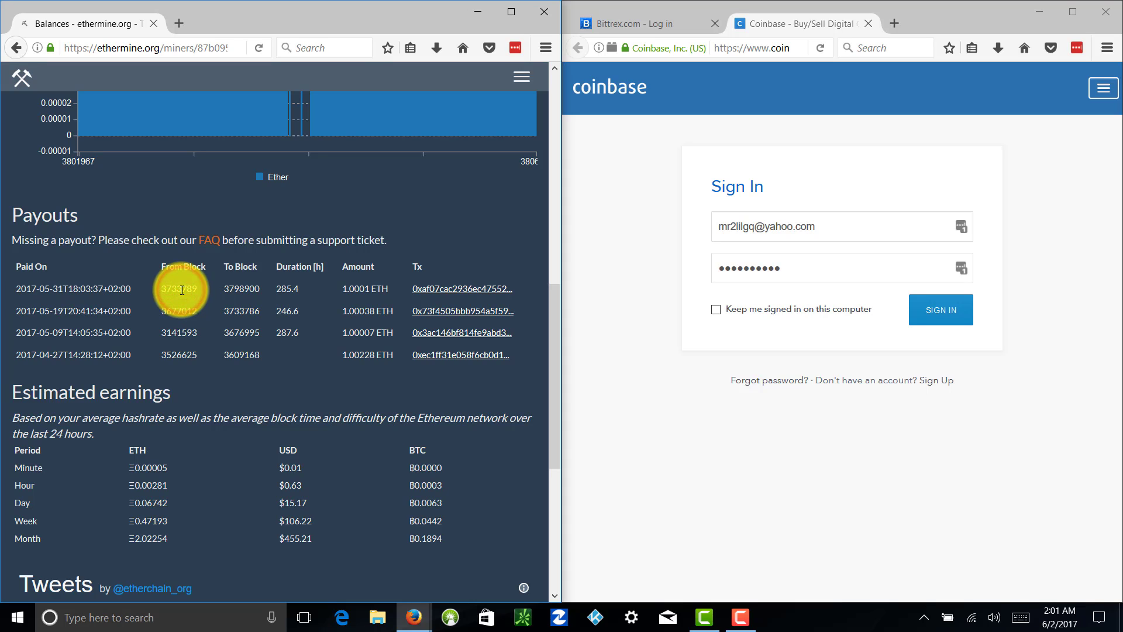
drag(14, 288, 138, 296)
click(139, 297)
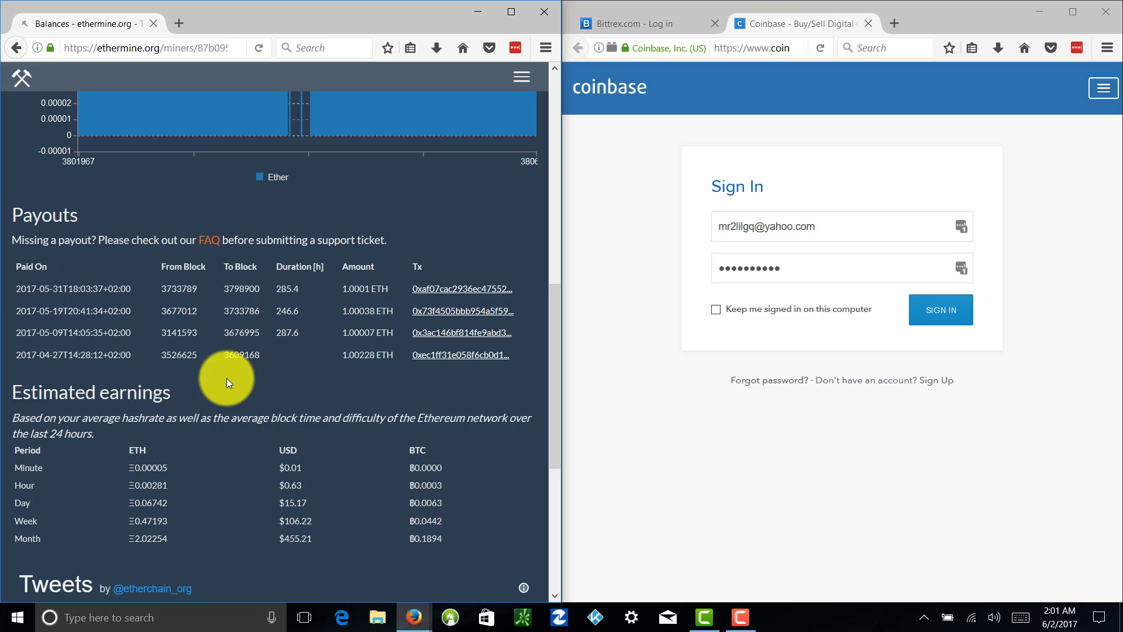
scroll(230, 374, up, 3)
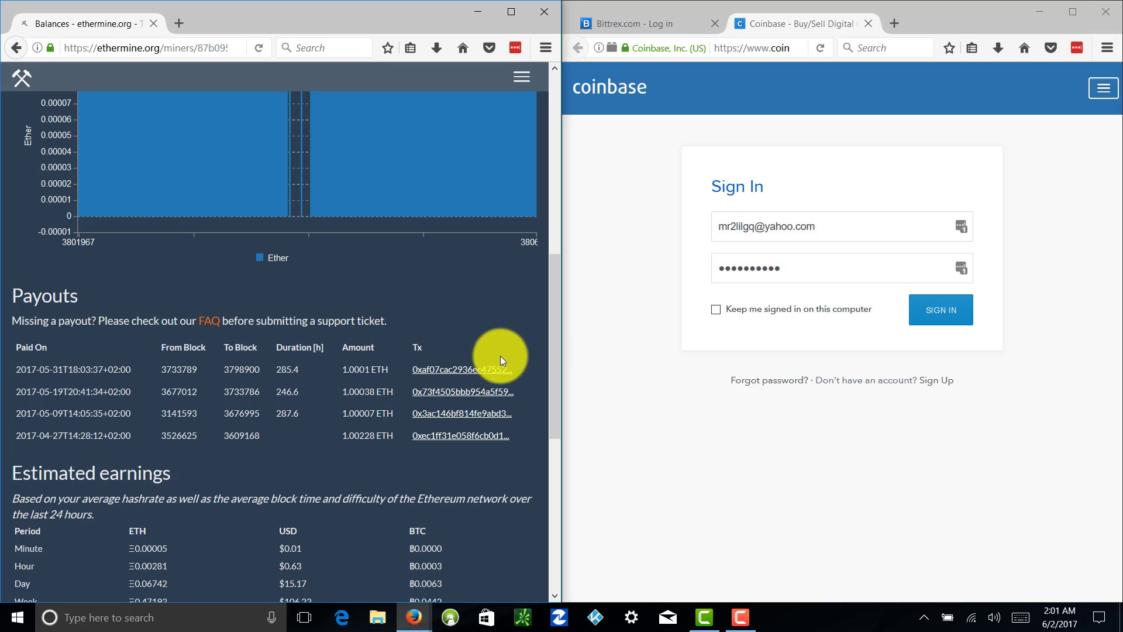
scroll(347, 387, up, 5)
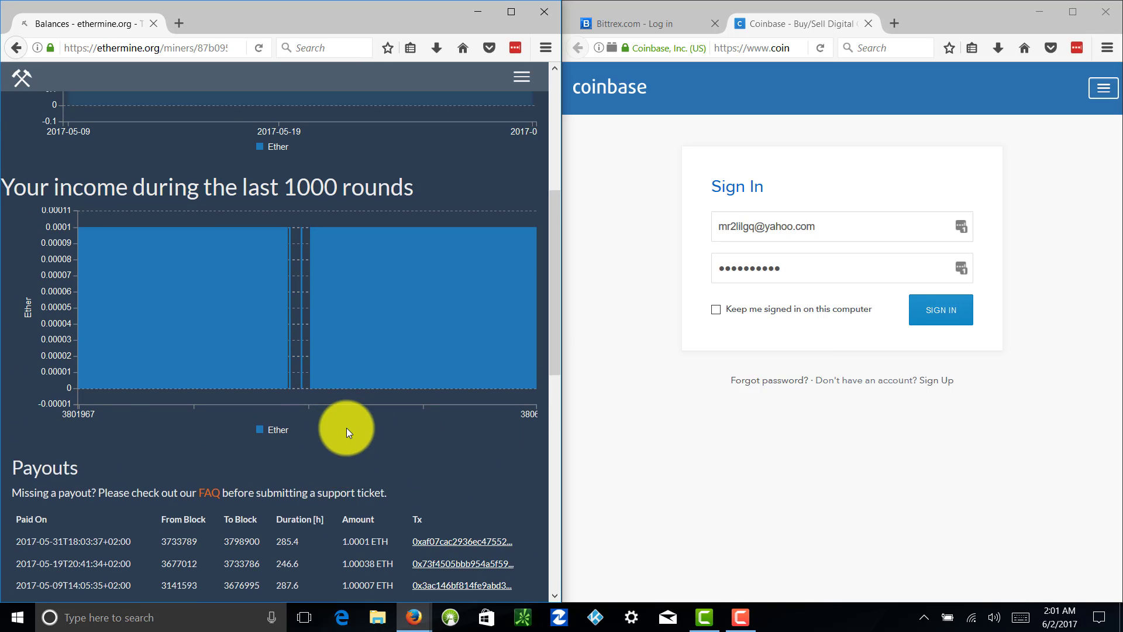
scroll(357, 439, up, 6)
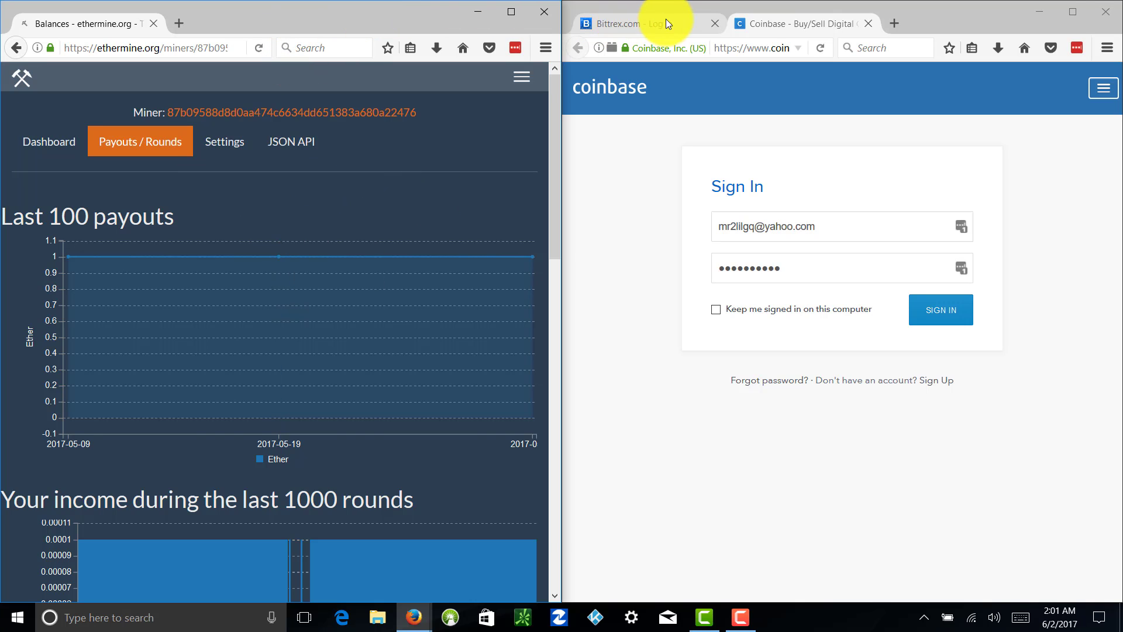
scroll(276, 250, down, 7)
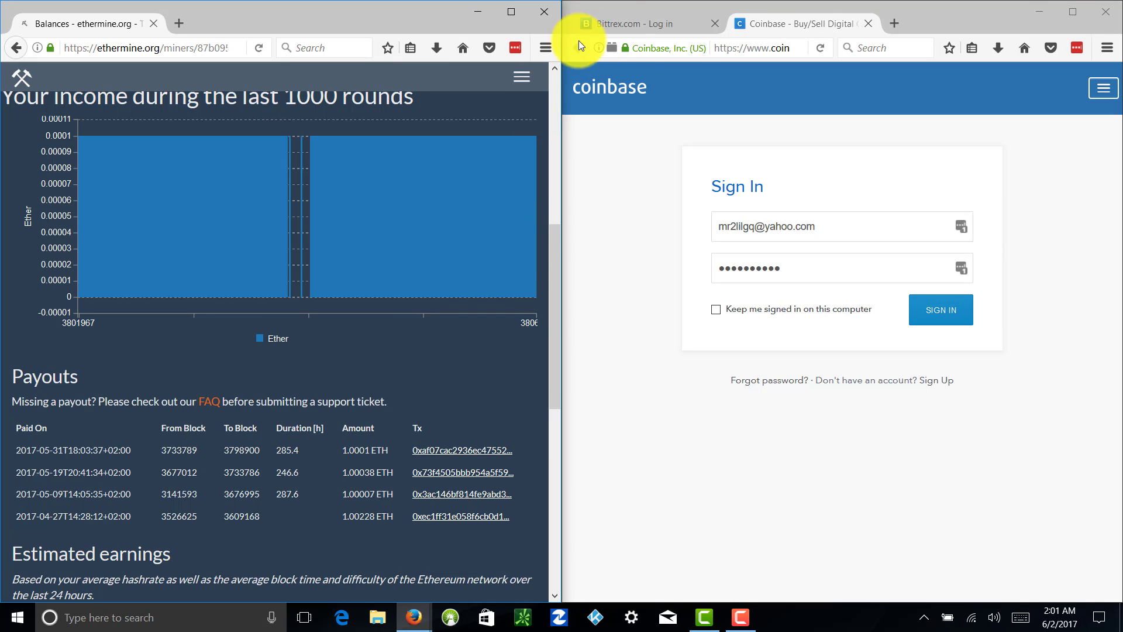
- Bring up the Bittrex tab full-screen and submit the login
click(621, 29)
double_click(945, 10)
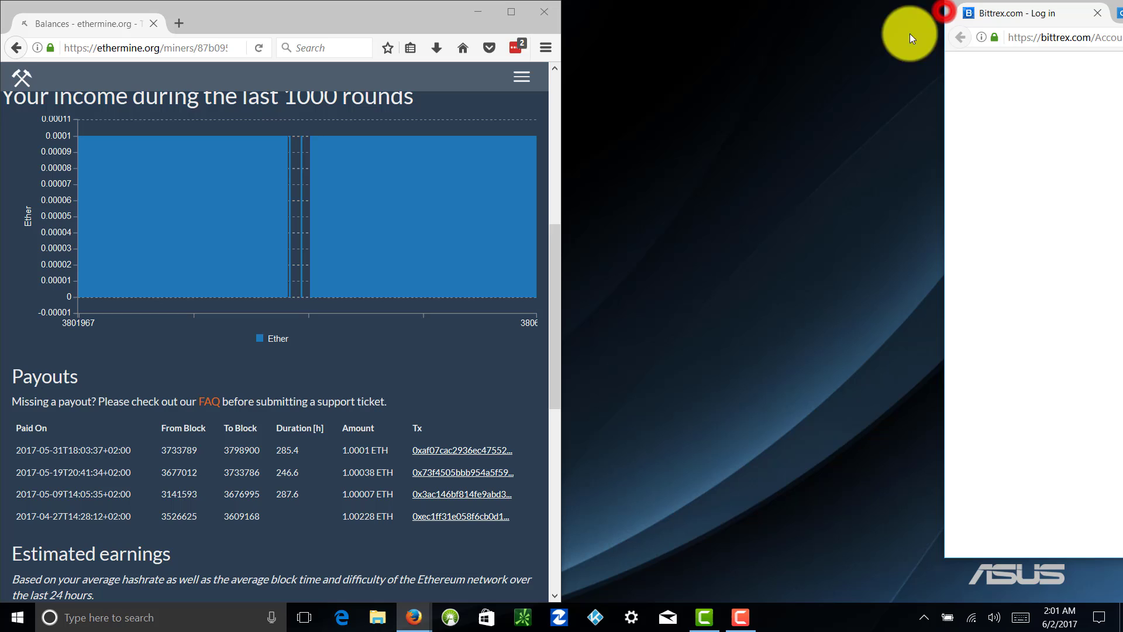
double_click(952, 9)
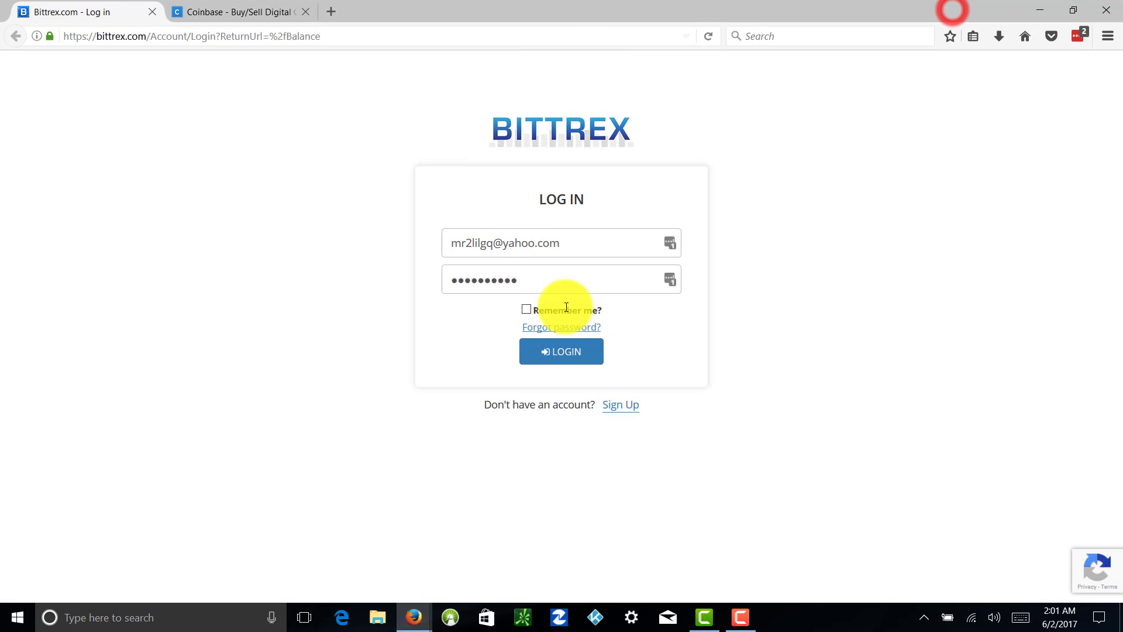
click(547, 354)
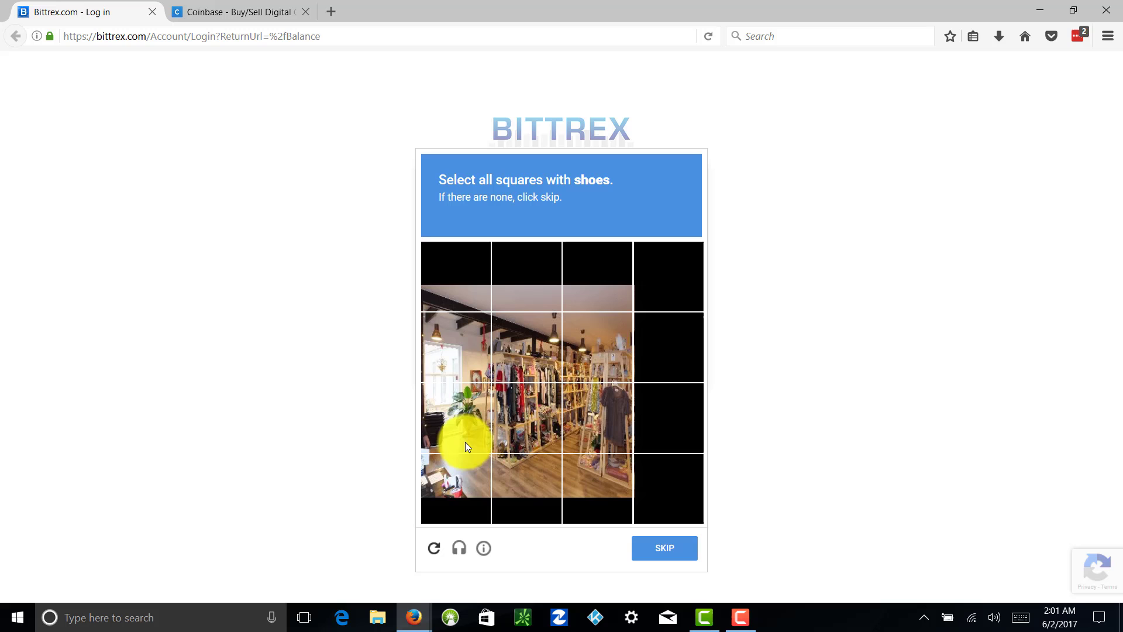
- Mark the six shoe tiles in the first reCAPTCHA challenge and move to the next
click(451, 418)
click(512, 415)
click(592, 424)
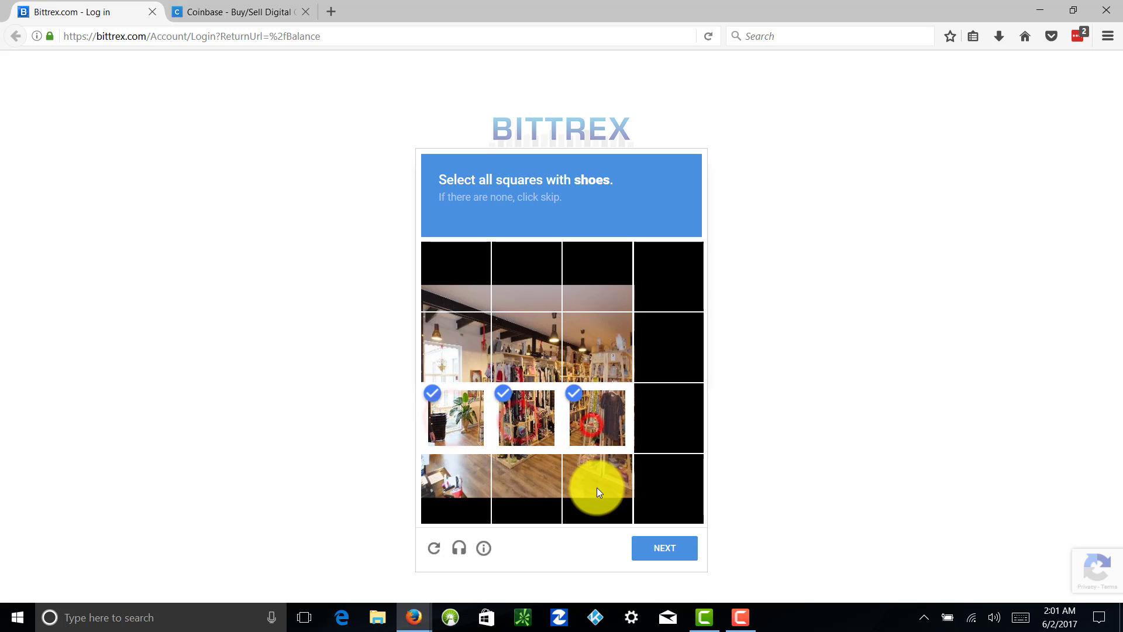
click(453, 358)
click(524, 354)
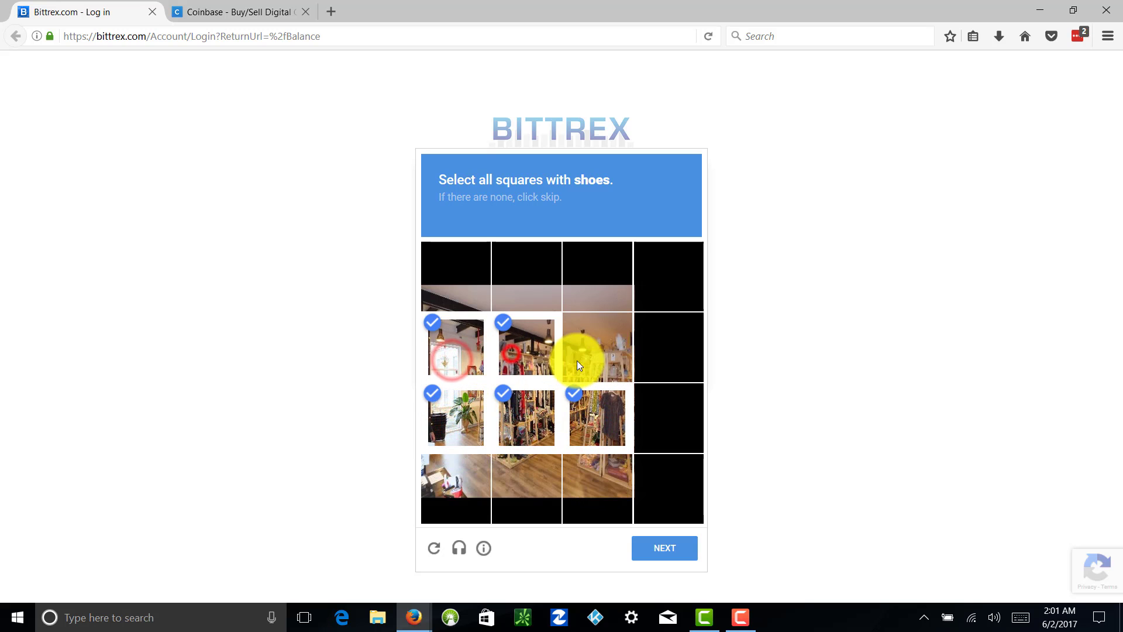
click(595, 352)
click(679, 543)
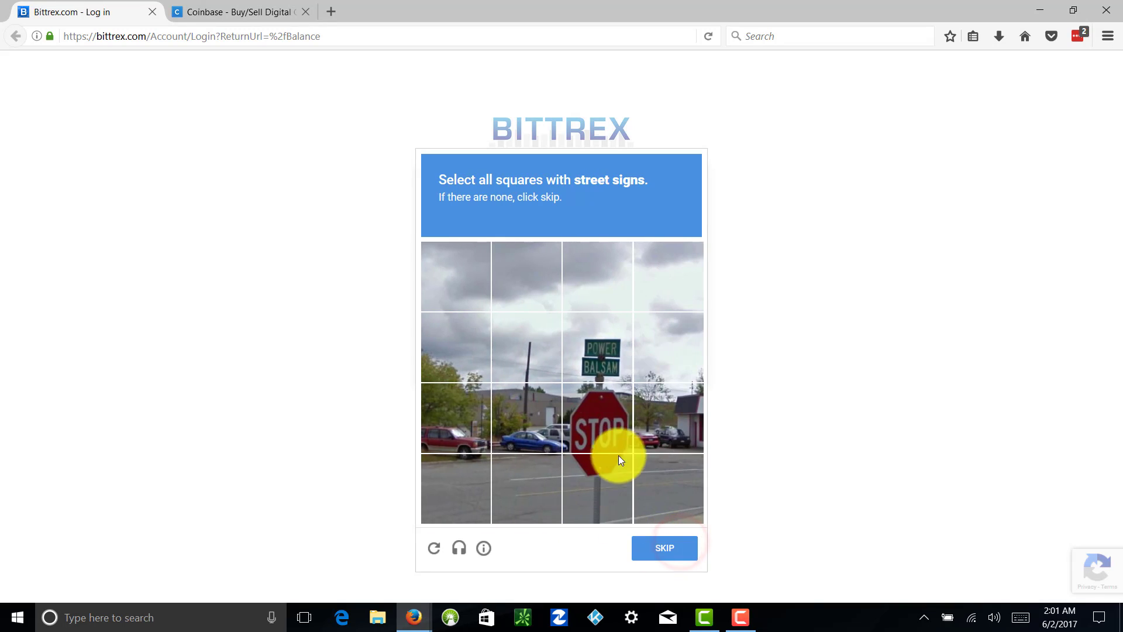
- Mark the street sign, STOP sign and sign pole tiles, then verify
click(596, 349)
click(600, 421)
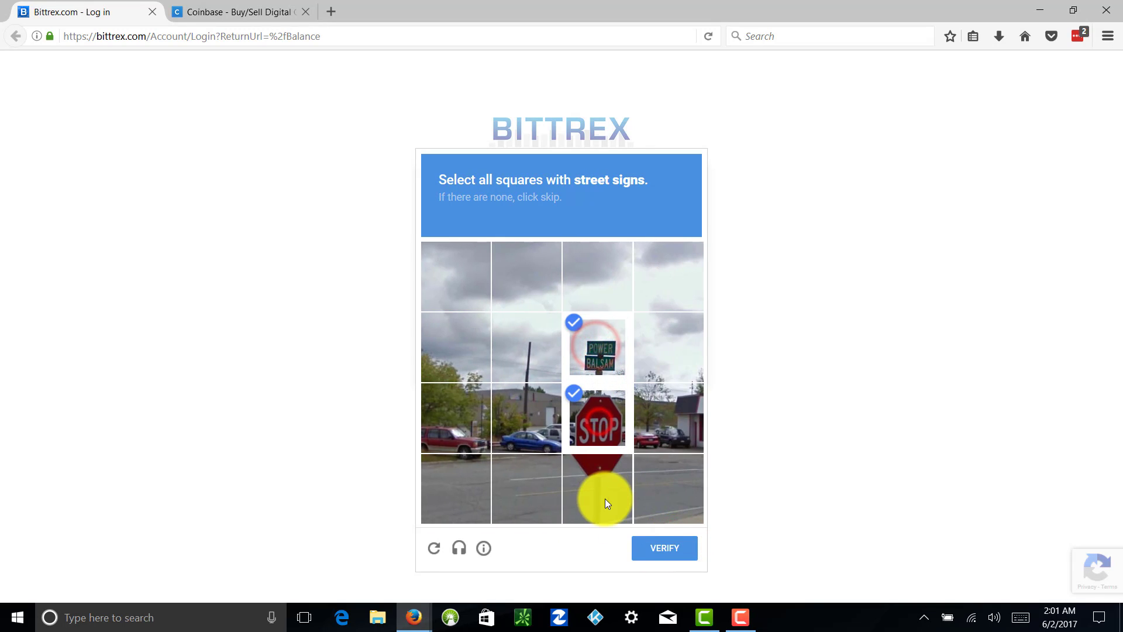
click(605, 498)
click(671, 557)
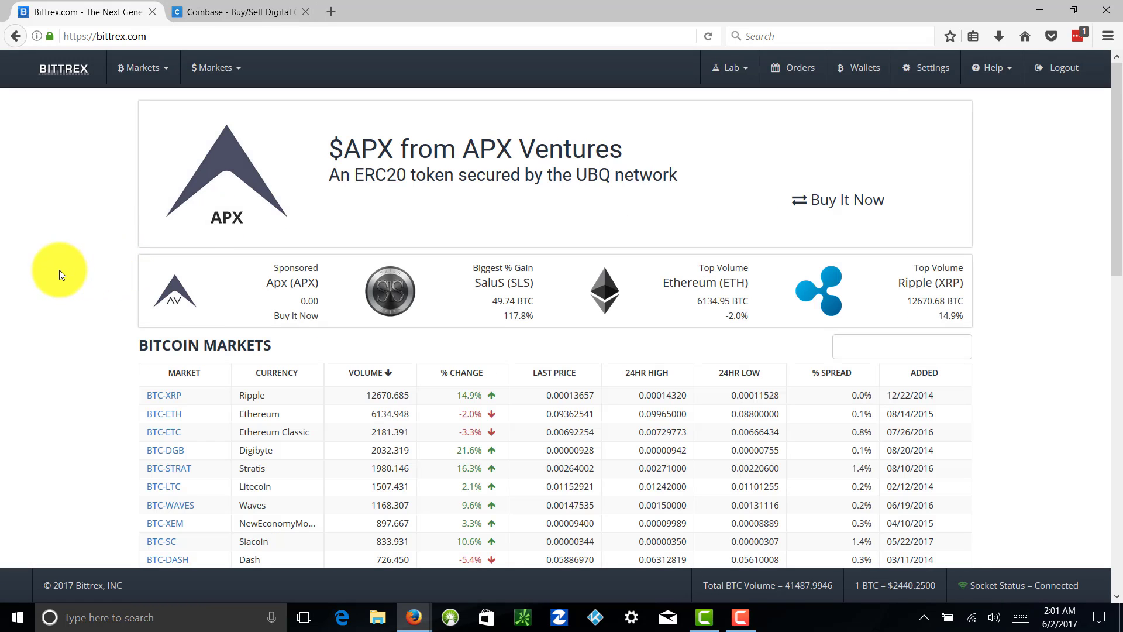
- Open Wallets, hide zero balances, and highlight the 0.99870074 ETH available balance
click(857, 80)
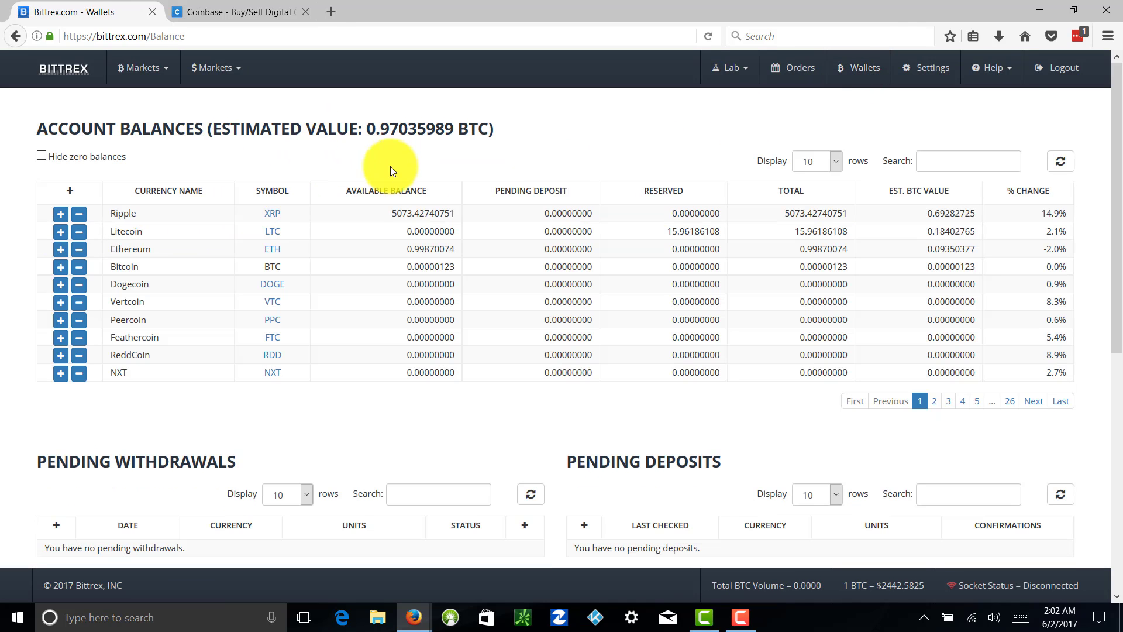
click(41, 156)
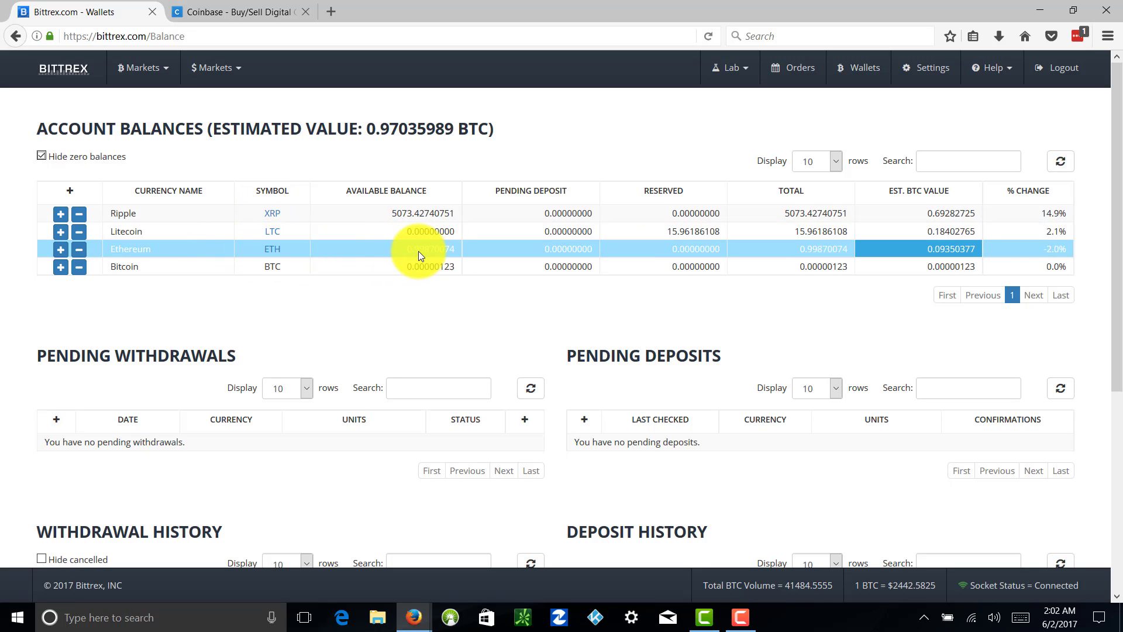
mouse_move(400, 251)
mouse_down()
mouse_move(461, 251)
mouse_move(387, 256)
mouse_move(469, 253)
mouse_up()
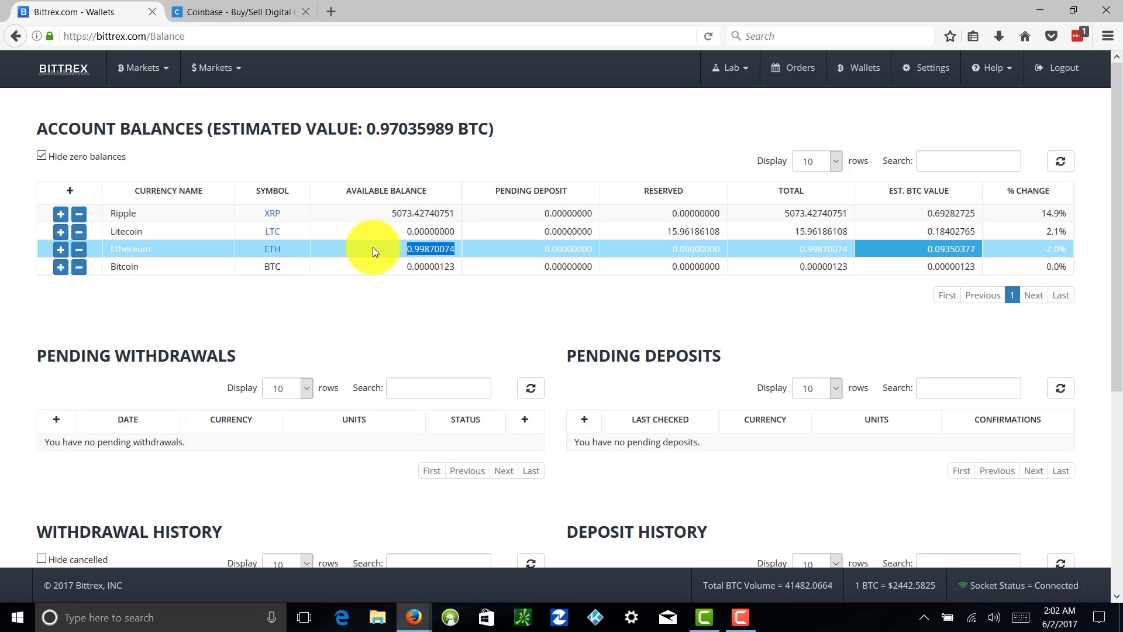
drag(400, 251, 439, 250)
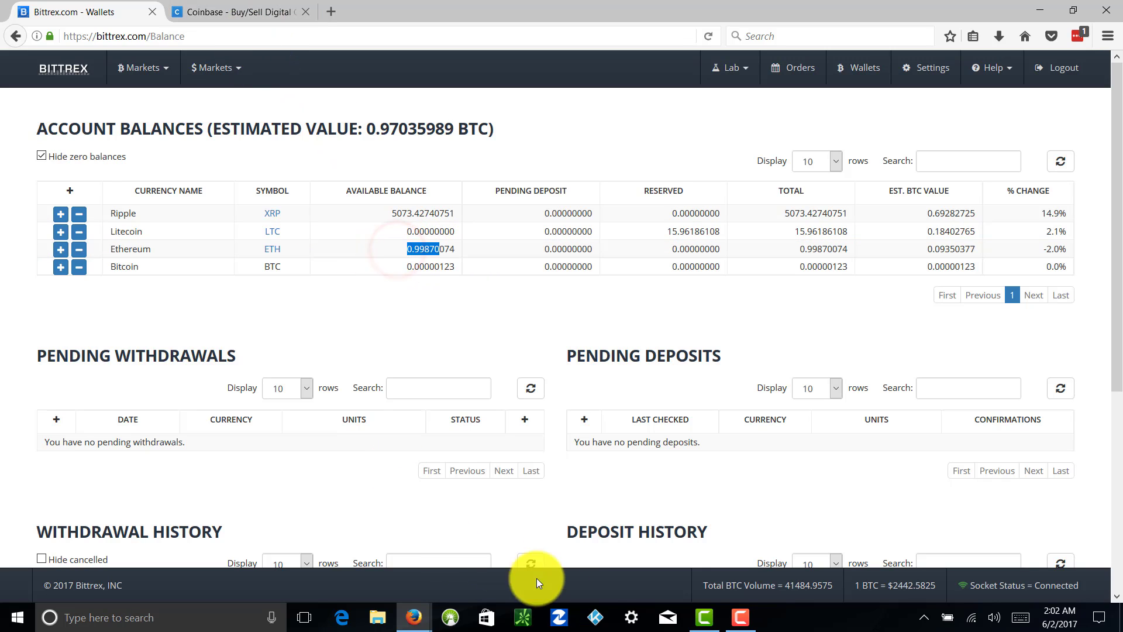
click(414, 617)
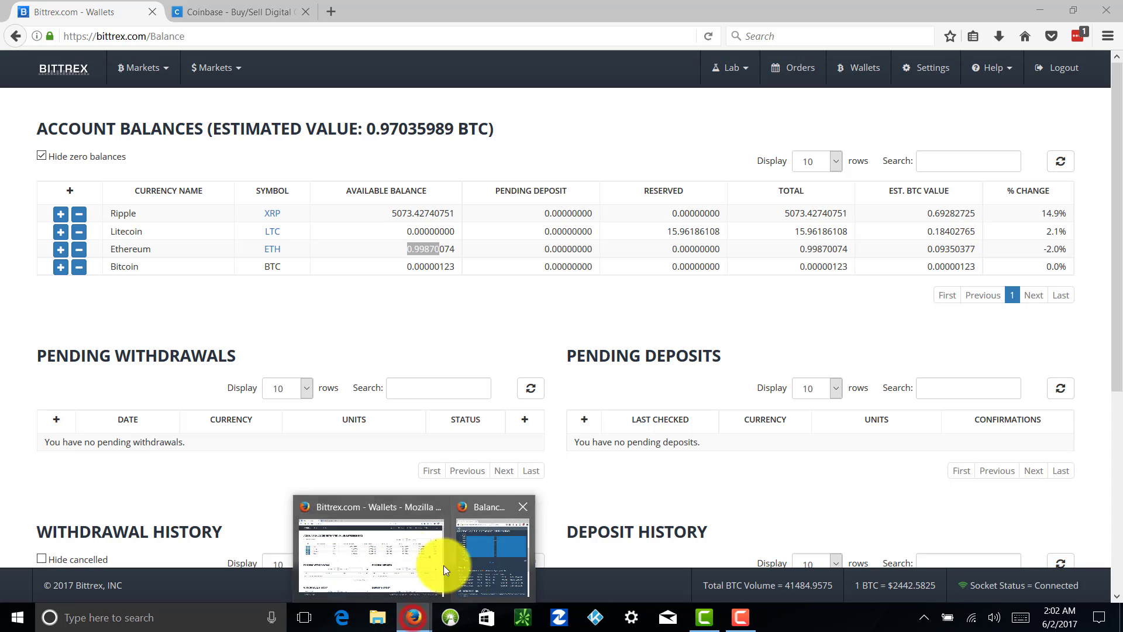
click(470, 549)
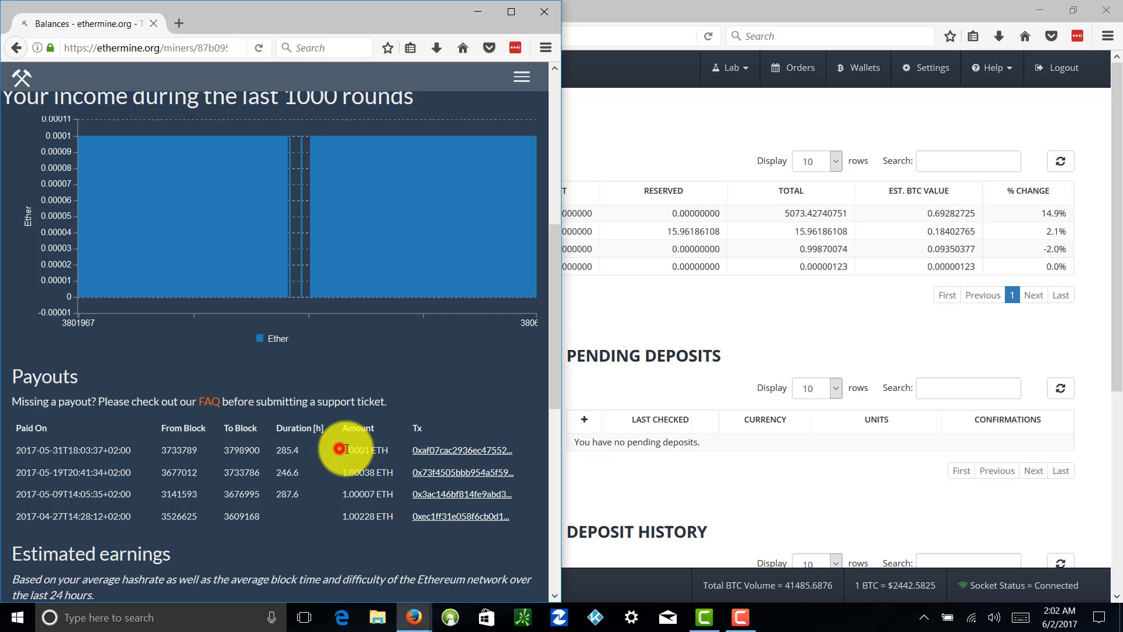
drag(341, 450, 398, 456)
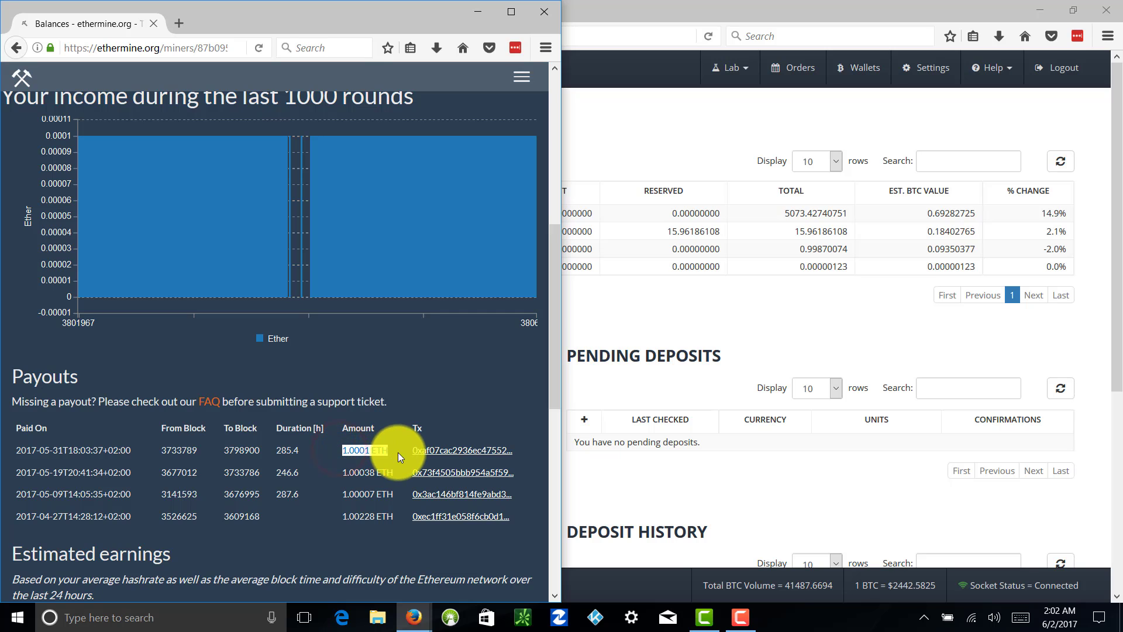
click(588, 9)
click(443, 321)
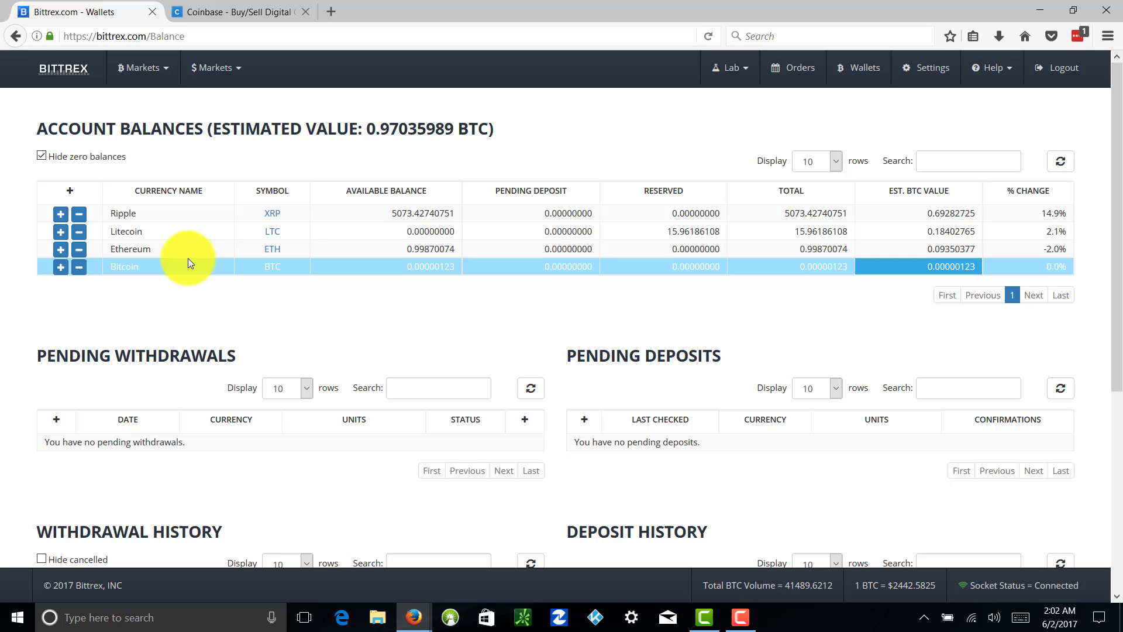
- Highlight the Ethereum name and ETH symbol in the balances row, briefly checking the Coinbase tab
click(147, 248)
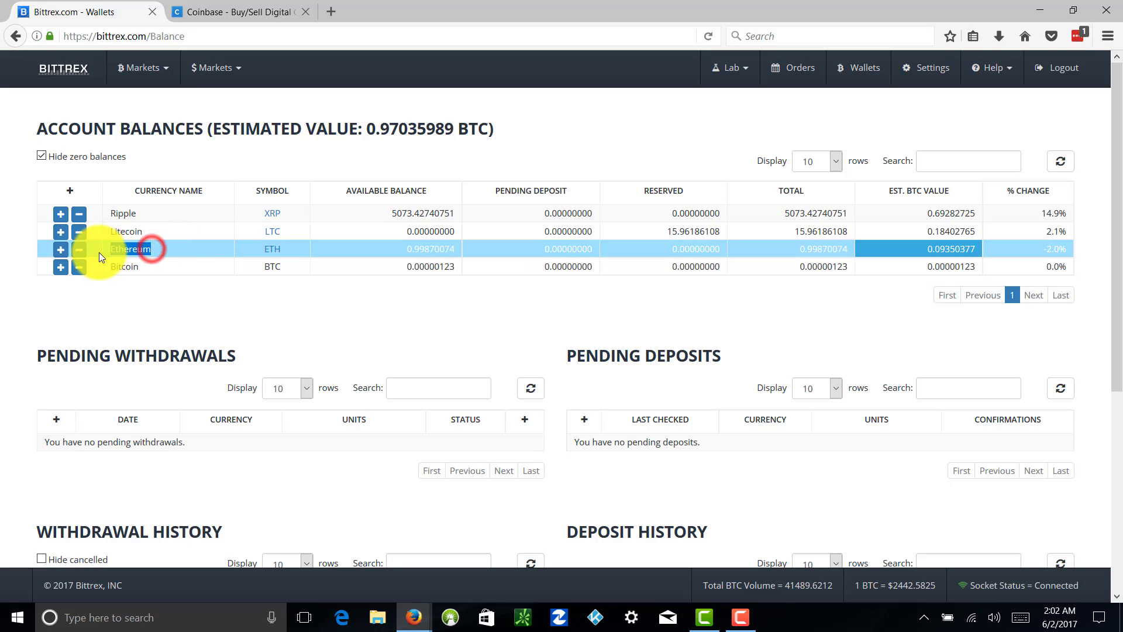
click(167, 249)
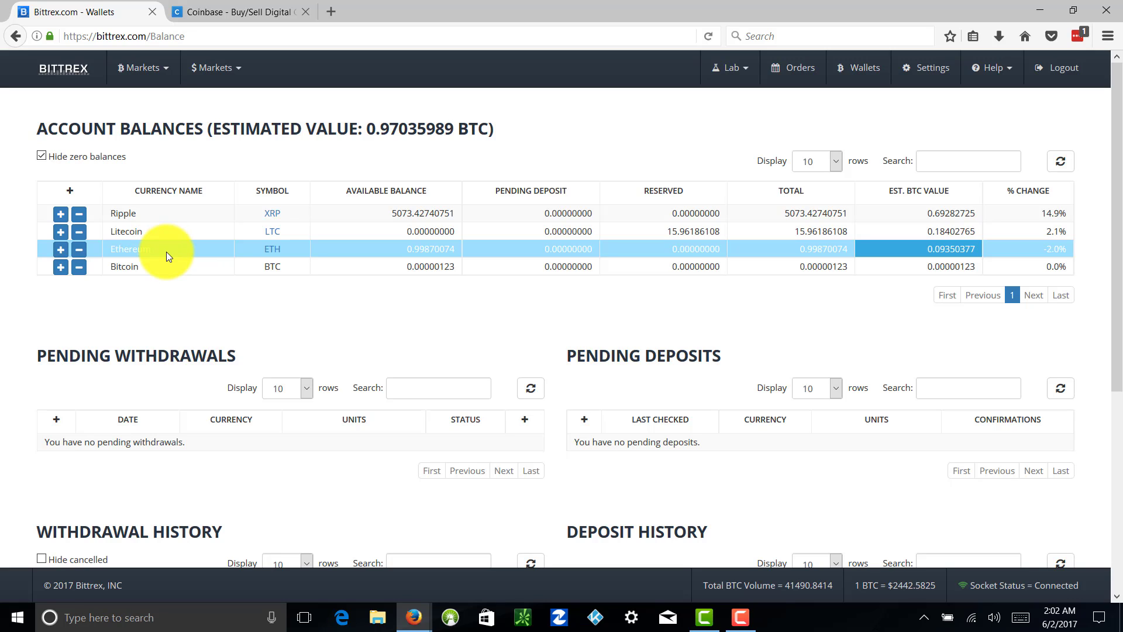
drag(166, 252, 106, 255)
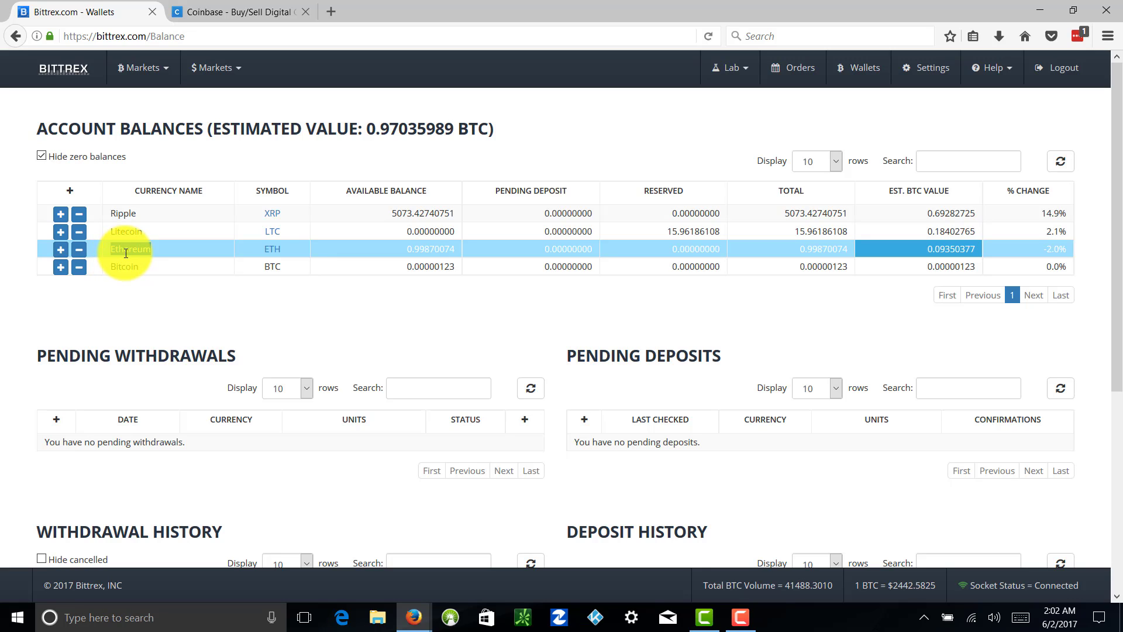
click(162, 317)
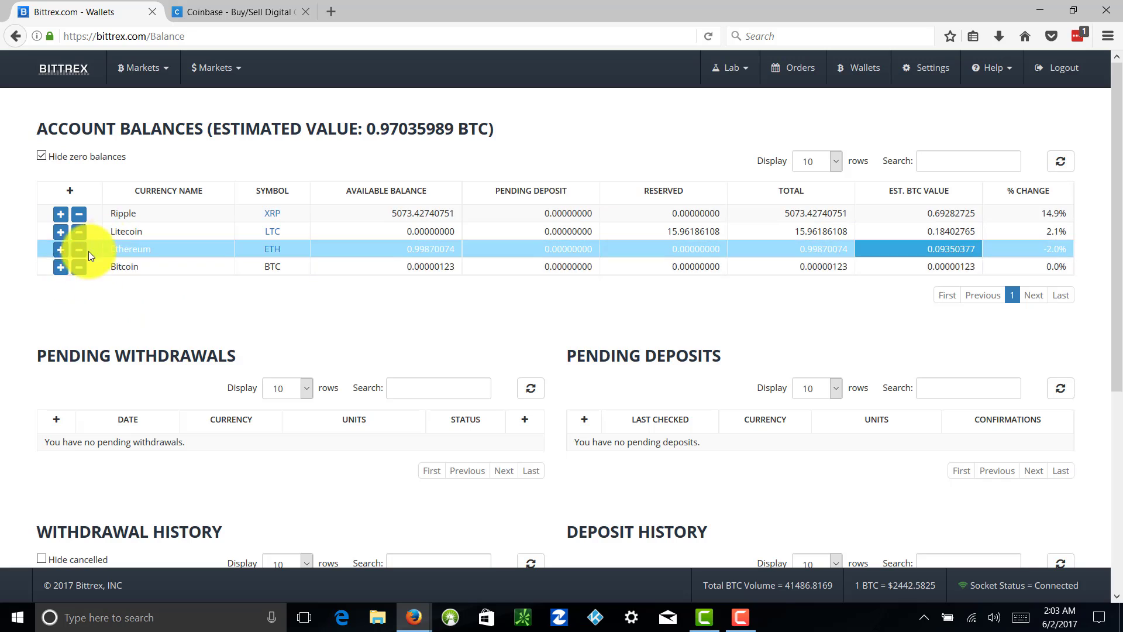
click(245, 251)
click(216, 251)
drag(216, 251, 301, 248)
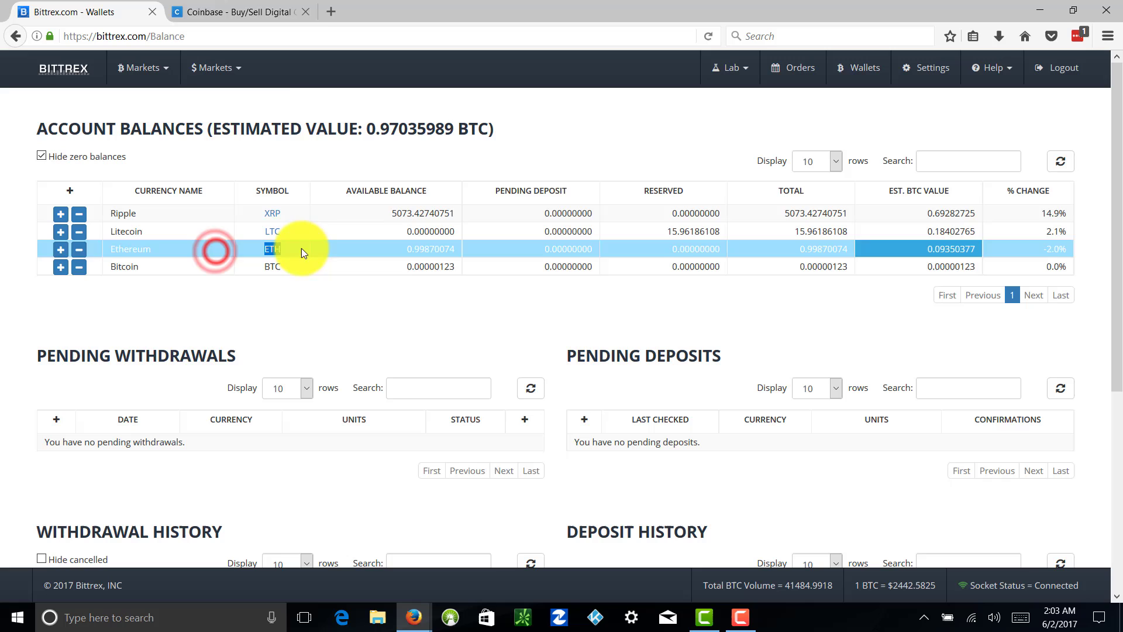
click(237, 13)
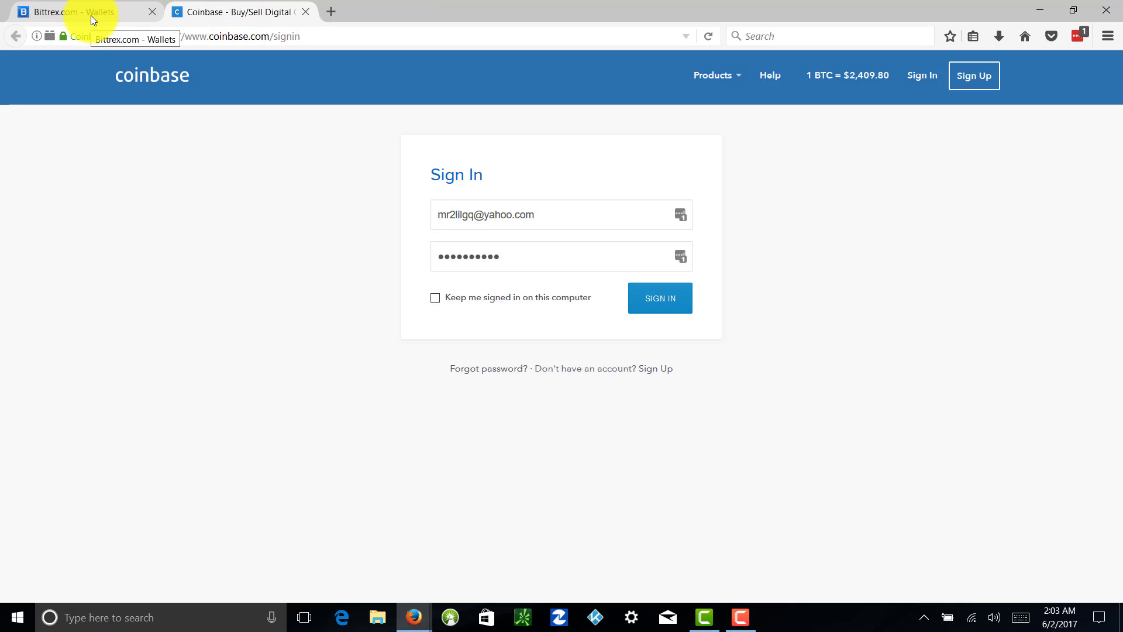
click(90, 16)
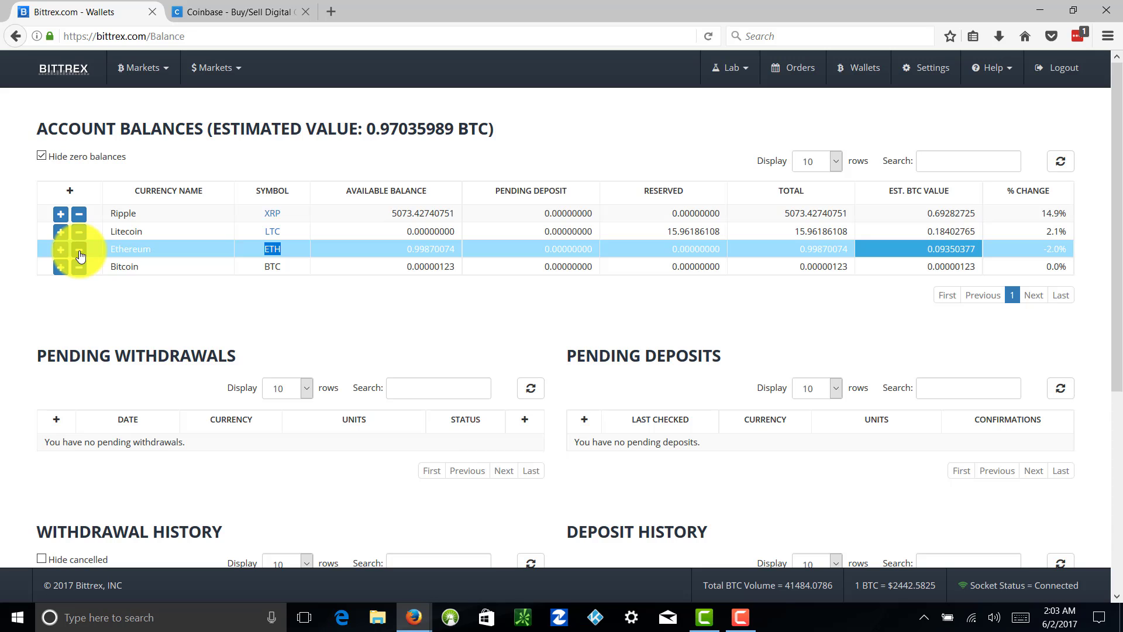
- Start an Ethereum withdrawal and point out its address field and Tx Fee line
click(79, 250)
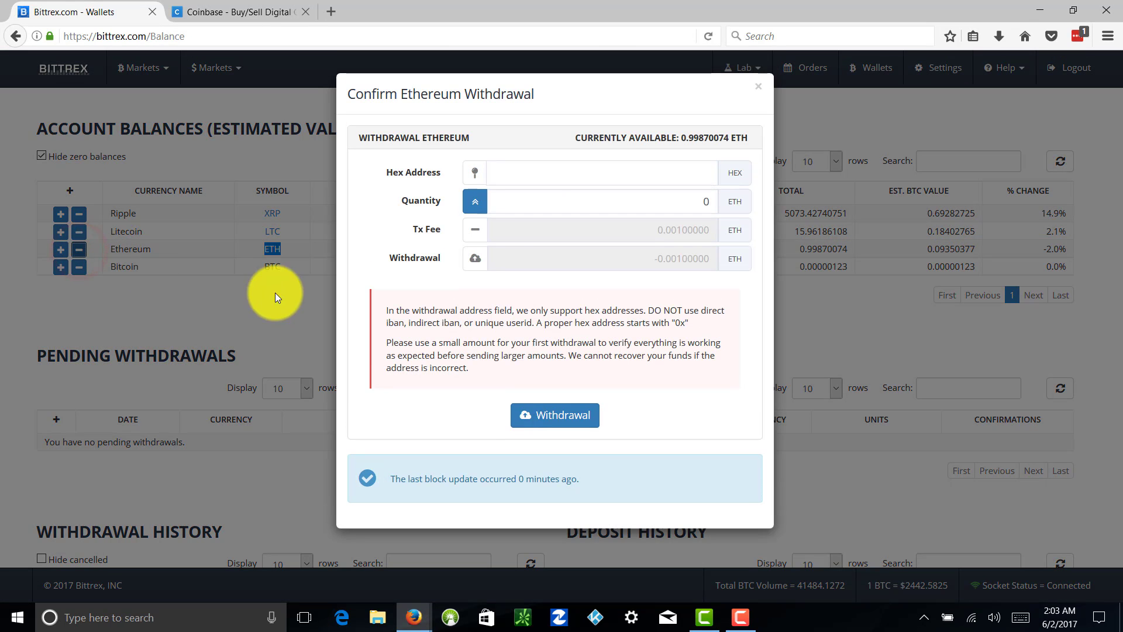
click(586, 179)
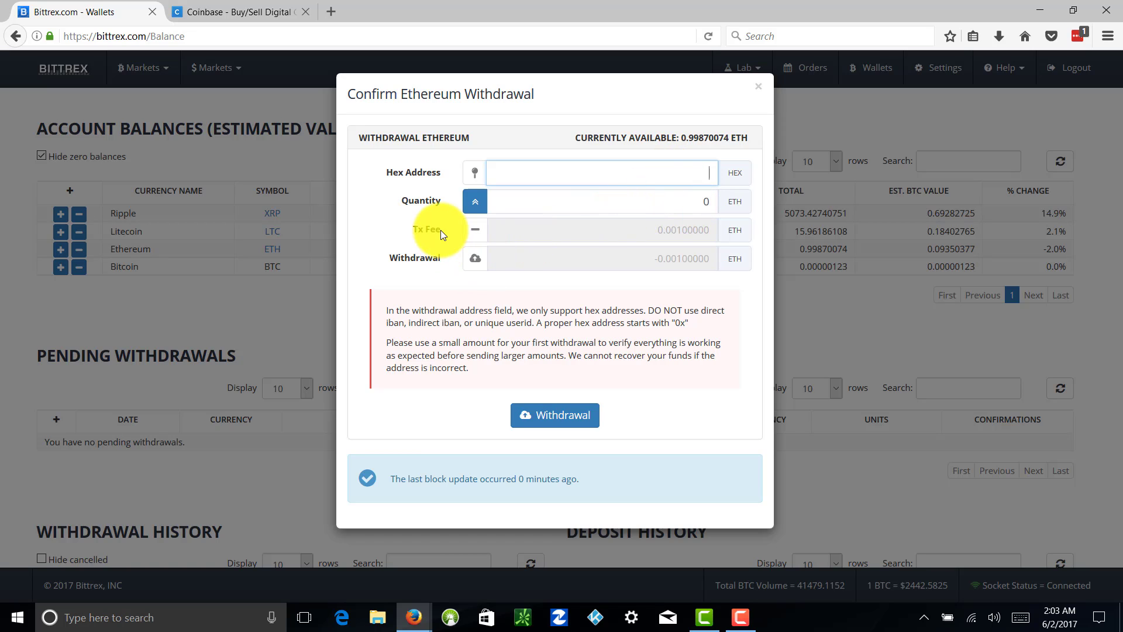
triple_click(425, 227)
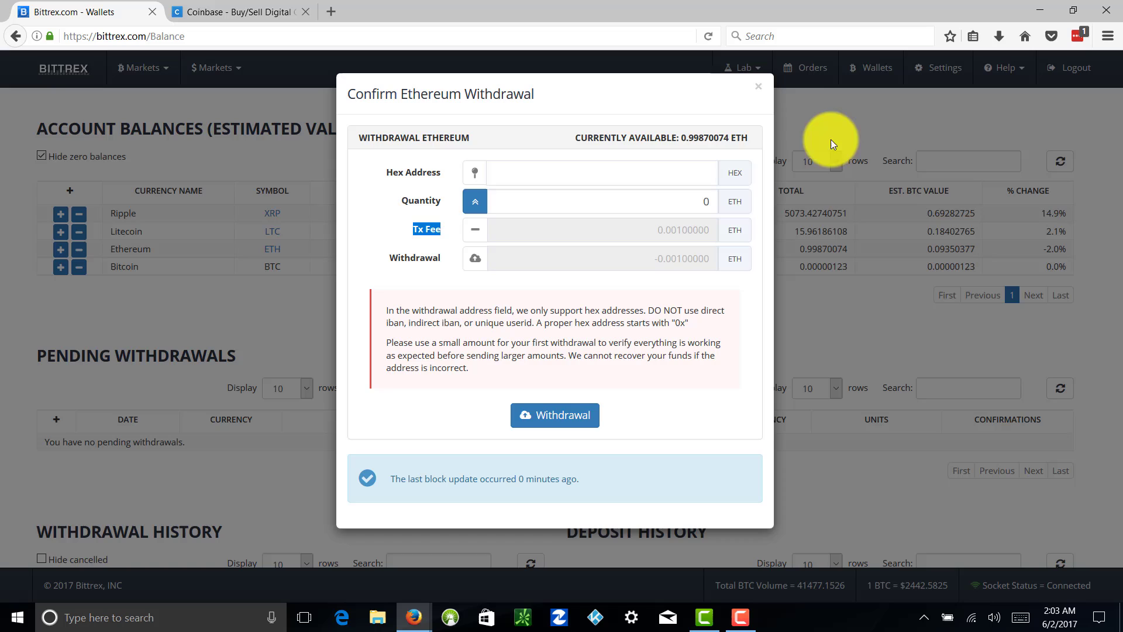
click(690, 138)
- Copy the 0.99870074 ETH available balance into the Quantity field
drag(689, 138, 711, 152)
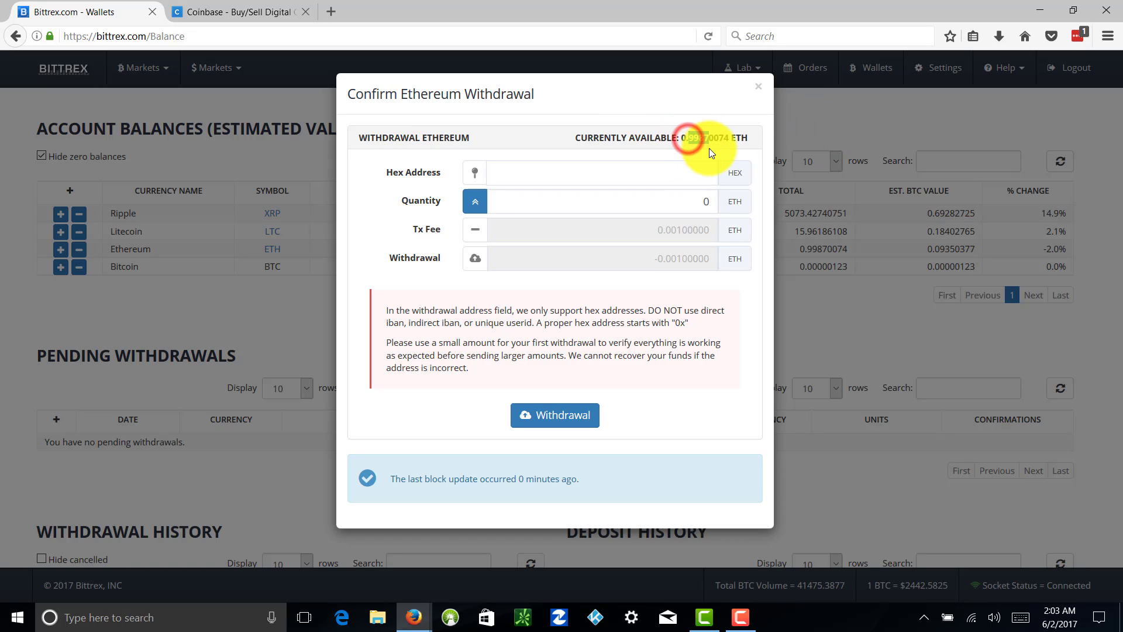
click(730, 135)
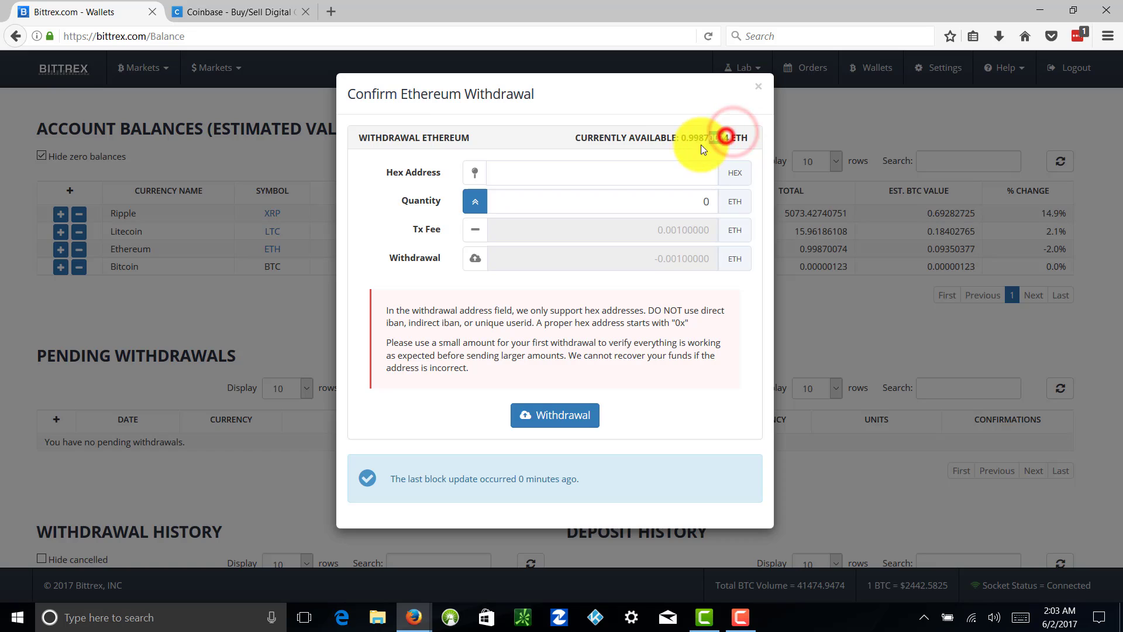
drag(679, 137, 728, 140)
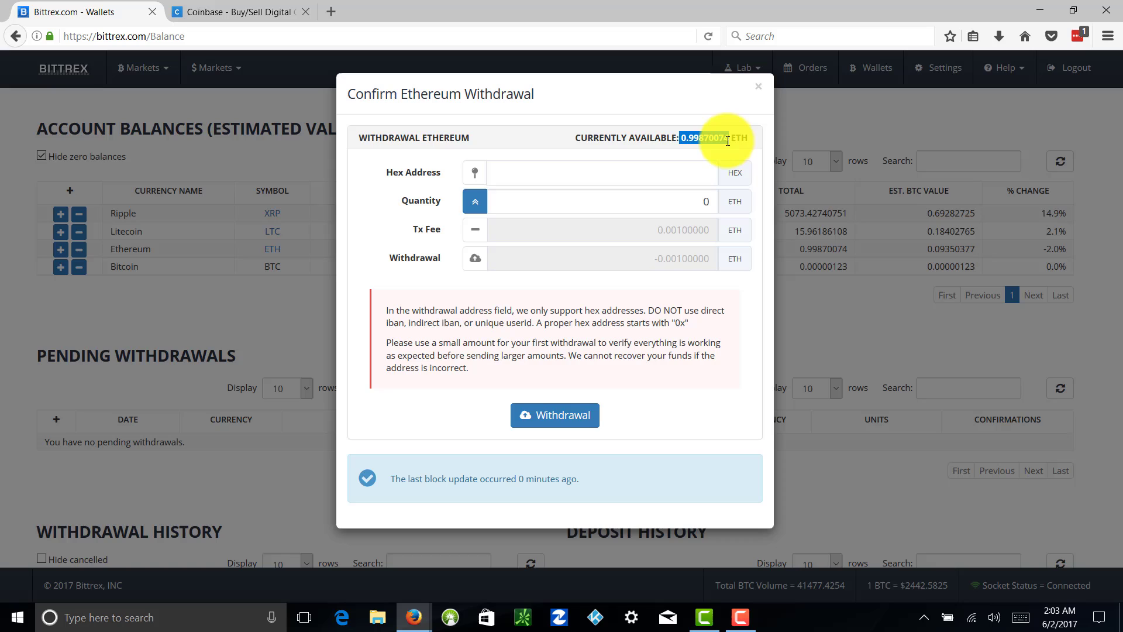
drag(608, 200, 719, 200)
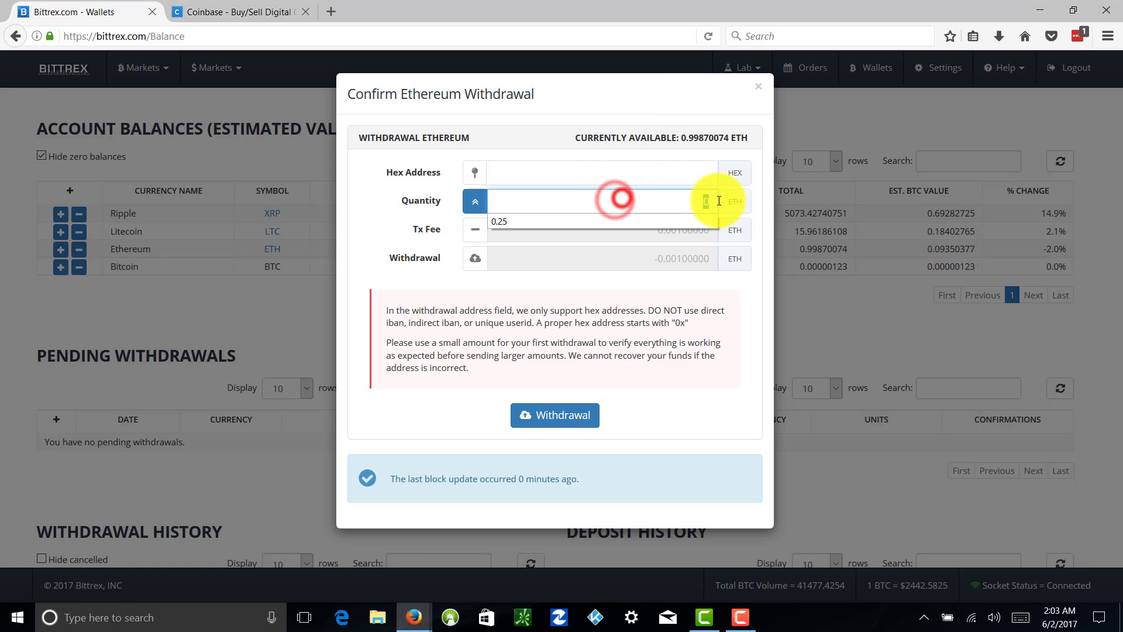
text(0.99870074)
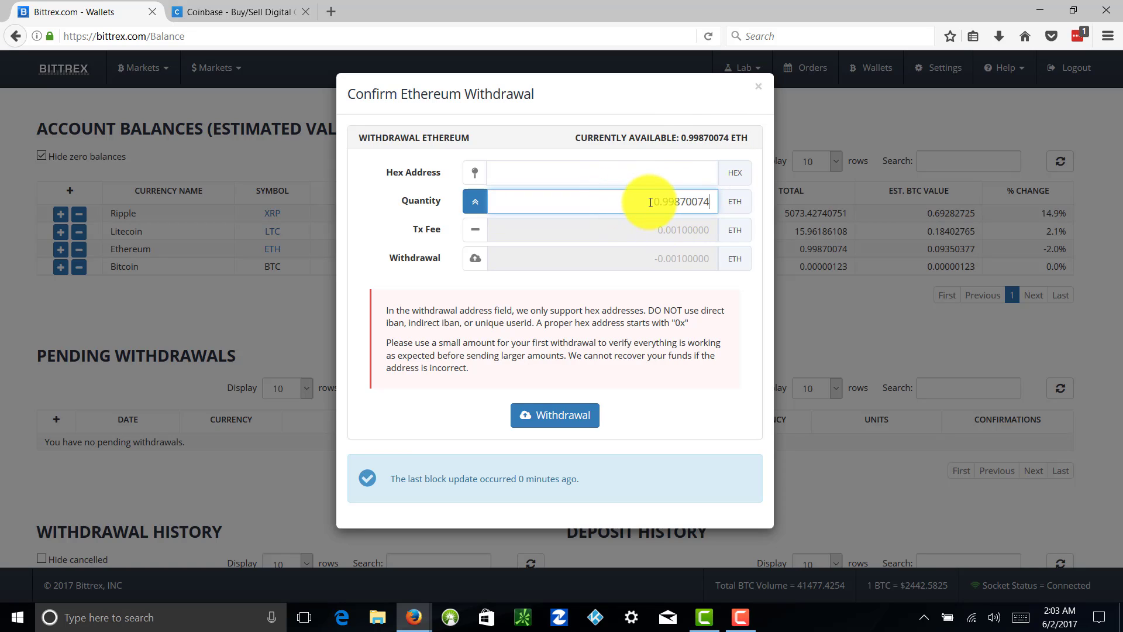
- Review the 0.001 fee and 0.99770074 ETH net amount, leaving the address field focused
click(603, 172)
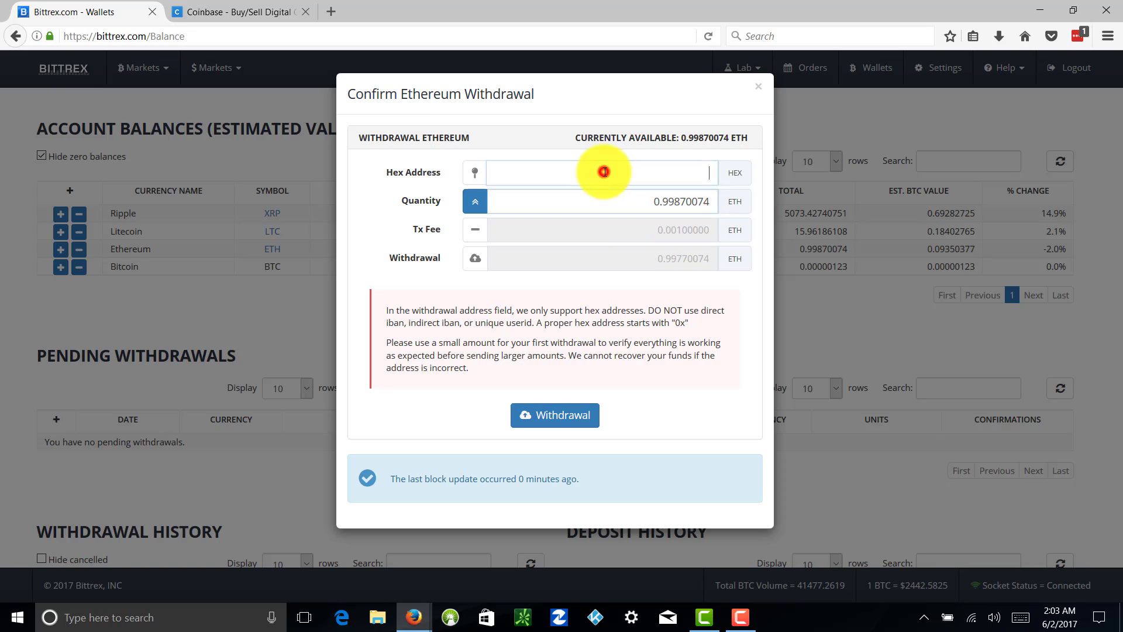
click(564, 226)
click(584, 256)
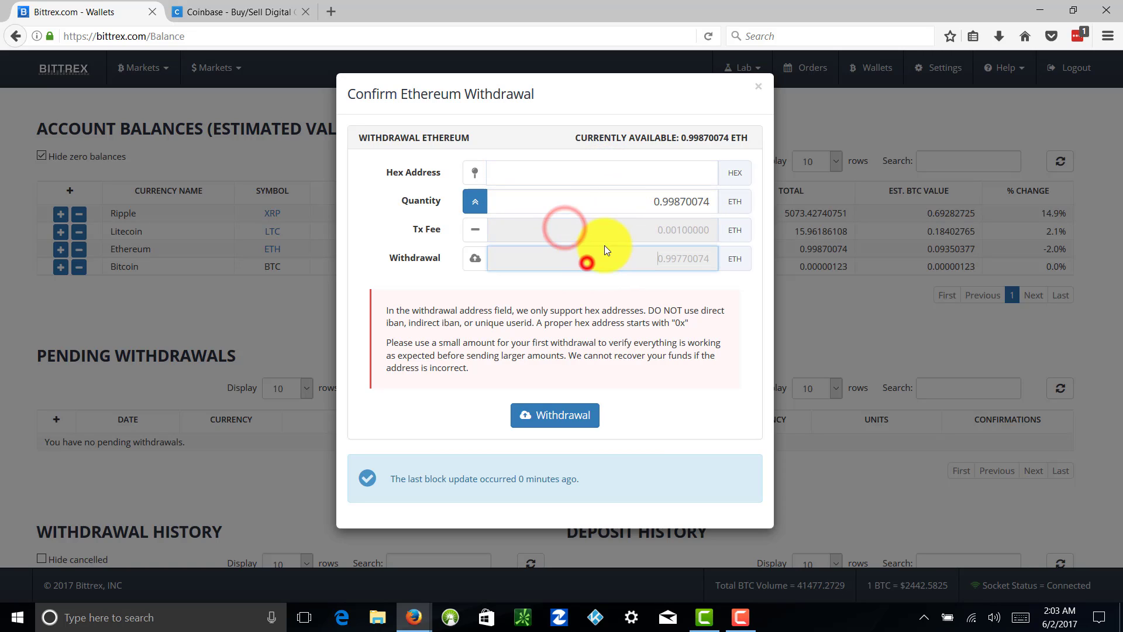
click(595, 228)
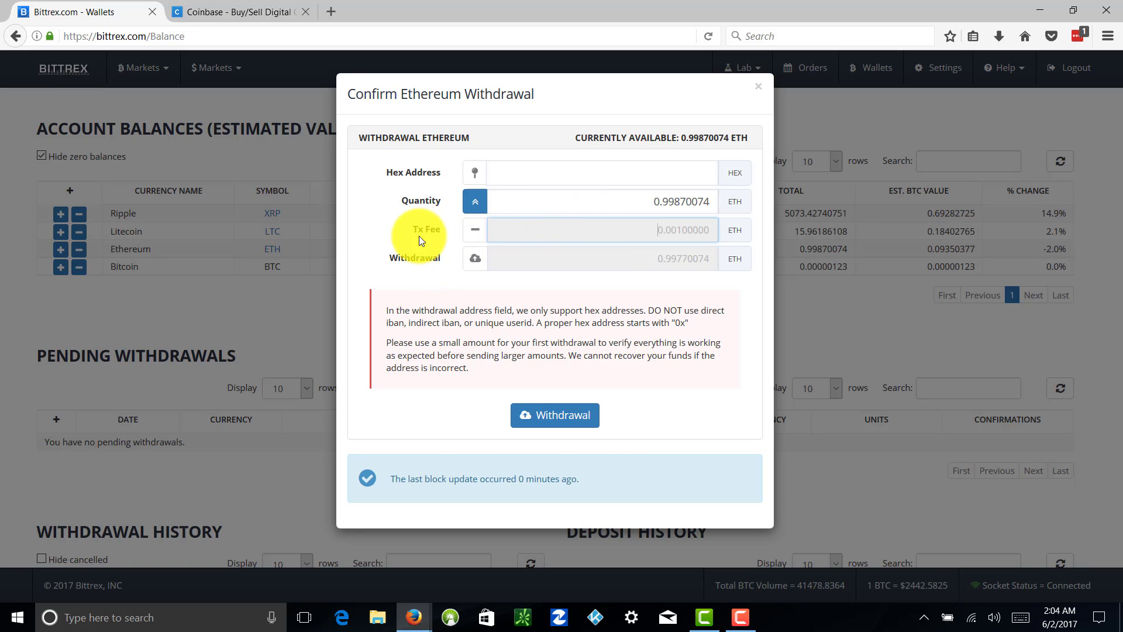
click(544, 170)
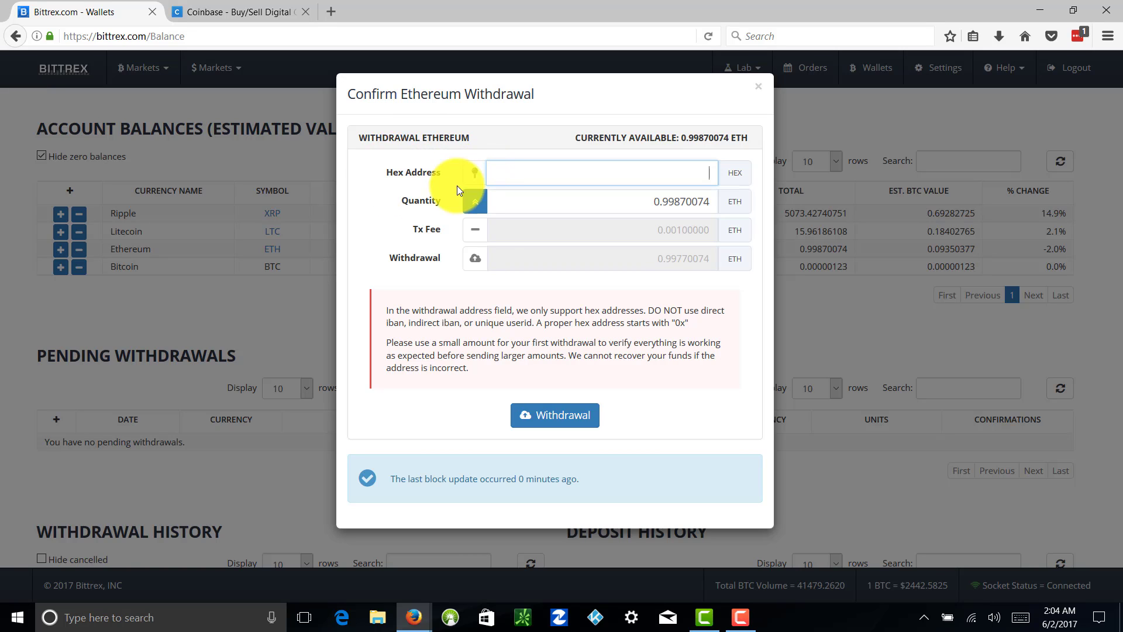
- Sign in to Coinbase without saving the login and submit the 2-step verification code
click(247, 17)
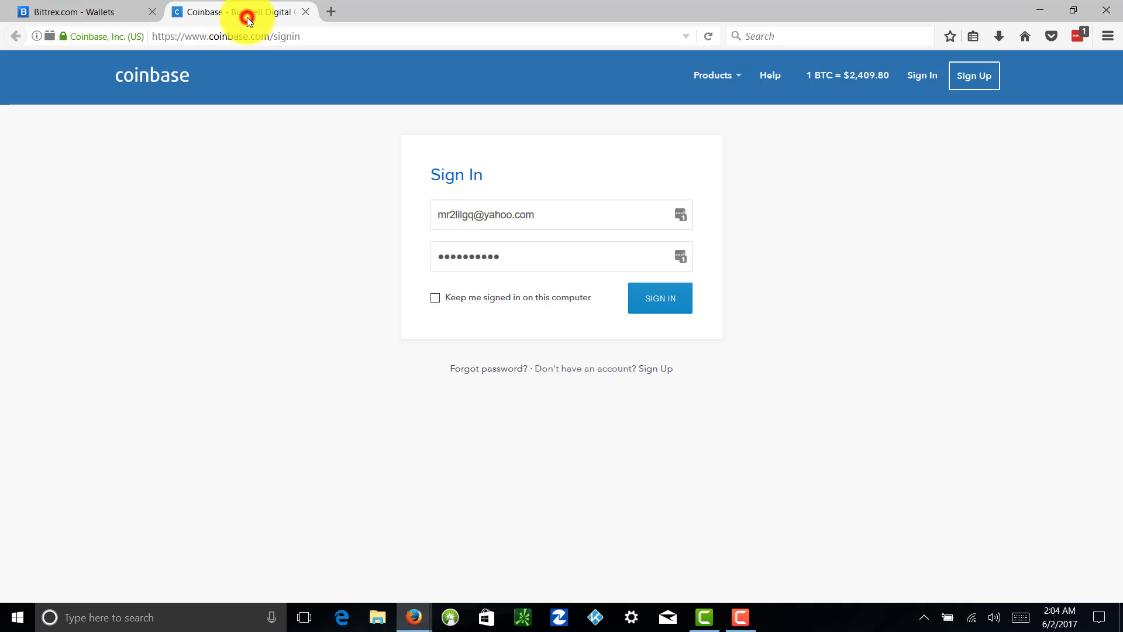
click(654, 305)
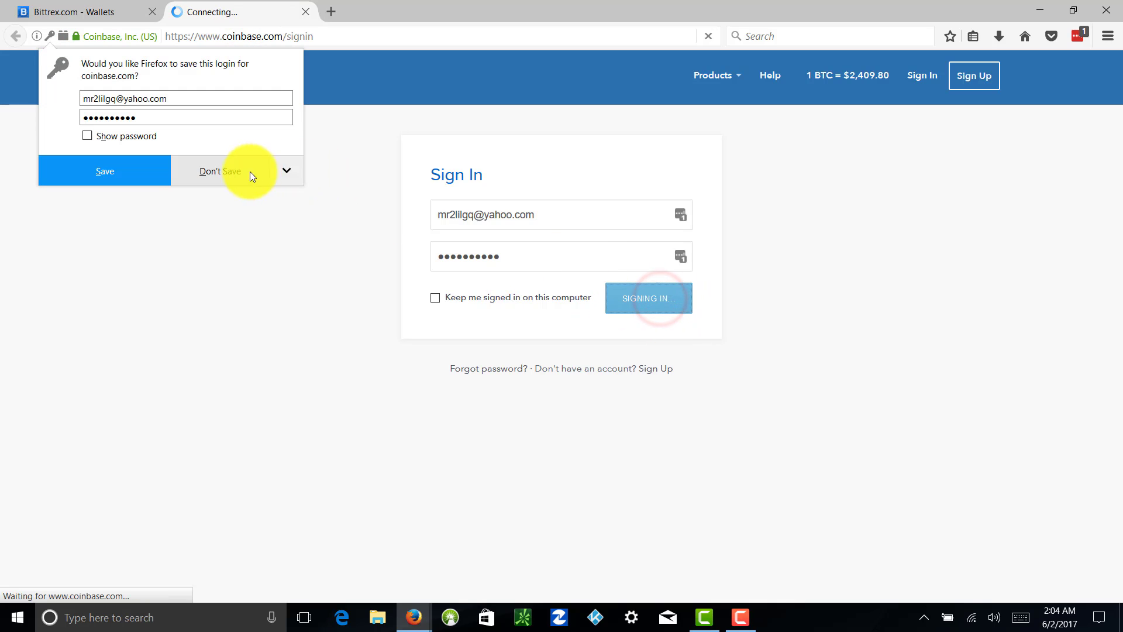
click(287, 171)
click(208, 164)
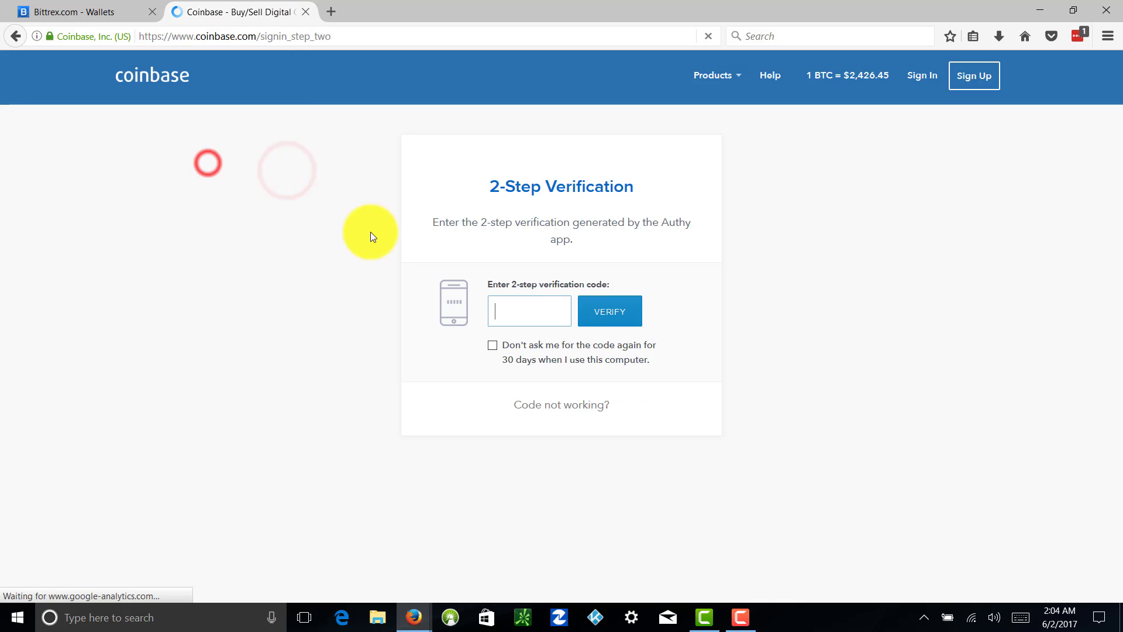
click(515, 312)
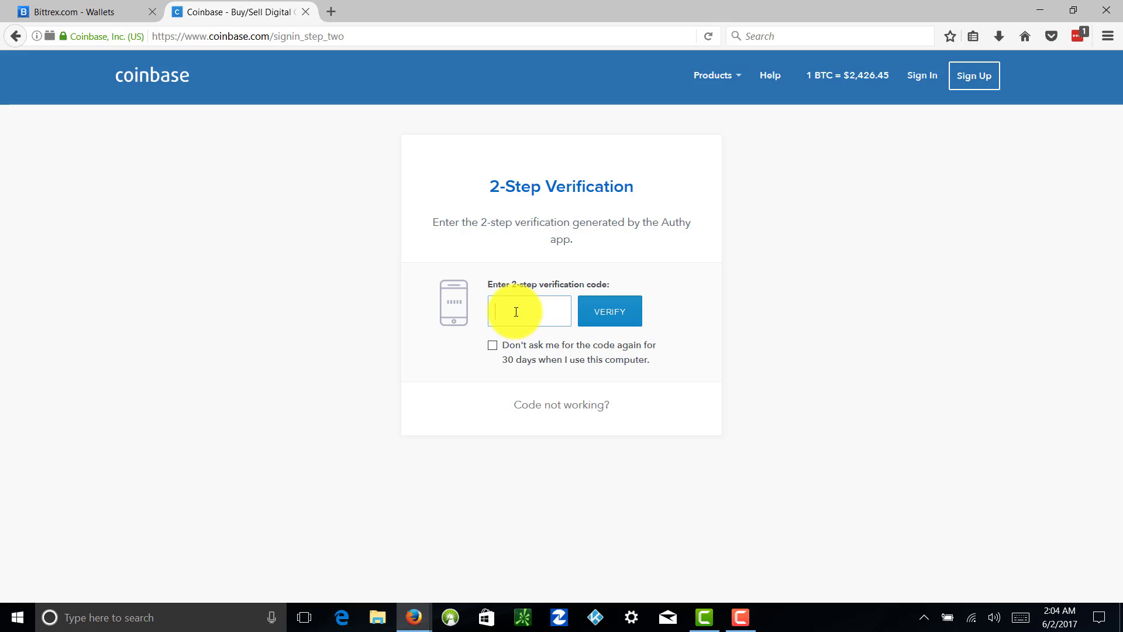
key(Return)
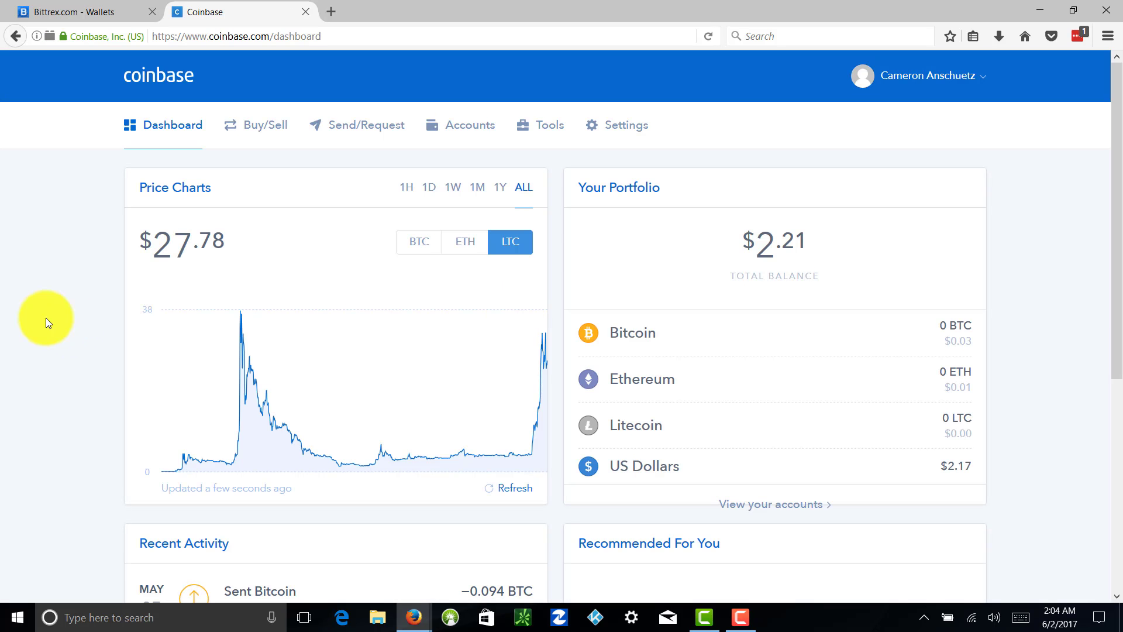
- Open View your accounts and scroll to the ETH Wallet holding 0.00004267 ETH
scroll(30, 334, down, 3)
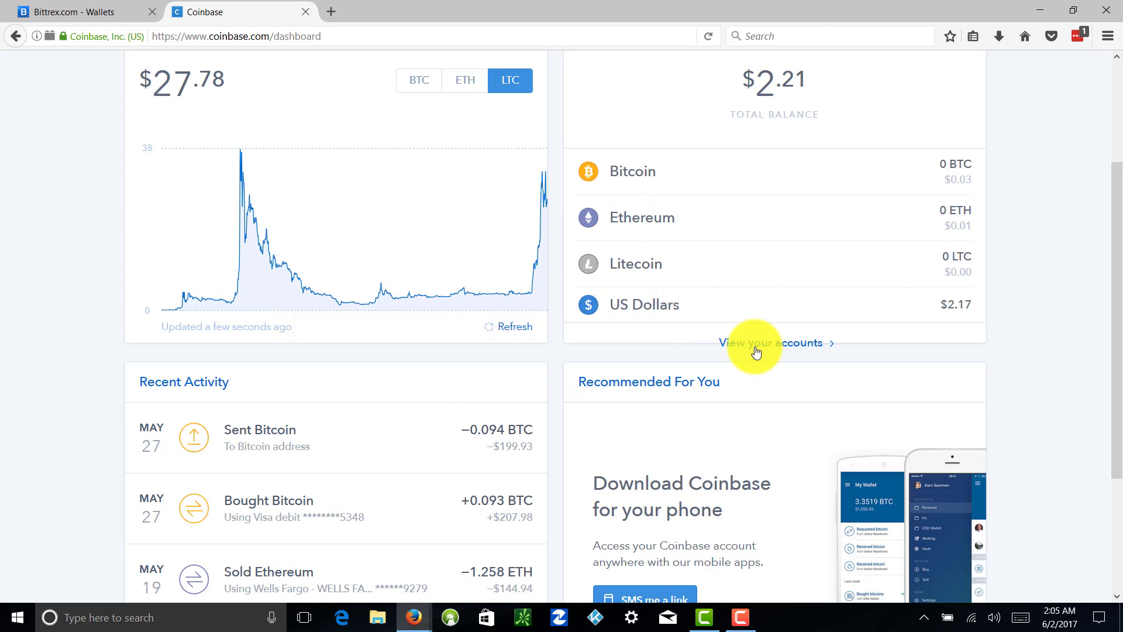
scroll(757, 351, up, 3)
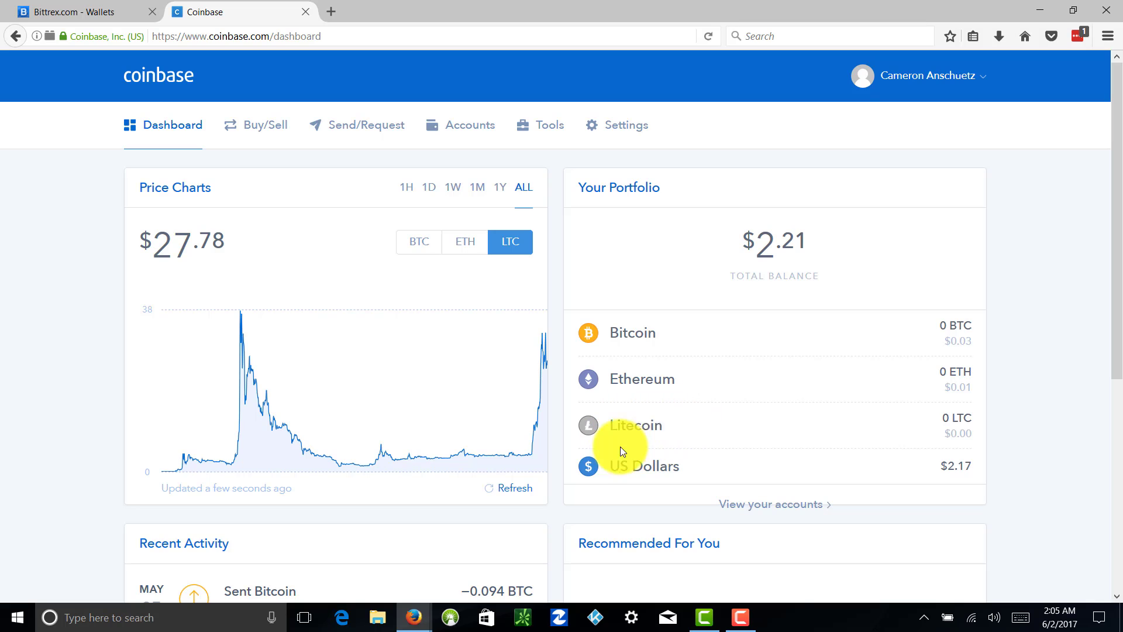
click(766, 509)
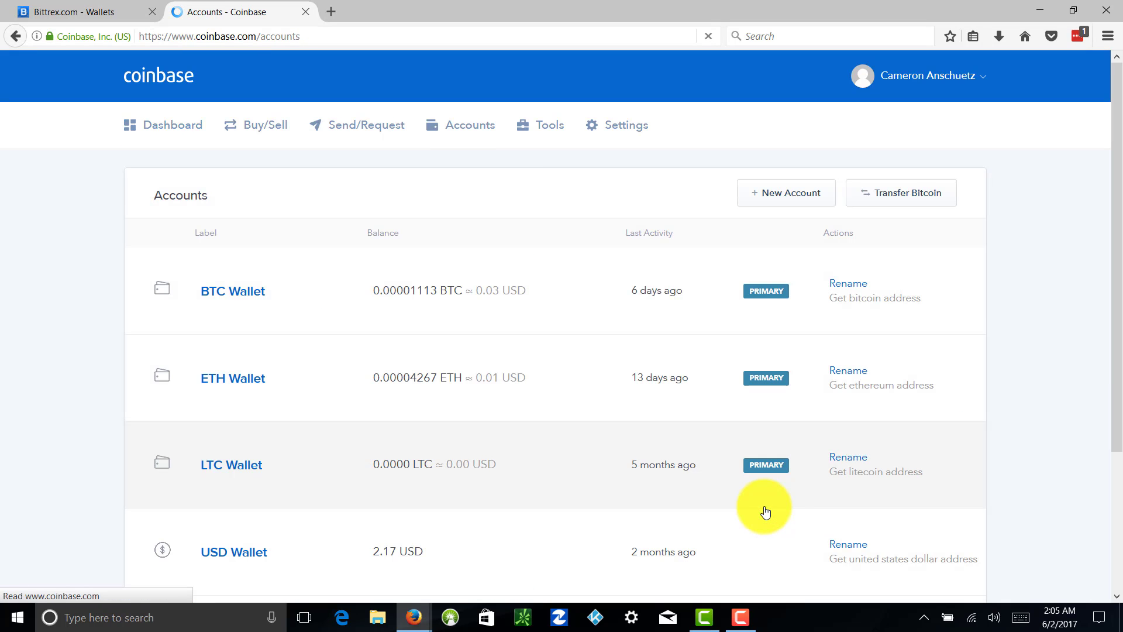
scroll(253, 293, down, 2)
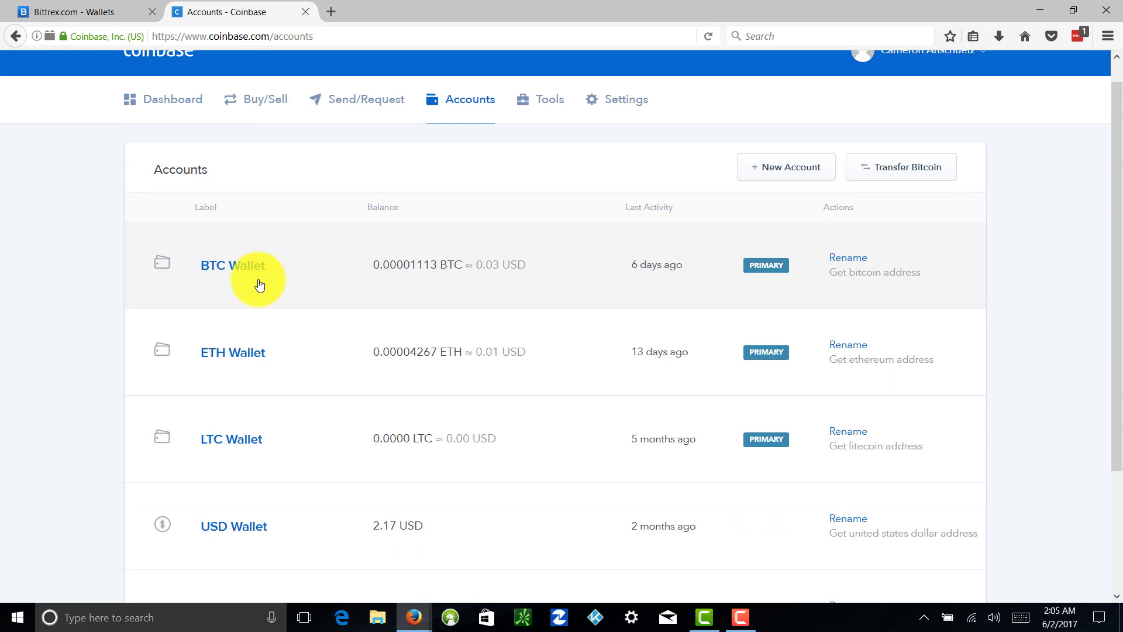
scroll(241, 264, up, 2)
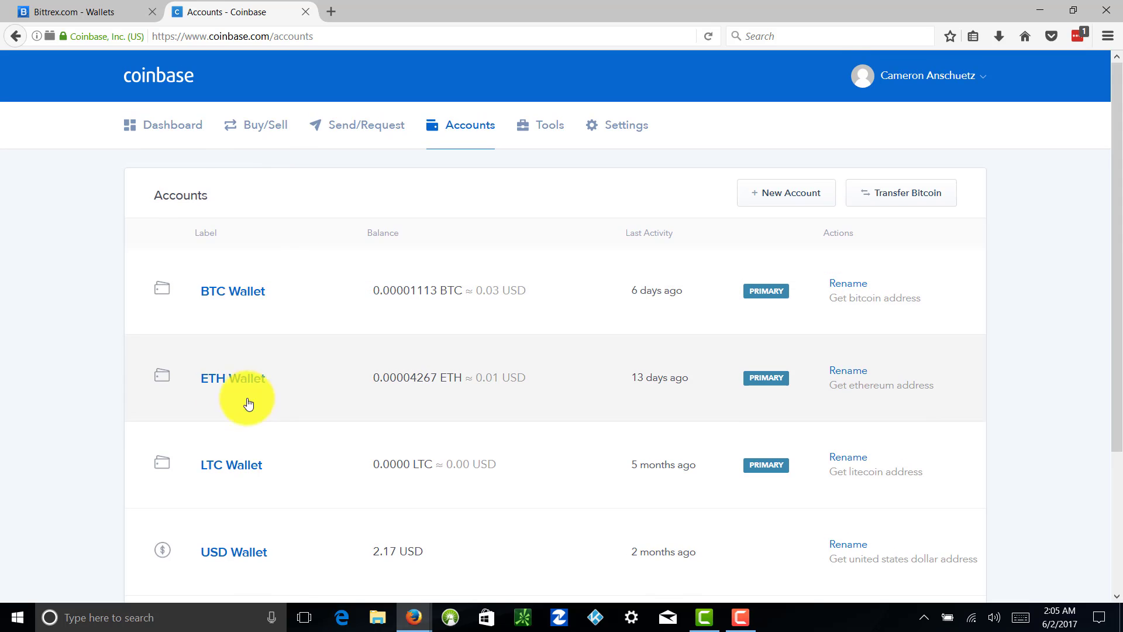
scroll(209, 384, down, 4)
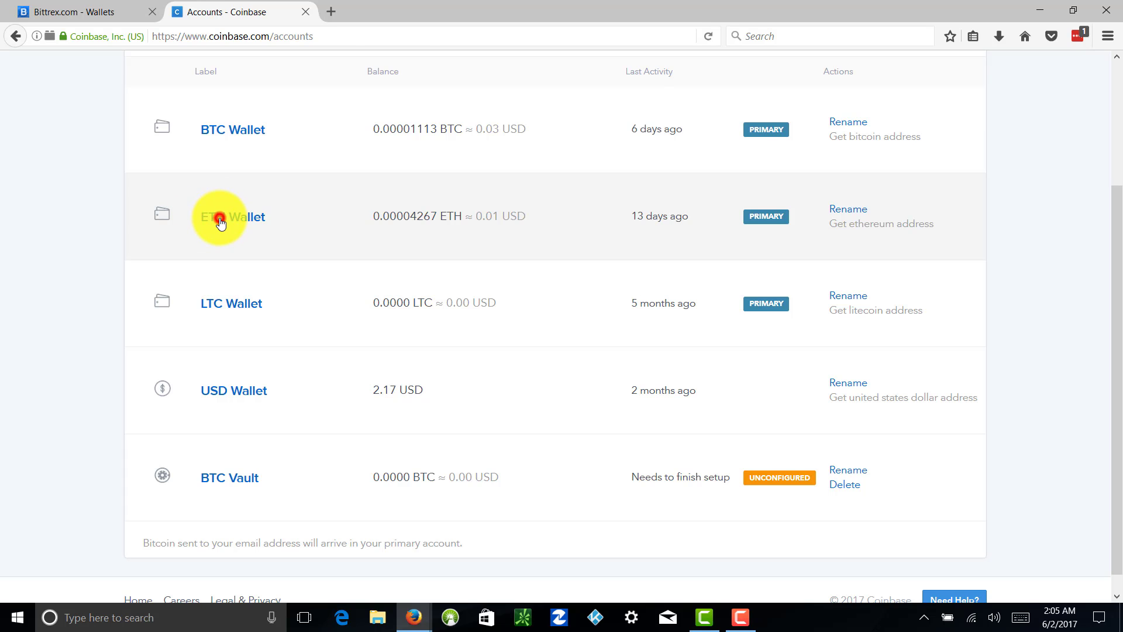
click(220, 222)
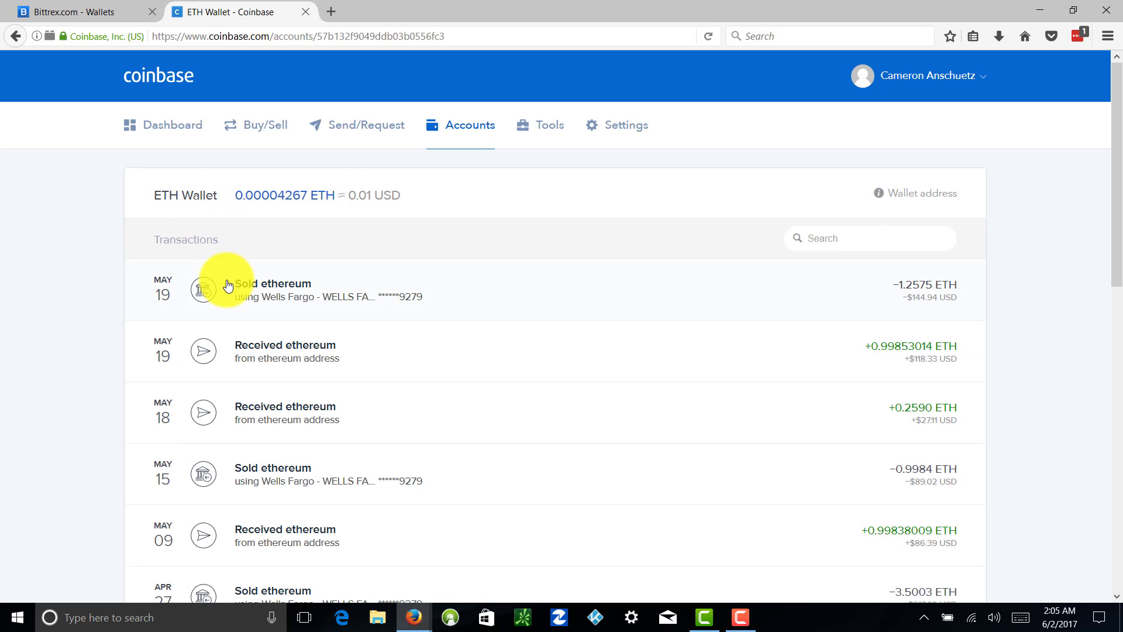
scroll(216, 305, down, 10)
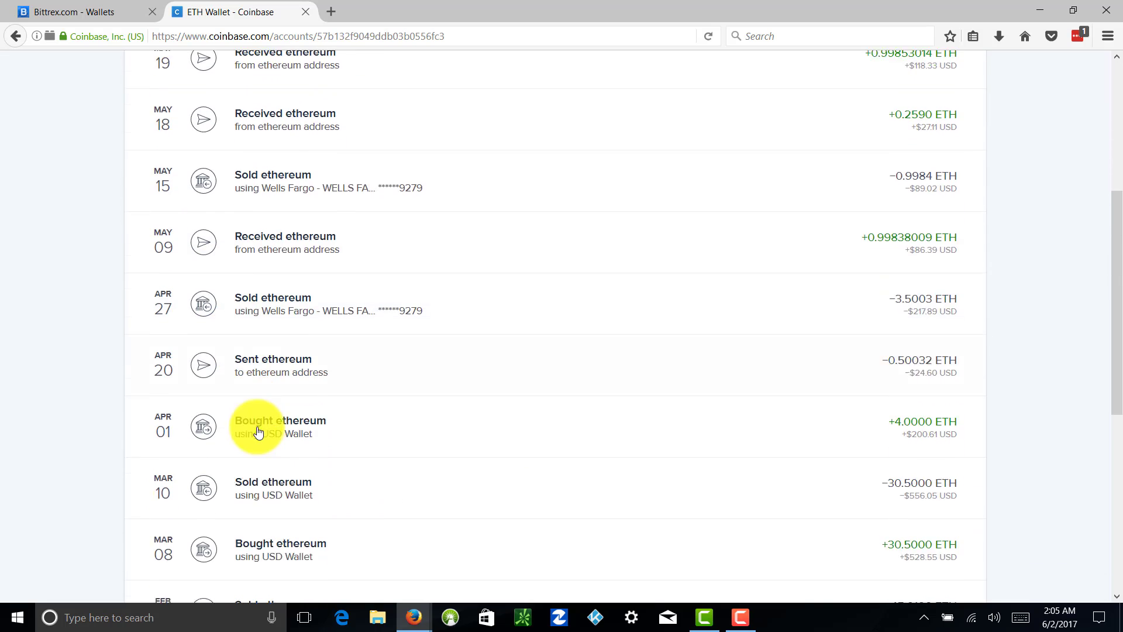
scroll(358, 456, up, 10)
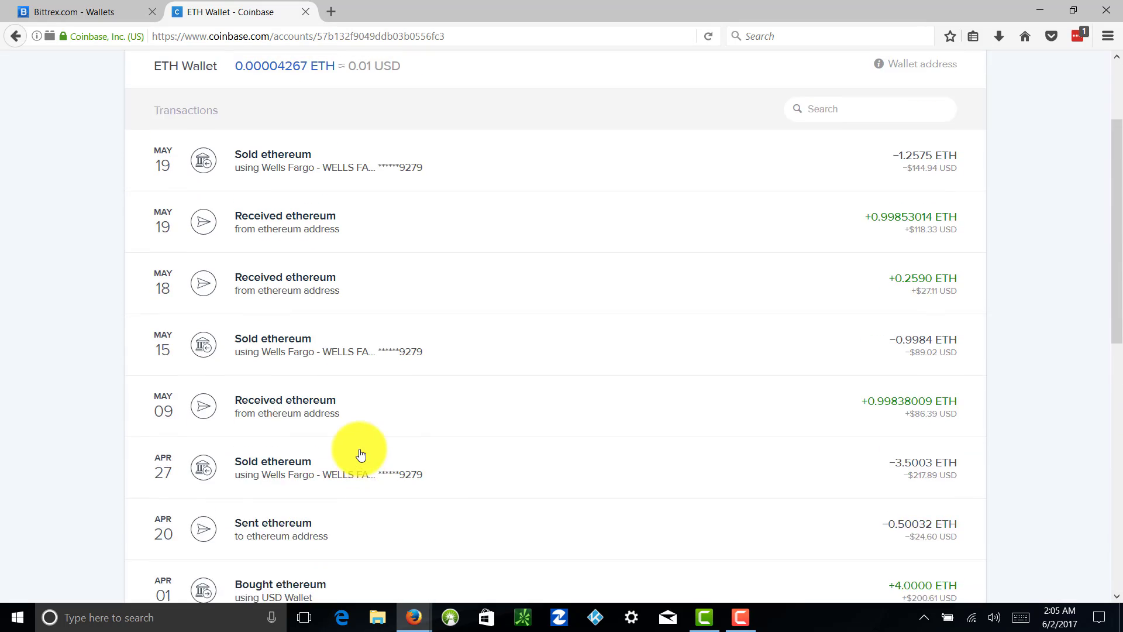
scroll(362, 419, down, 1)
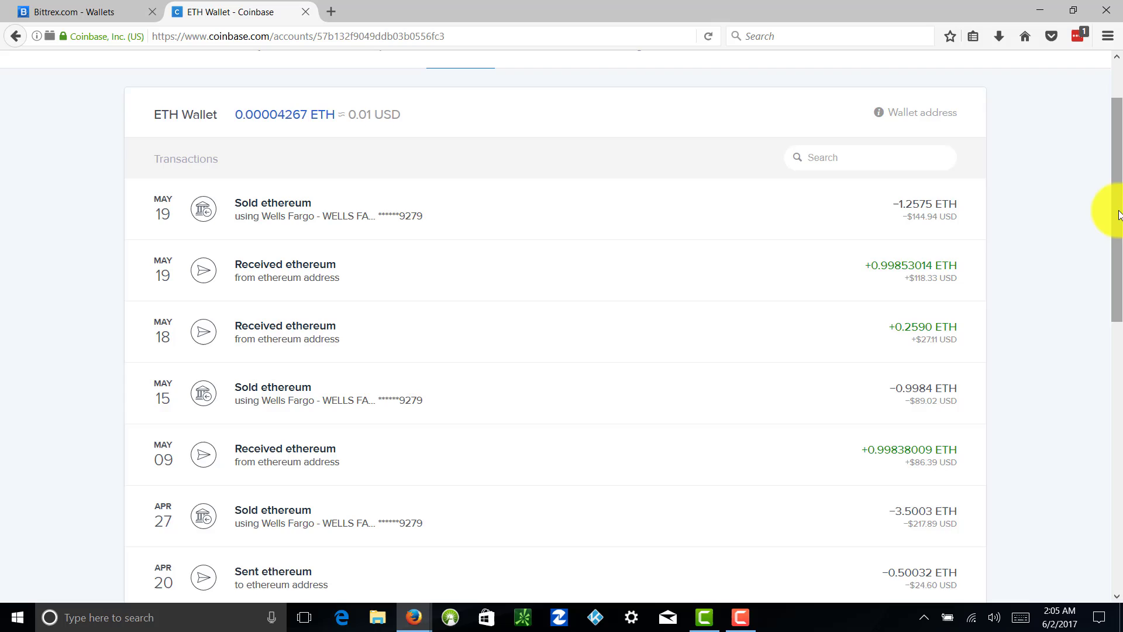
drag(1119, 215, 1119, 267)
drag(875, 265, 962, 265)
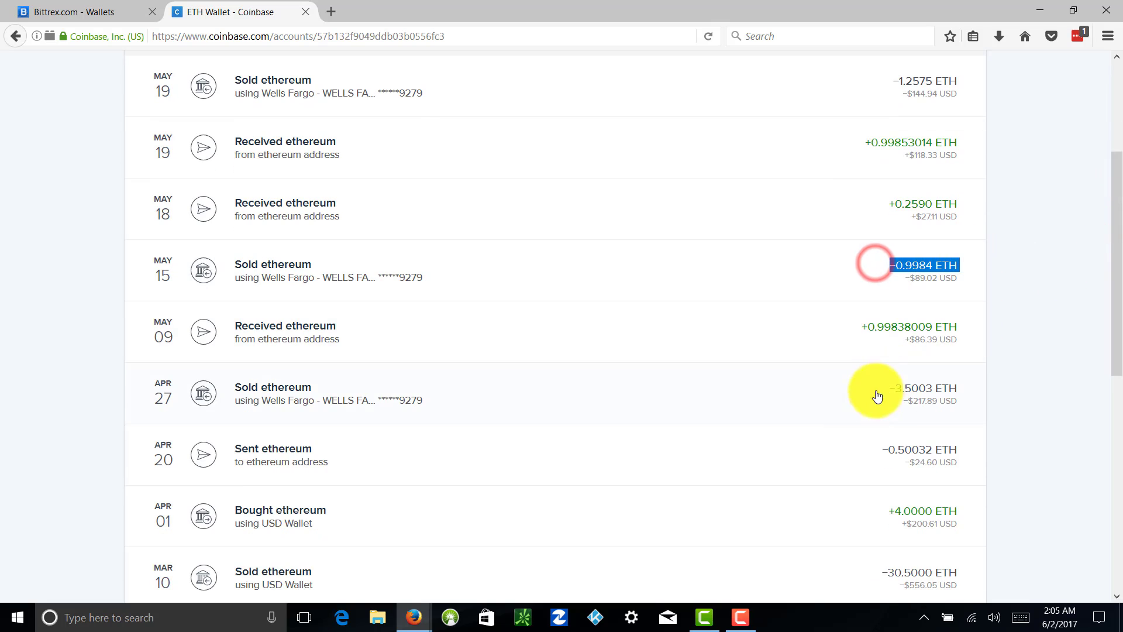
scroll(870, 474, down, 3)
scroll(864, 462, up, 5)
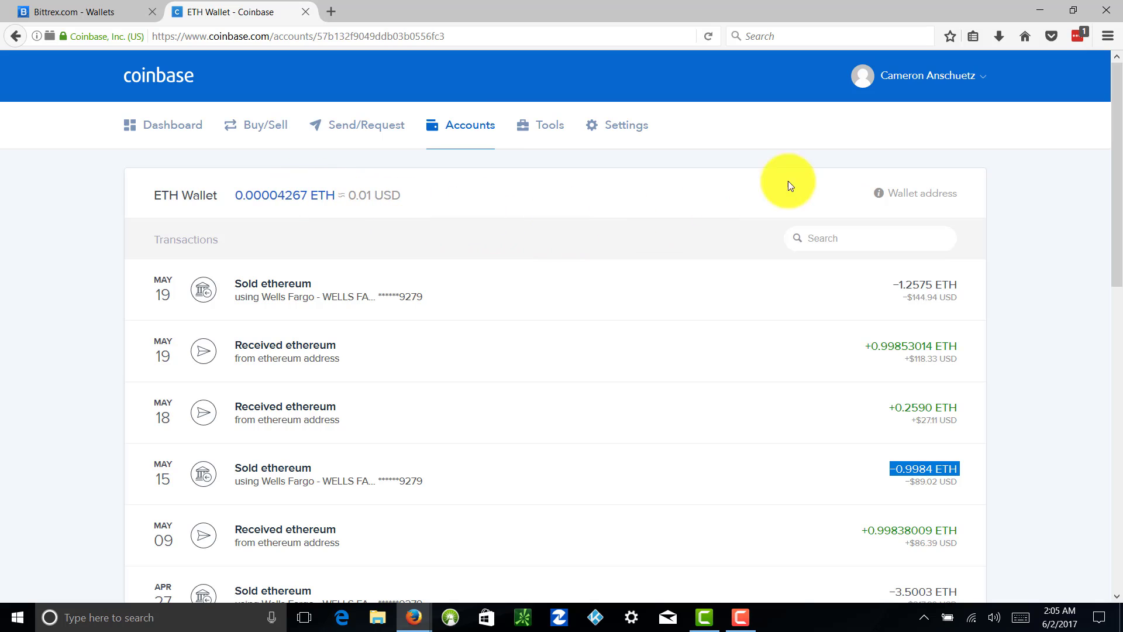
- Show the ETH Wallet's deposit address with QR code and select the full address
click(904, 196)
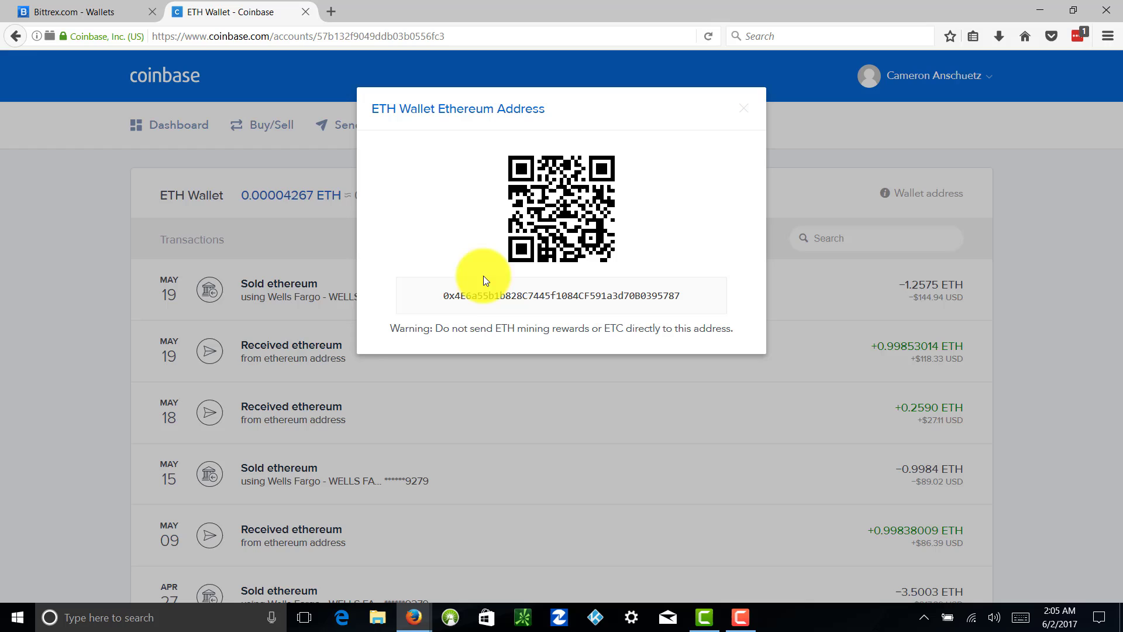
drag(445, 297, 713, 299)
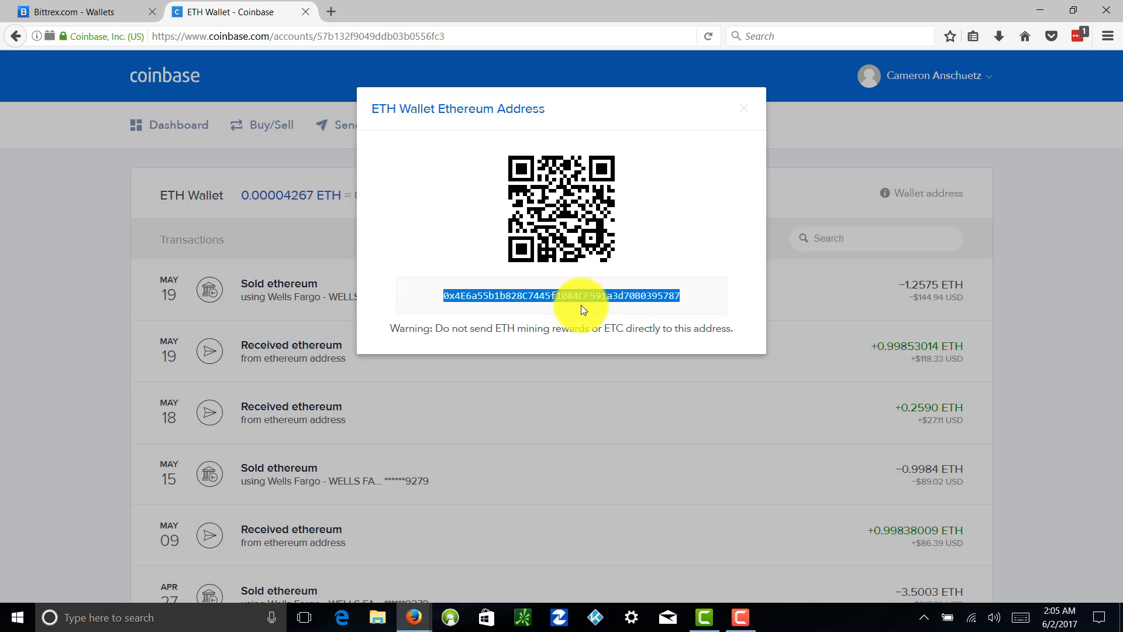
- Paste the Coinbase ETH address into Bittrex's Hex Address field and submit the withdrawal
click(98, 8)
click(542, 176)
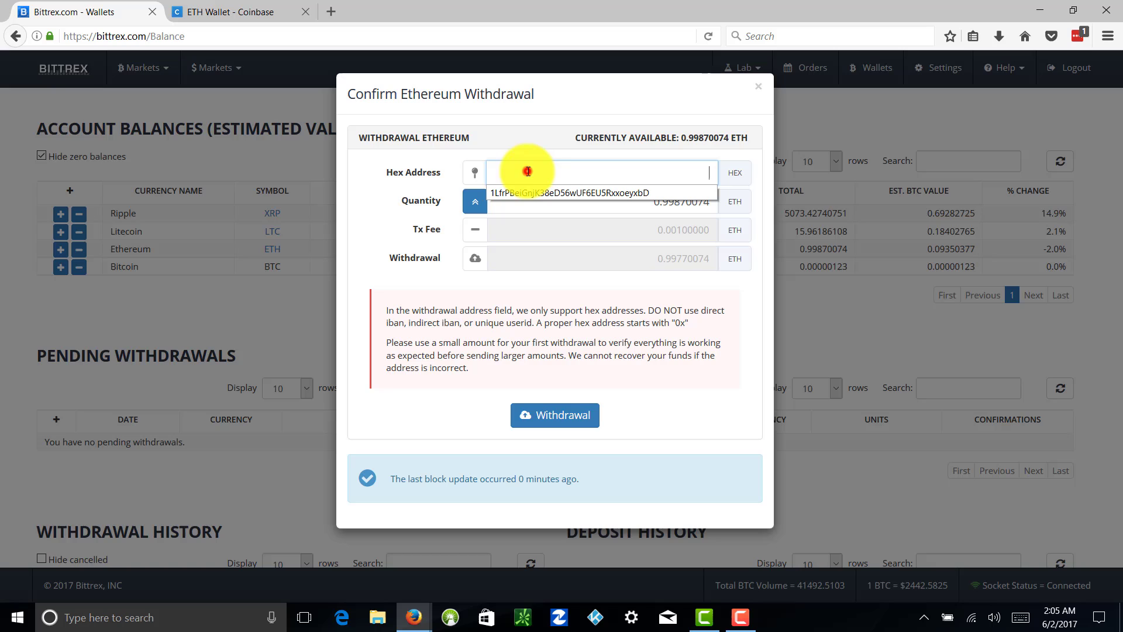
key(ctrl+v)
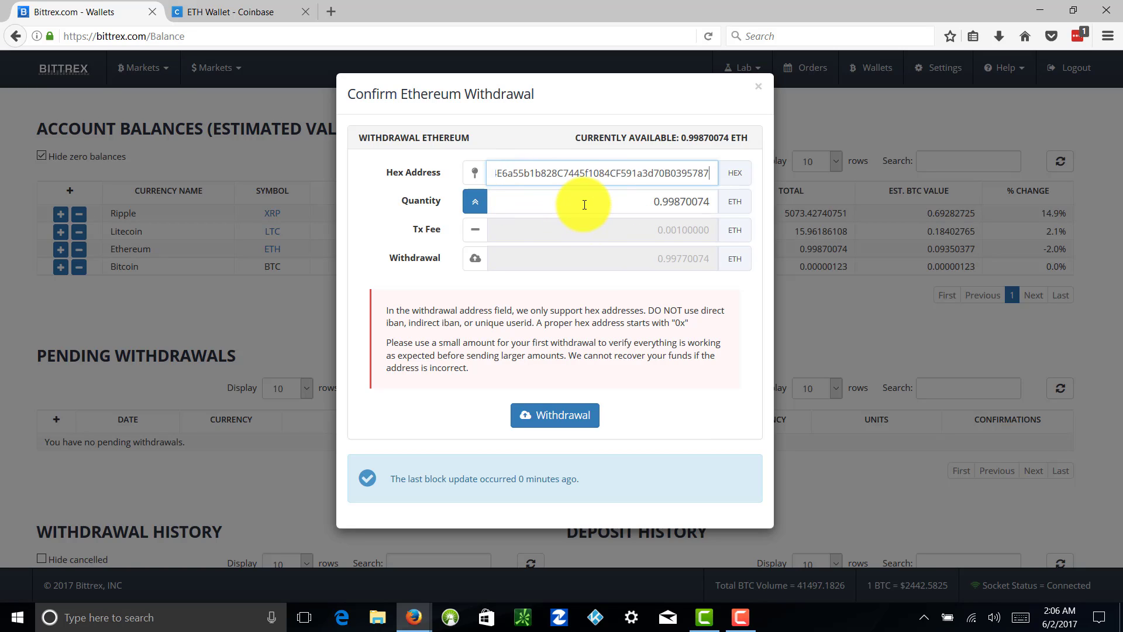
click(557, 417)
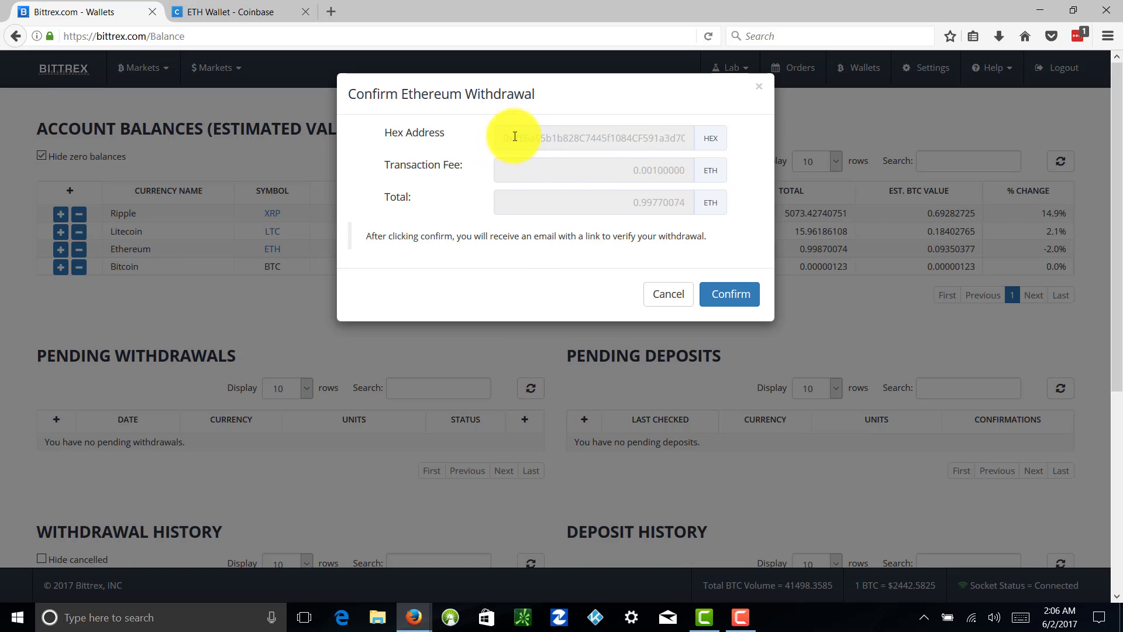
- Read the verification-email note and confirm the 0.99770074 ETH withdrawal
drag(371, 236, 758, 240)
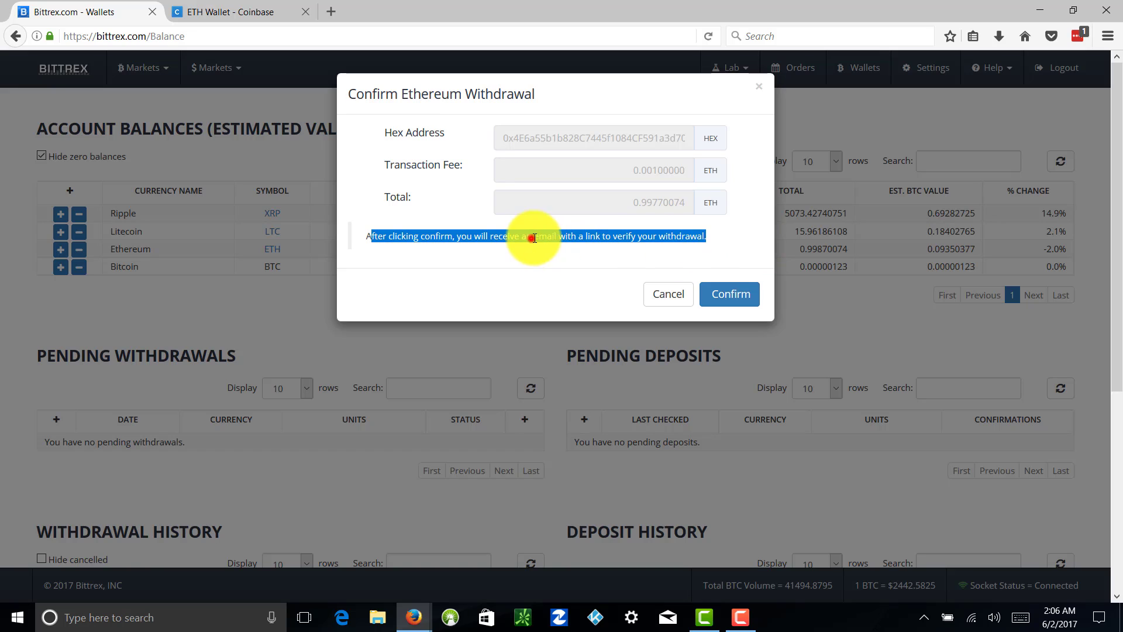
click(605, 244)
drag(584, 240, 727, 240)
click(727, 240)
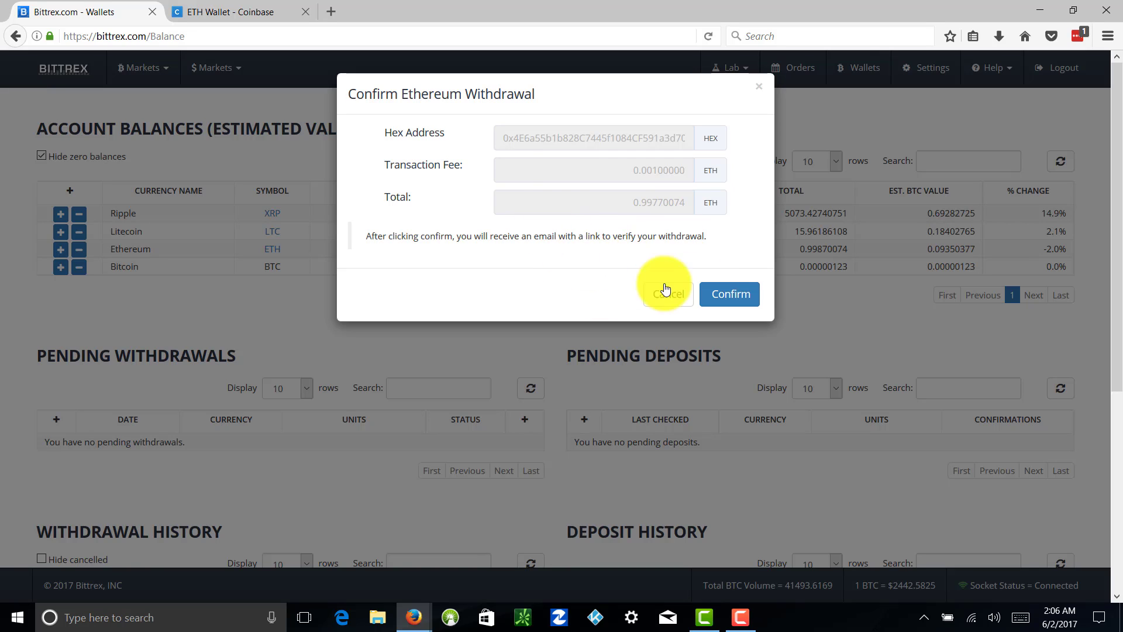
drag(562, 236, 738, 239)
click(738, 238)
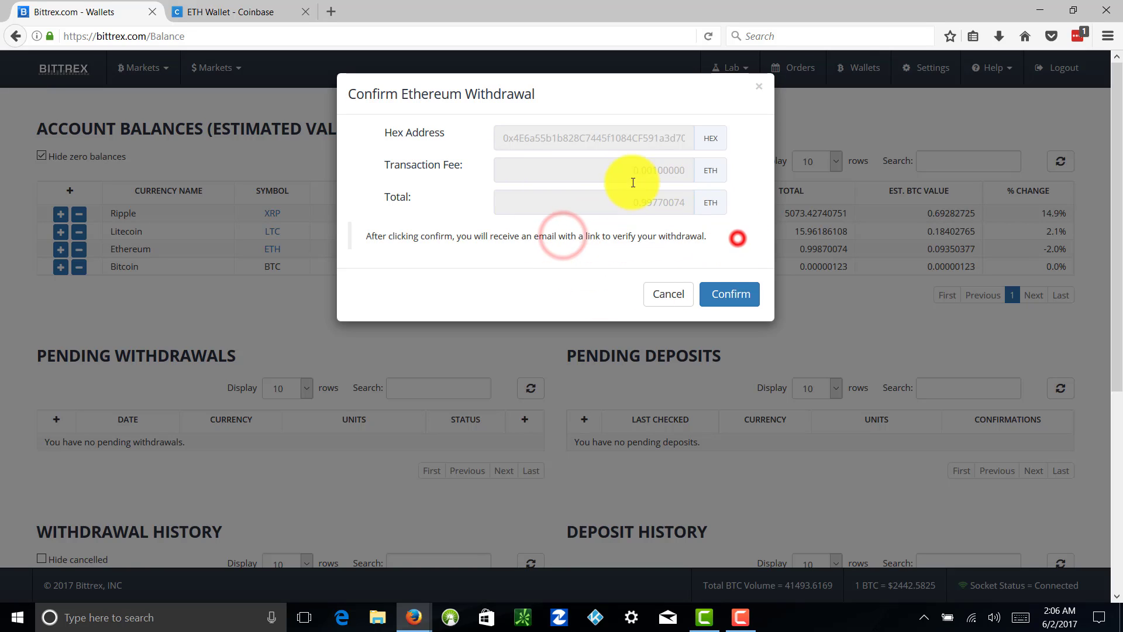
click(732, 299)
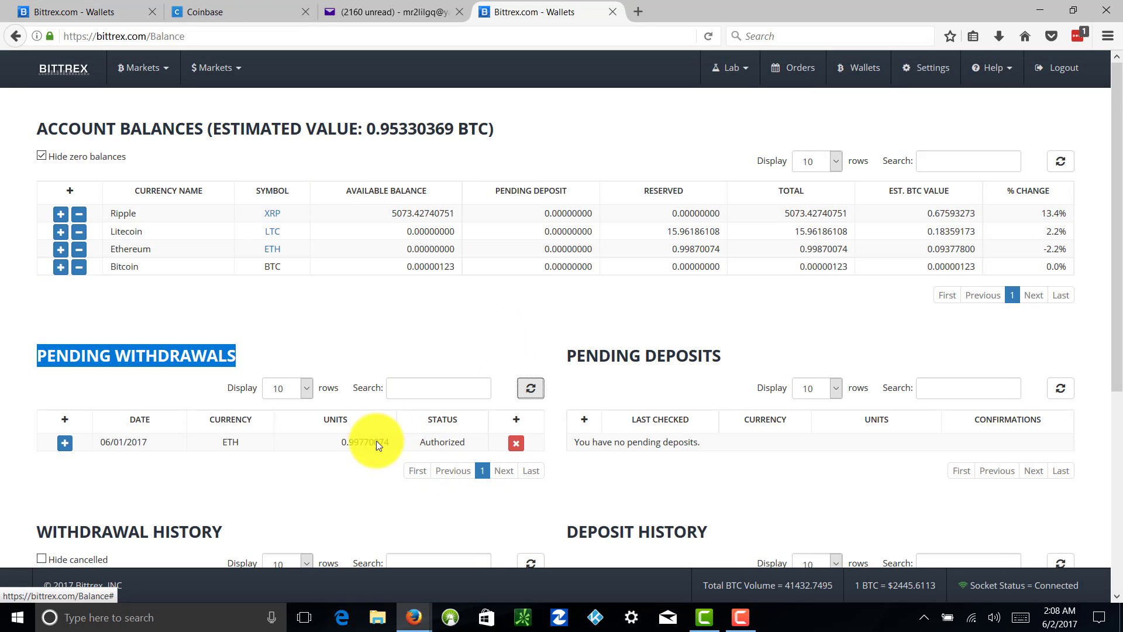
- Check the pending ETH withdrawal's amount and status, then confirm no withdrawals remain pending
drag(313, 436, 447, 454)
click(306, 489)
drag(100, 447, 479, 449)
click(326, 480)
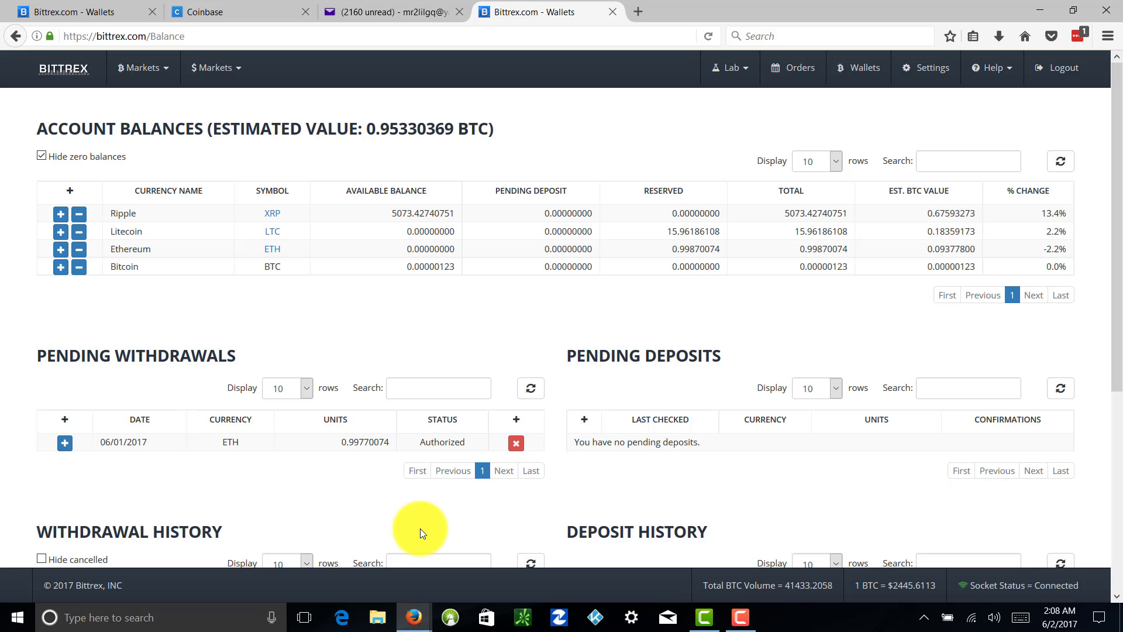
scroll(417, 308, down, 3)
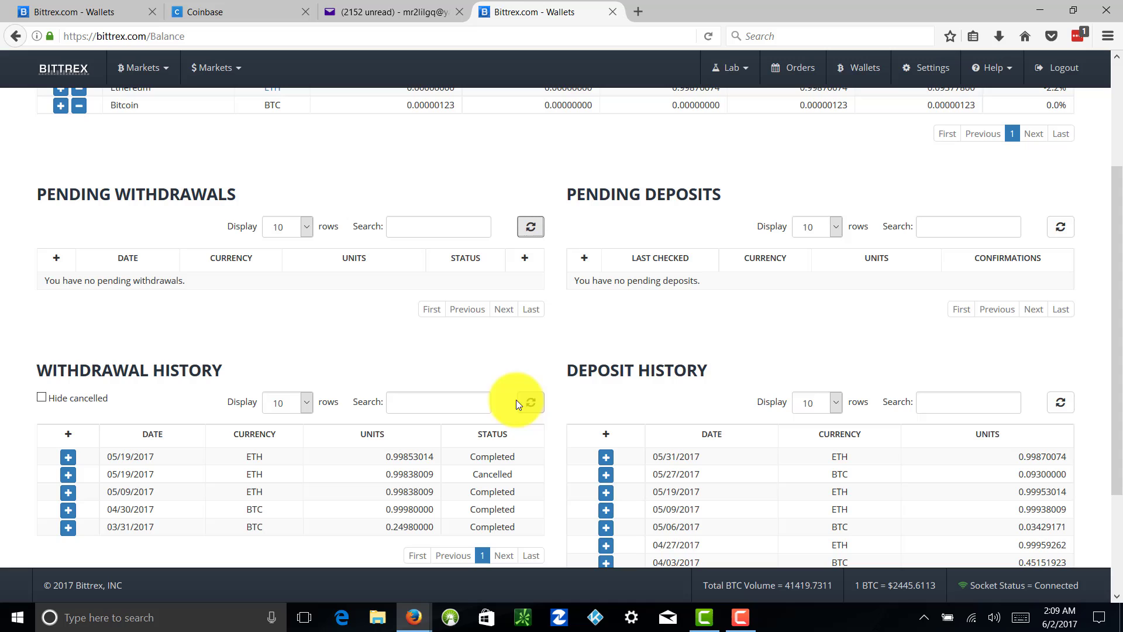
mouse_move(328, 294)
mouse_down()
mouse_move(318, 269)
mouse_move(321, 296)
mouse_up()
click(317, 269)
click(322, 296)
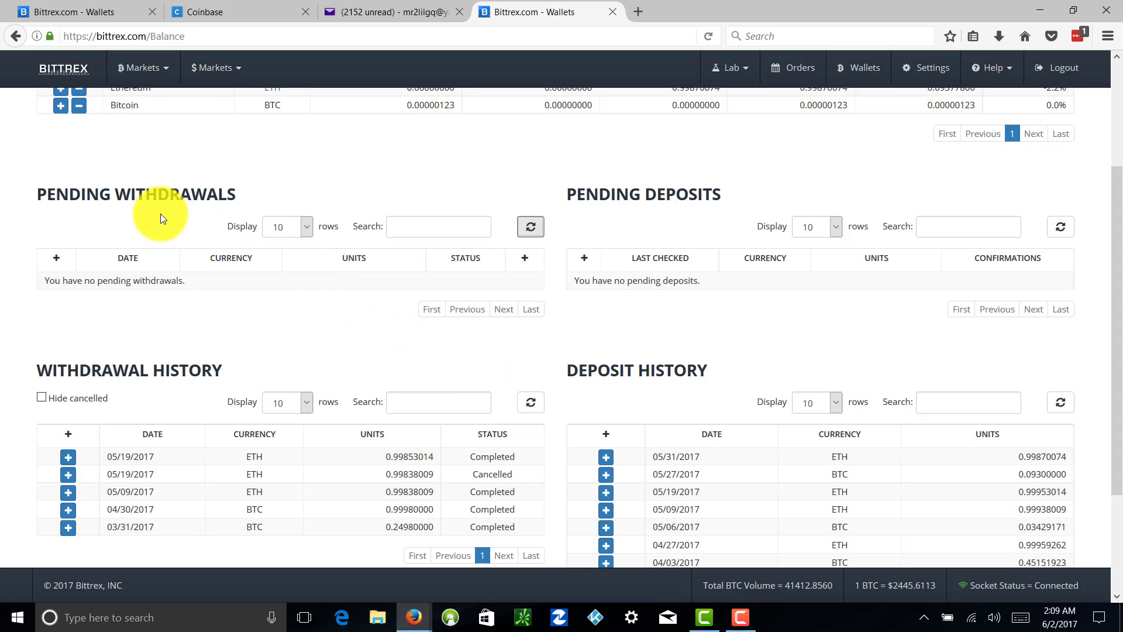
- Refresh Withdrawal History so the 06/01/2017 0.99770074 ETH withdrawal shows as Completed
drag(38, 189, 264, 188)
click(280, 183)
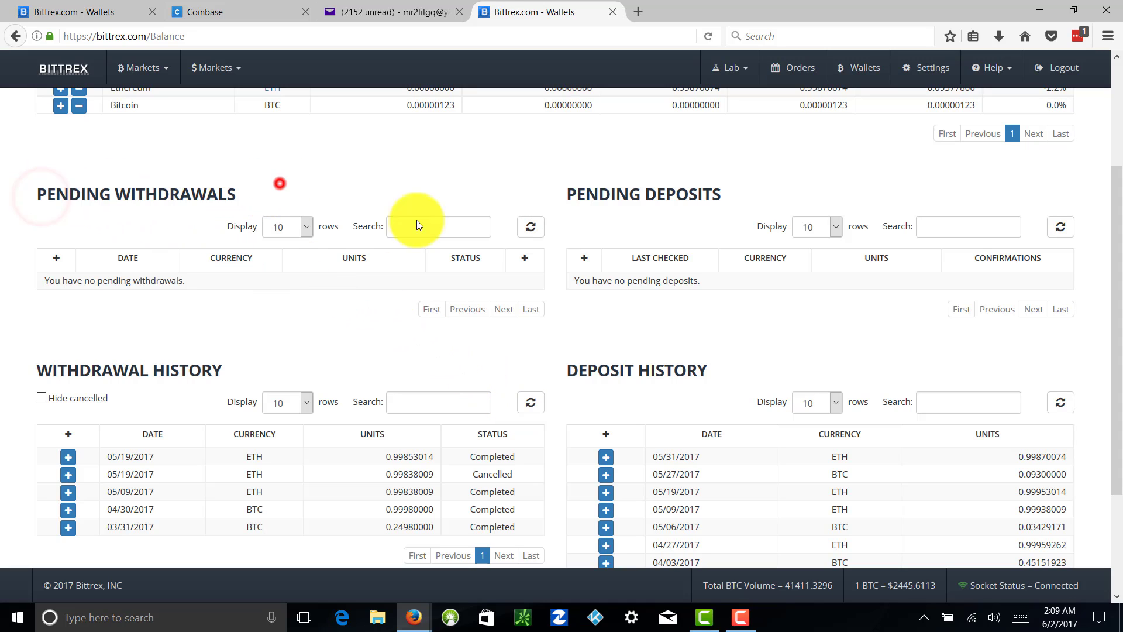
scroll(453, 338, down, 1)
scroll(453, 338, down, 2)
click(528, 256)
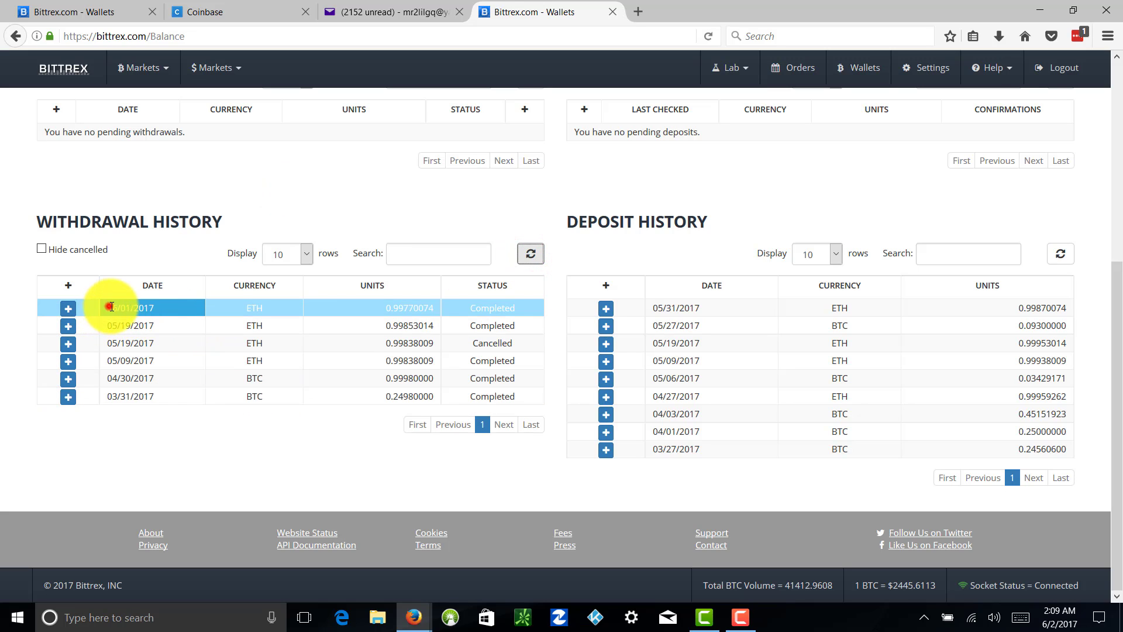
- Highlight the completed 06/01/2017 withdrawal row in Withdrawal History
drag(111, 307, 505, 307)
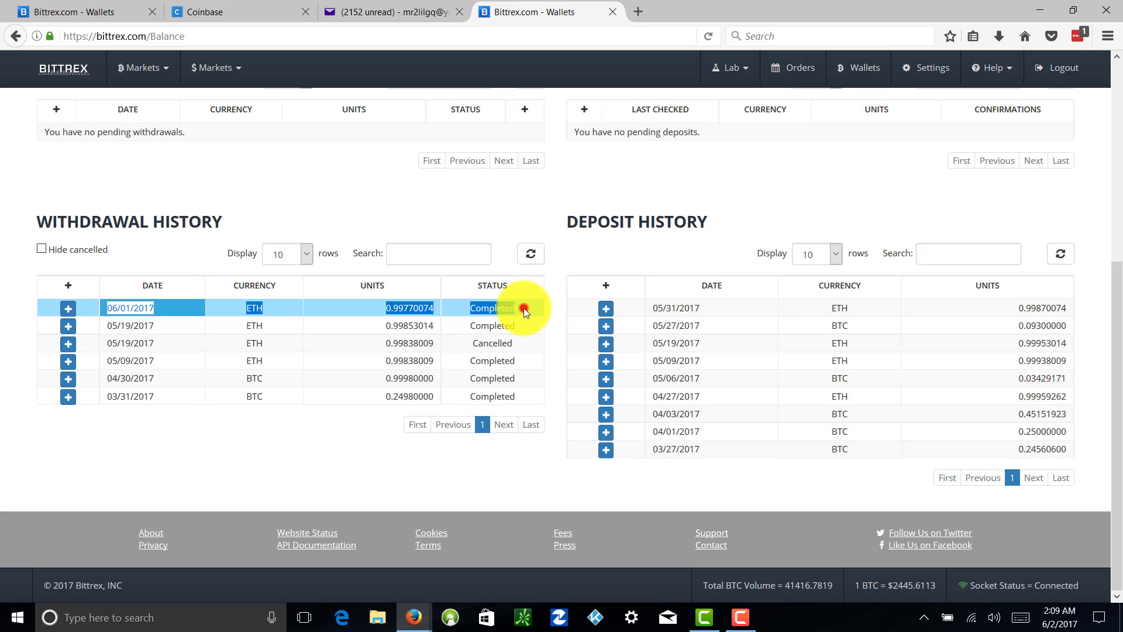
click(524, 308)
triple_click(94, 311)
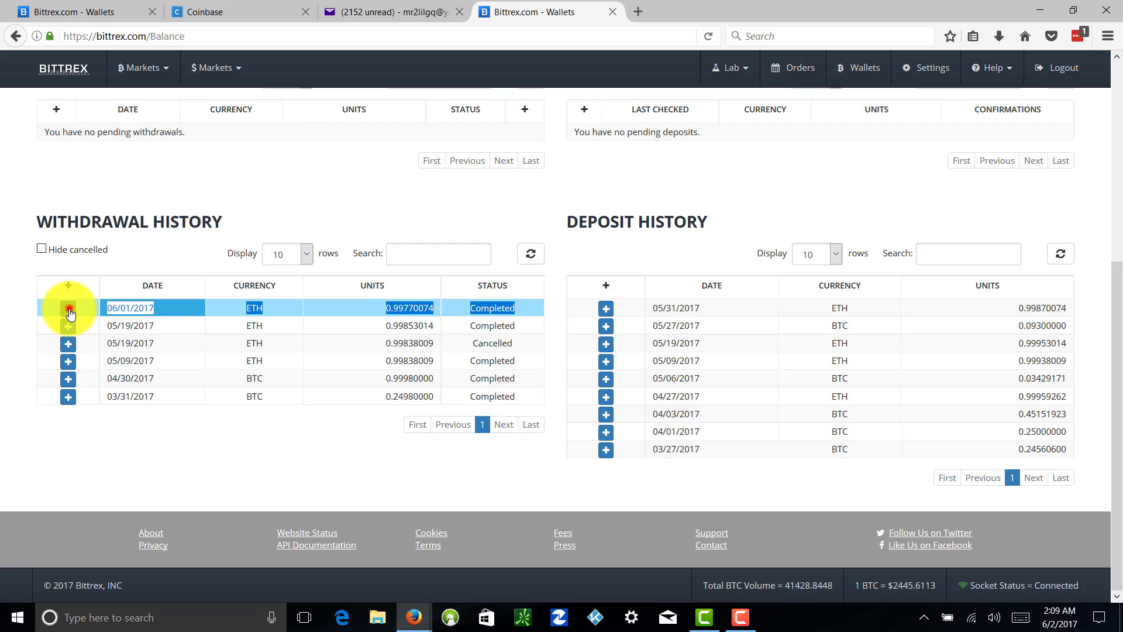
click(68, 309)
- Expand the withdrawal's details and select its transaction ID next to the destination address
click(90, 328)
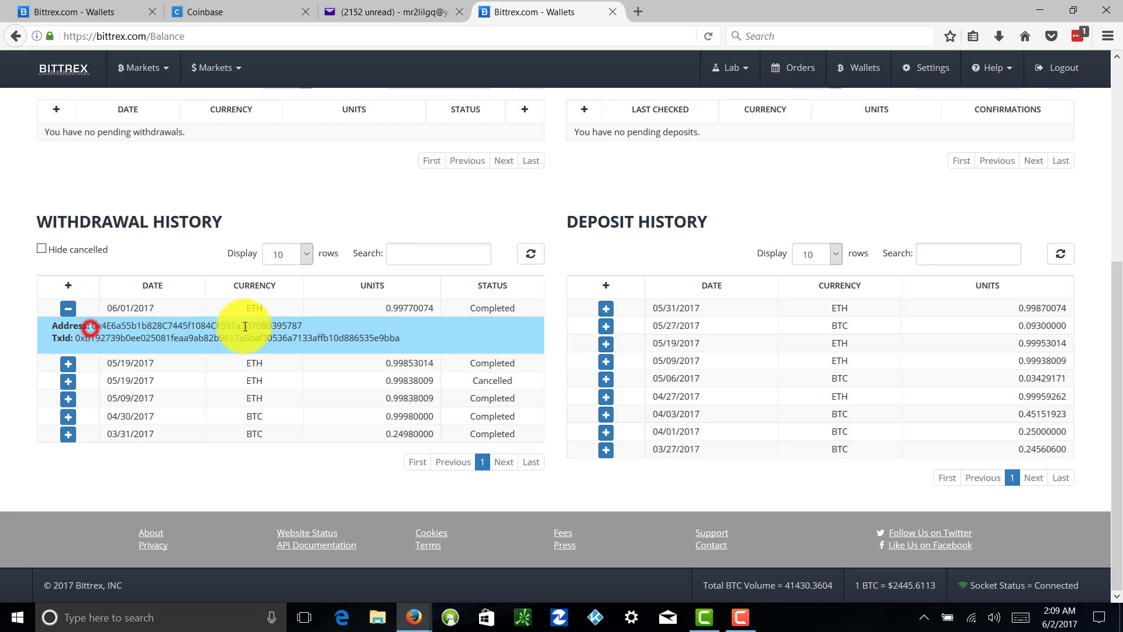
drag(78, 338, 434, 349)
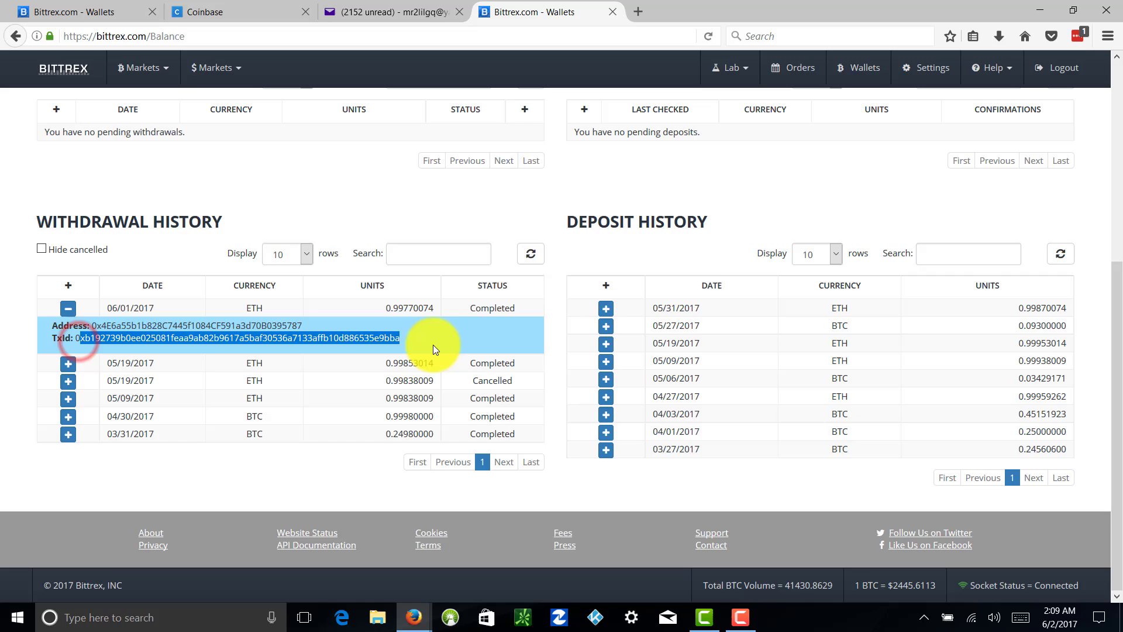
click(431, 331)
scroll(363, 438, up, 4)
scroll(250, 421, down, 4)
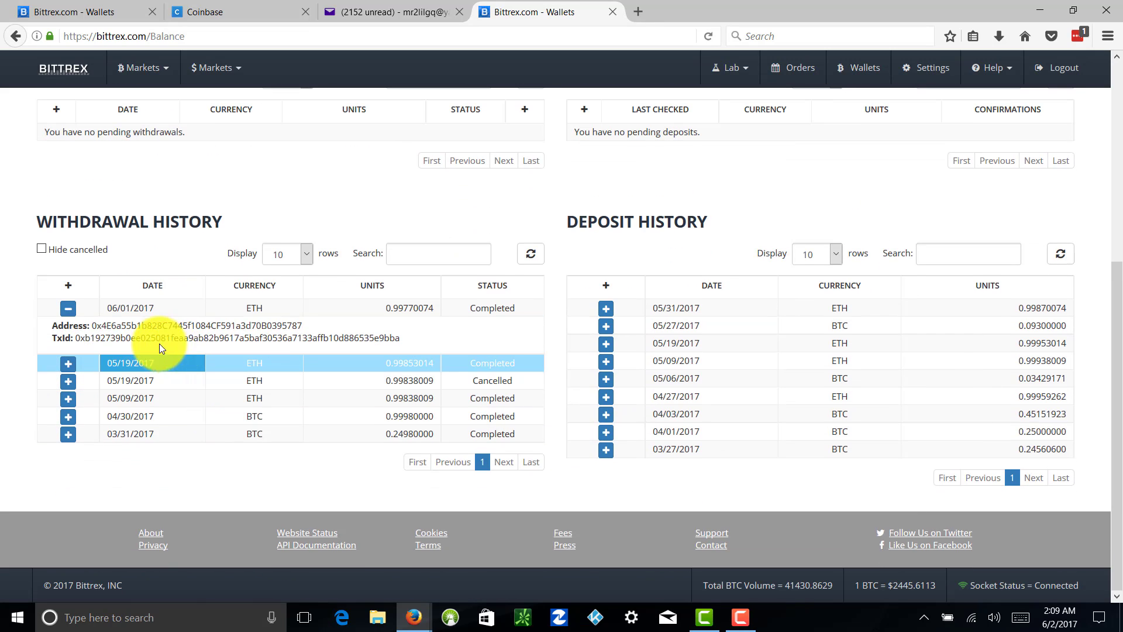
mouse_move(75, 339)
mouse_down()
mouse_move(415, 344)
mouse_move(69, 341)
mouse_up()
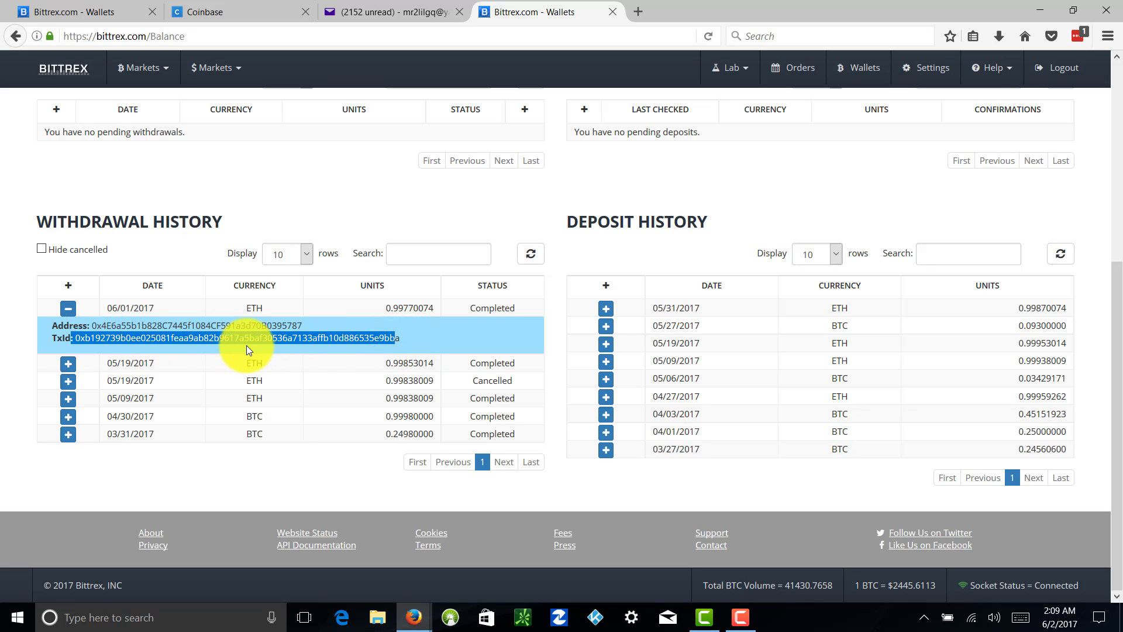
click(245, 345)
scroll(298, 375, up, 5)
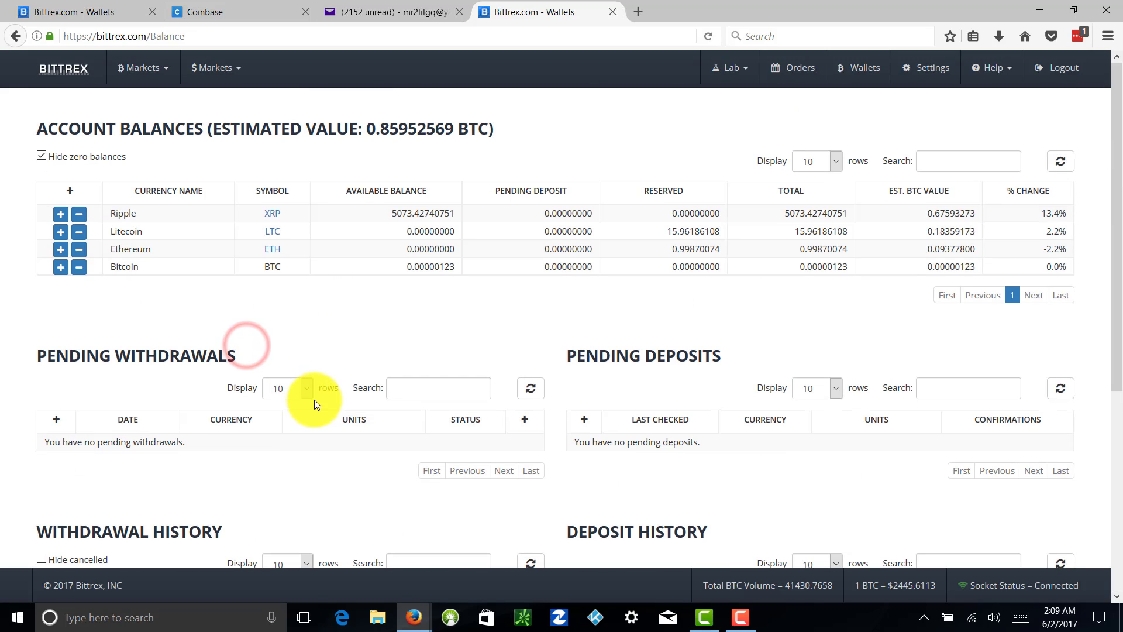
- Return to Coinbase and open the ETH Wallet's transaction list
click(265, 13)
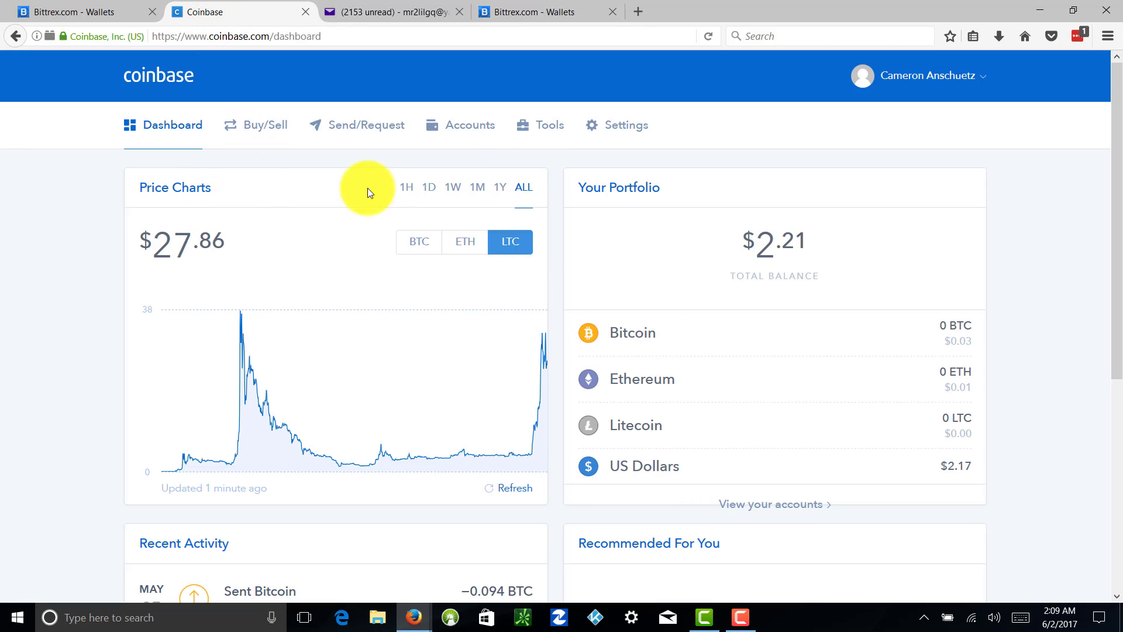
click(741, 506)
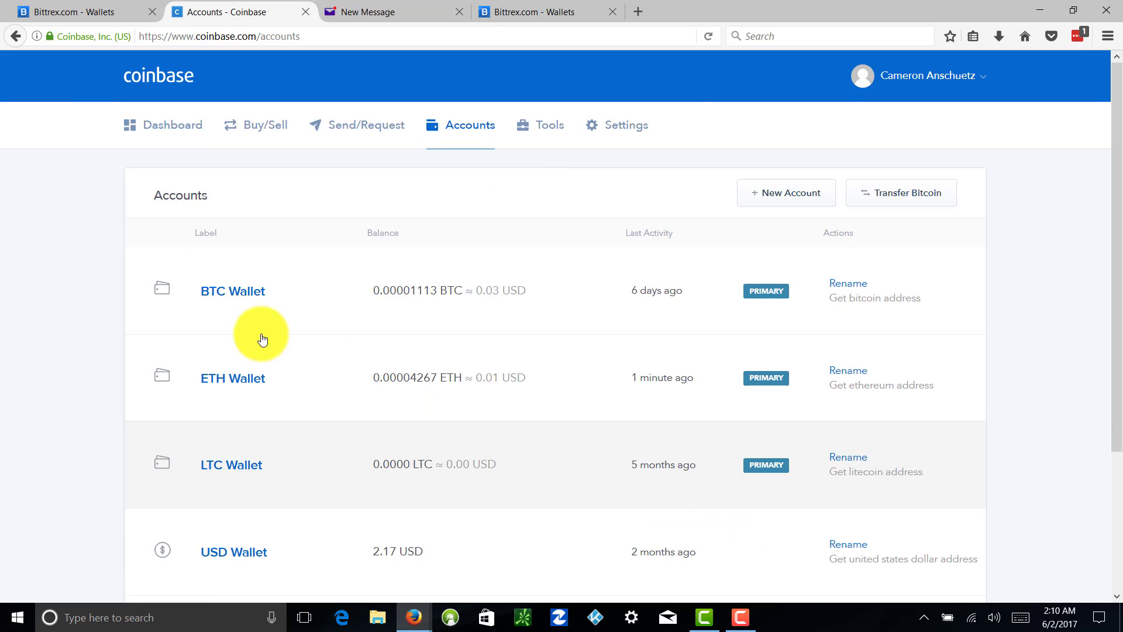
click(235, 382)
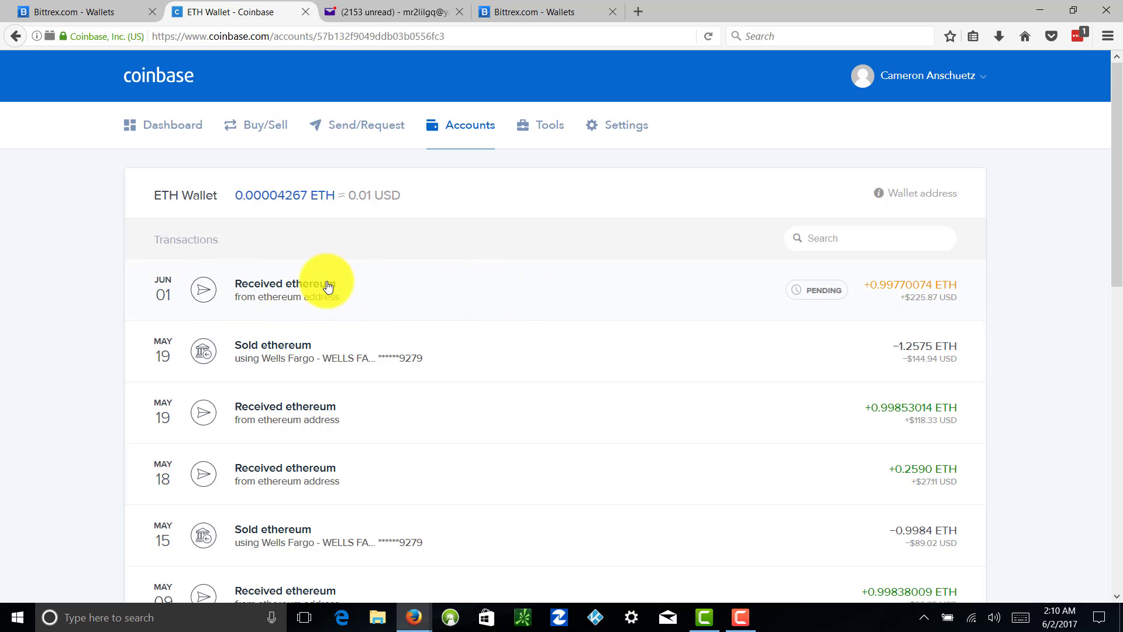
- Review the new incoming ethereum transaction and its dollar value, then close the Sold ethereum details
drag(235, 279, 841, 295)
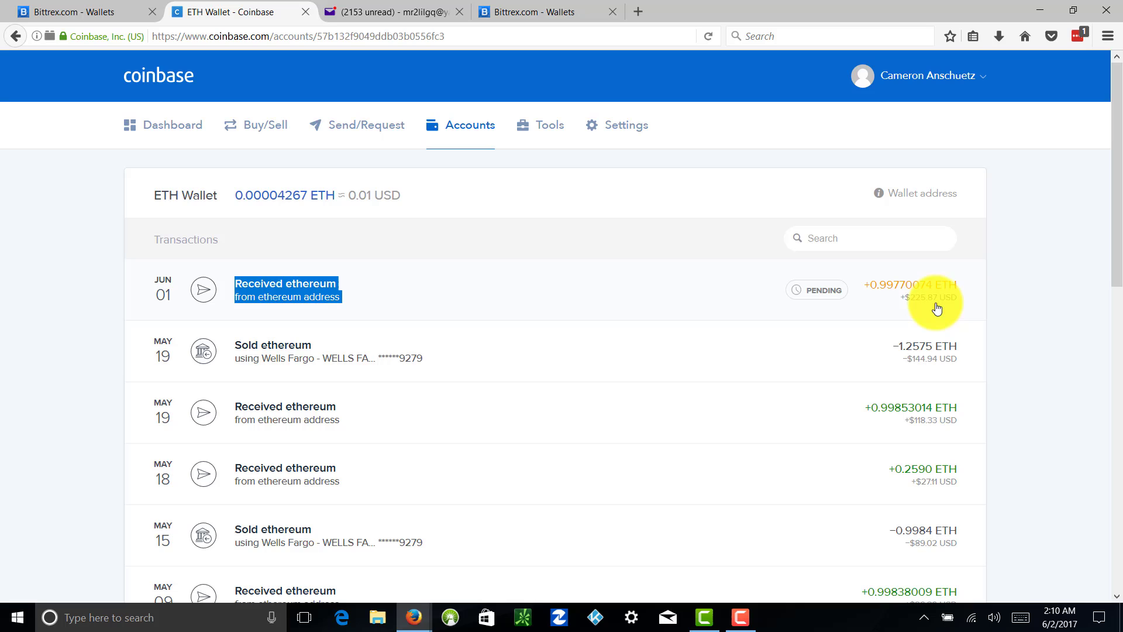
drag(903, 304, 965, 310)
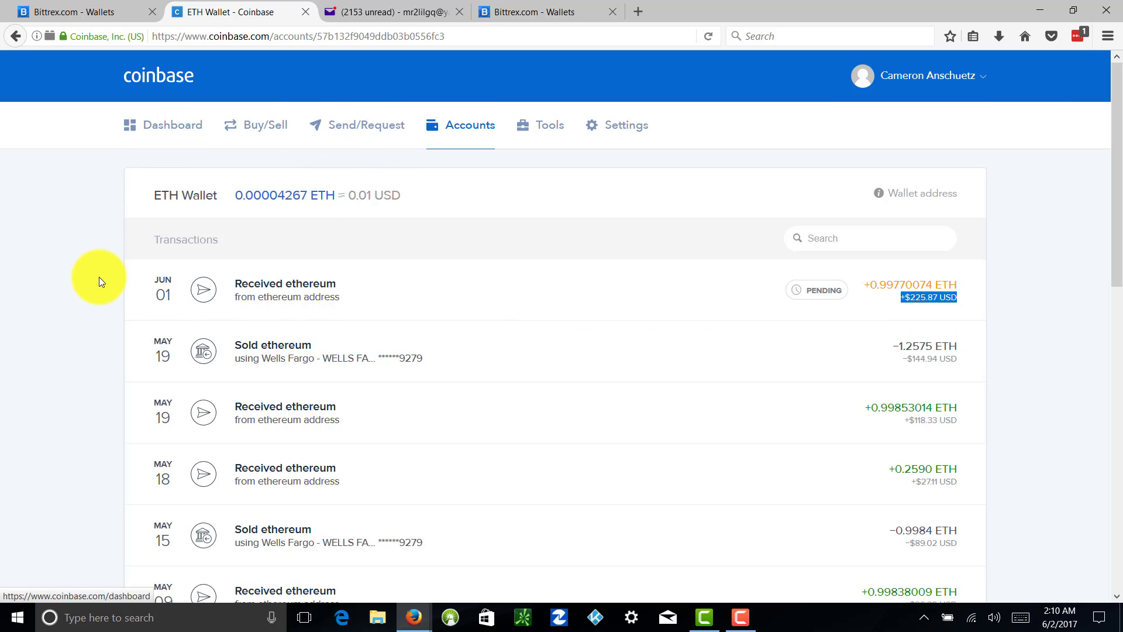
drag(235, 358, 461, 355)
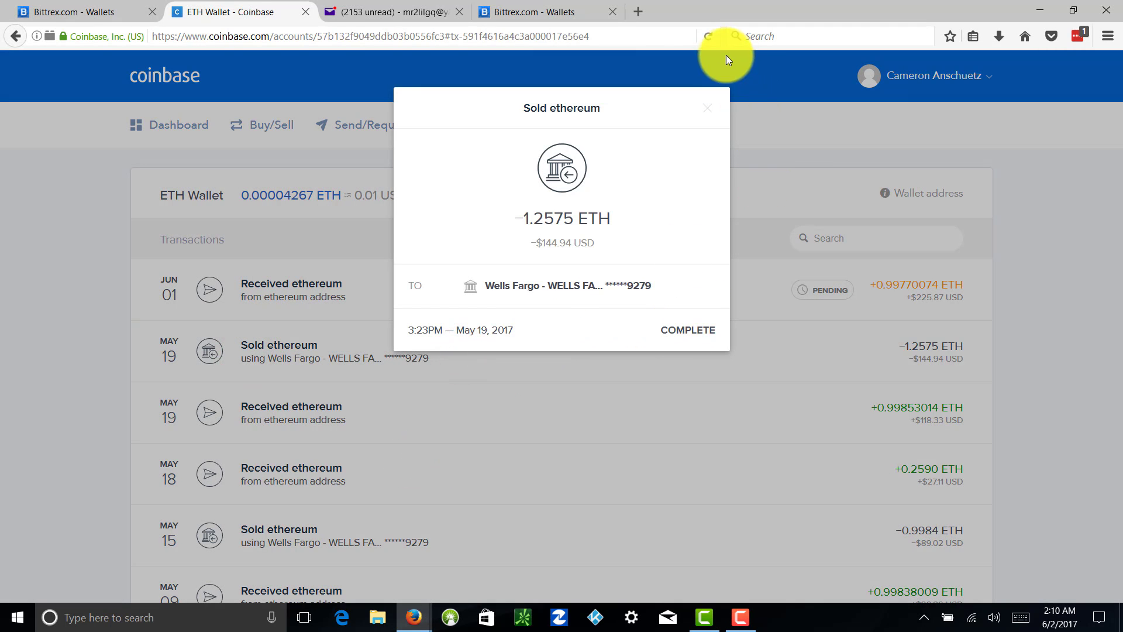
click(705, 110)
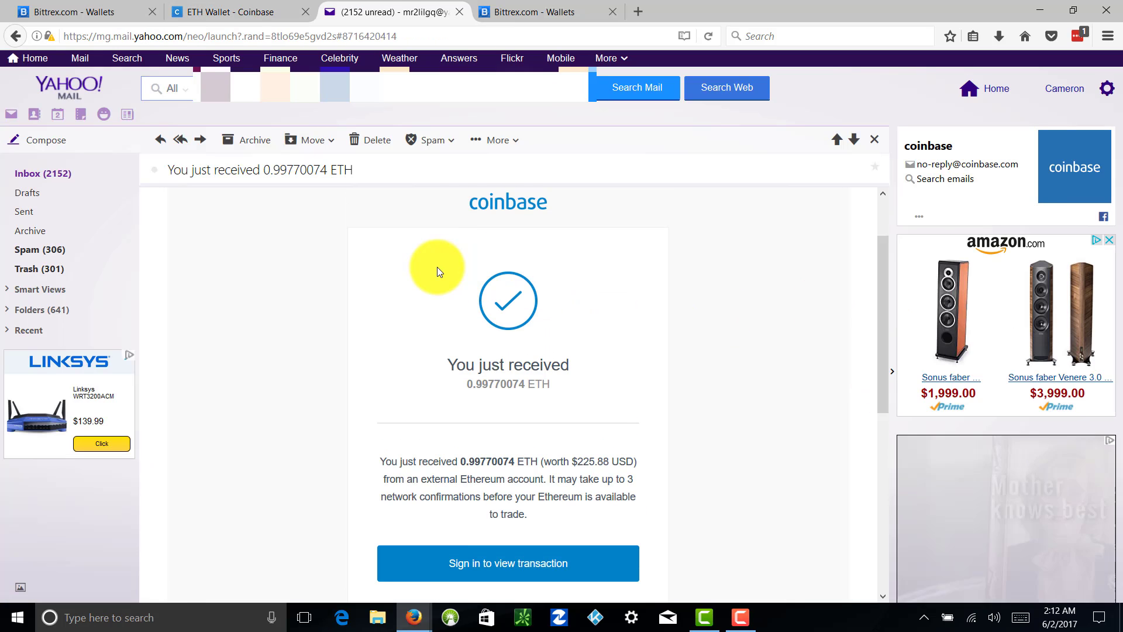
drag(442, 365, 591, 388)
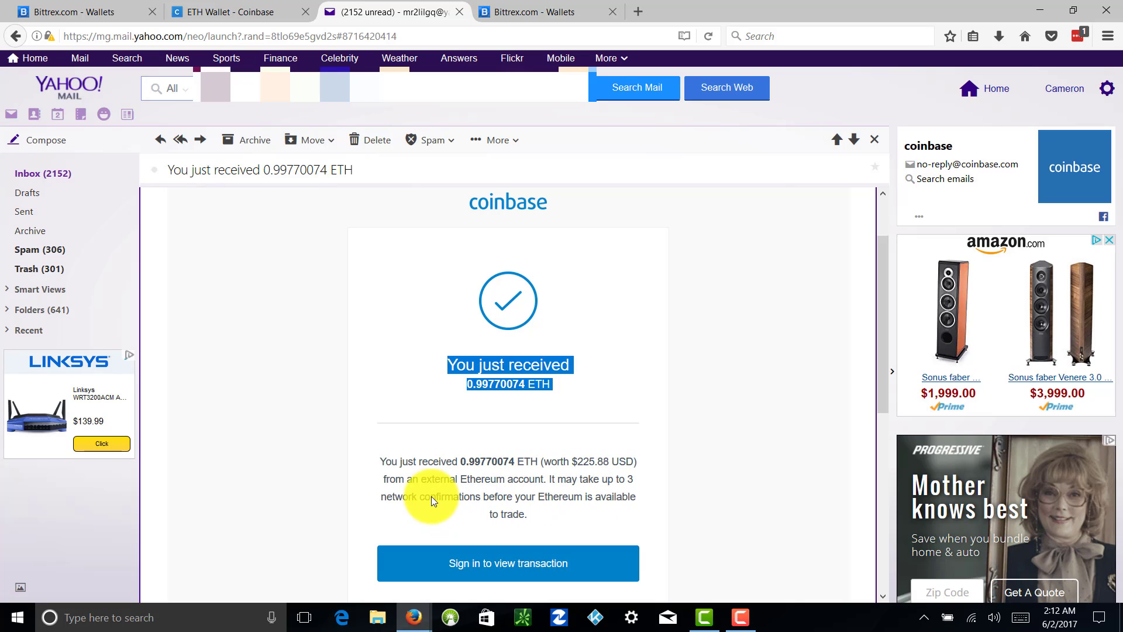
click(389, 496)
drag(554, 514, 558, 520)
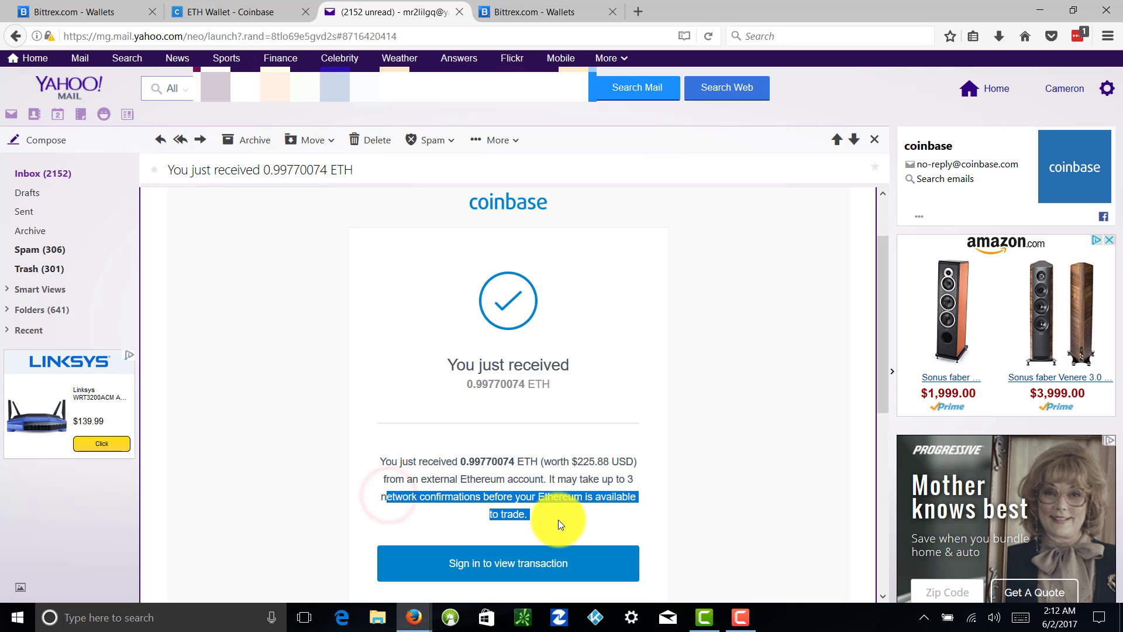
click(554, 518)
drag(439, 488, 379, 456)
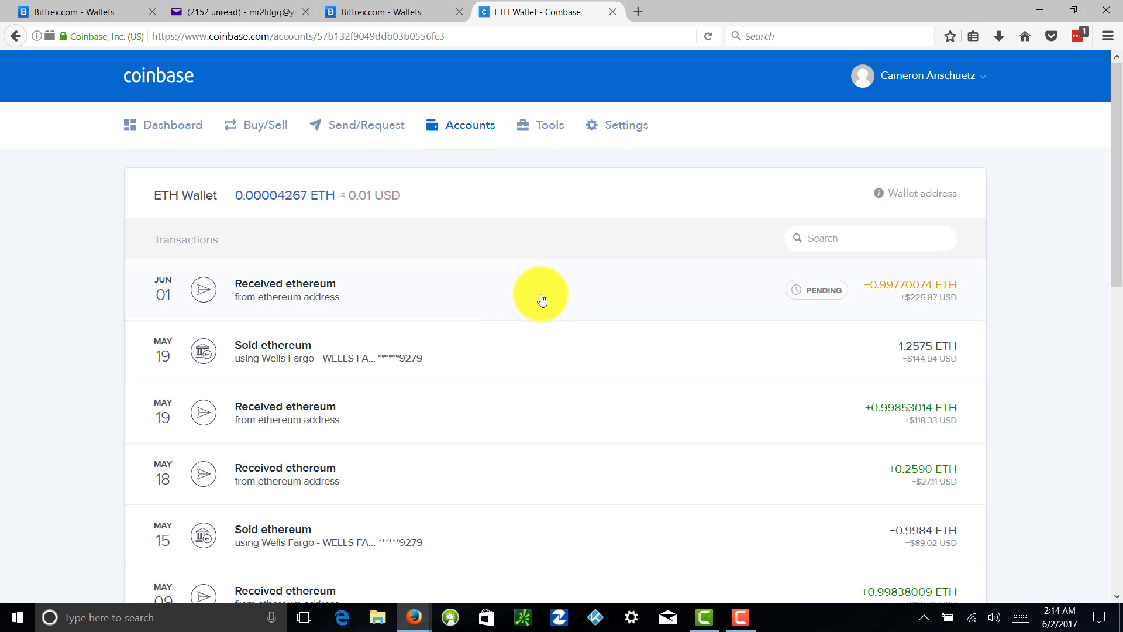
- Open the +0.99770074 ETH Jun 01 deposit and note its Transaction pending status
click(825, 292)
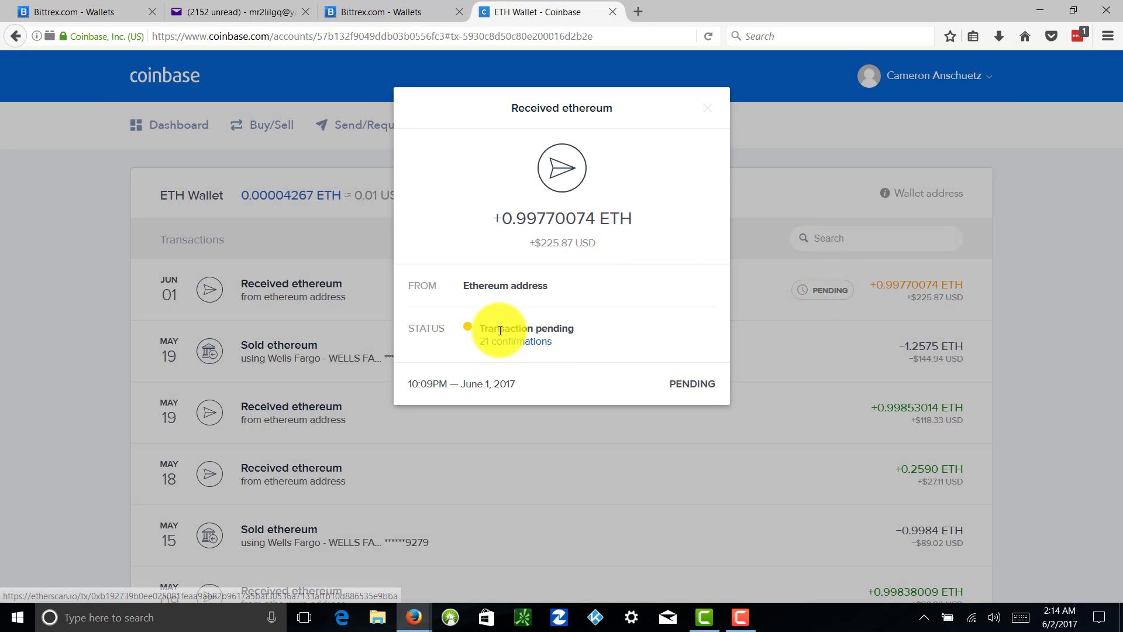
drag(484, 328, 563, 328)
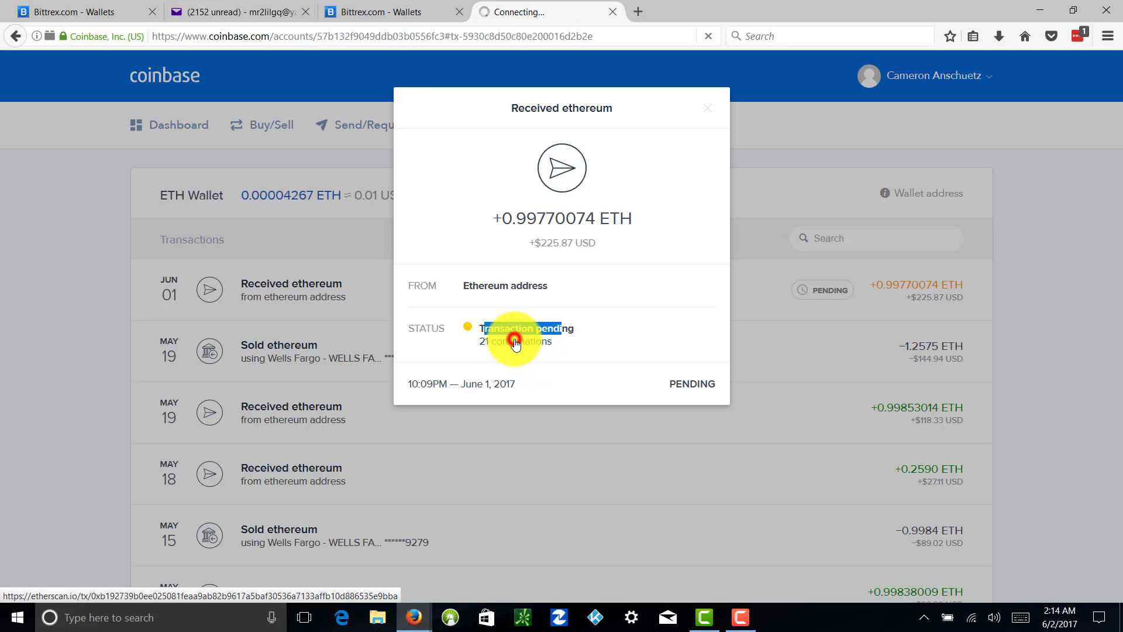
- On Etherscan, review the Bittrex transaction's TimeStamp and cumulative gas used values
scroll(349, 375, down, 5)
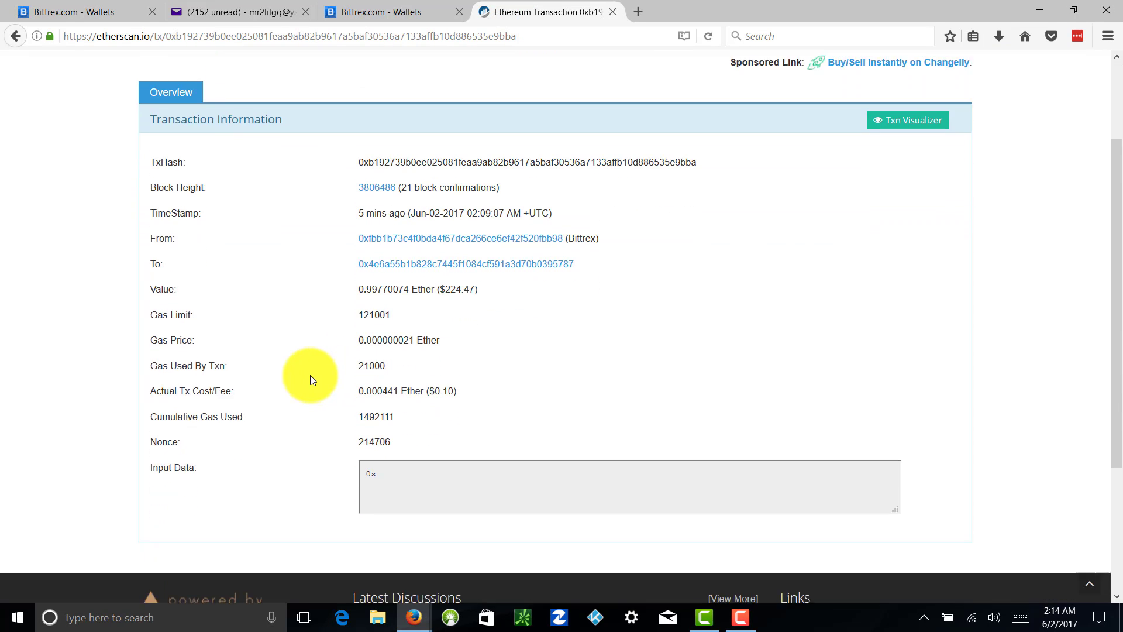
scroll(311, 377, up, 2)
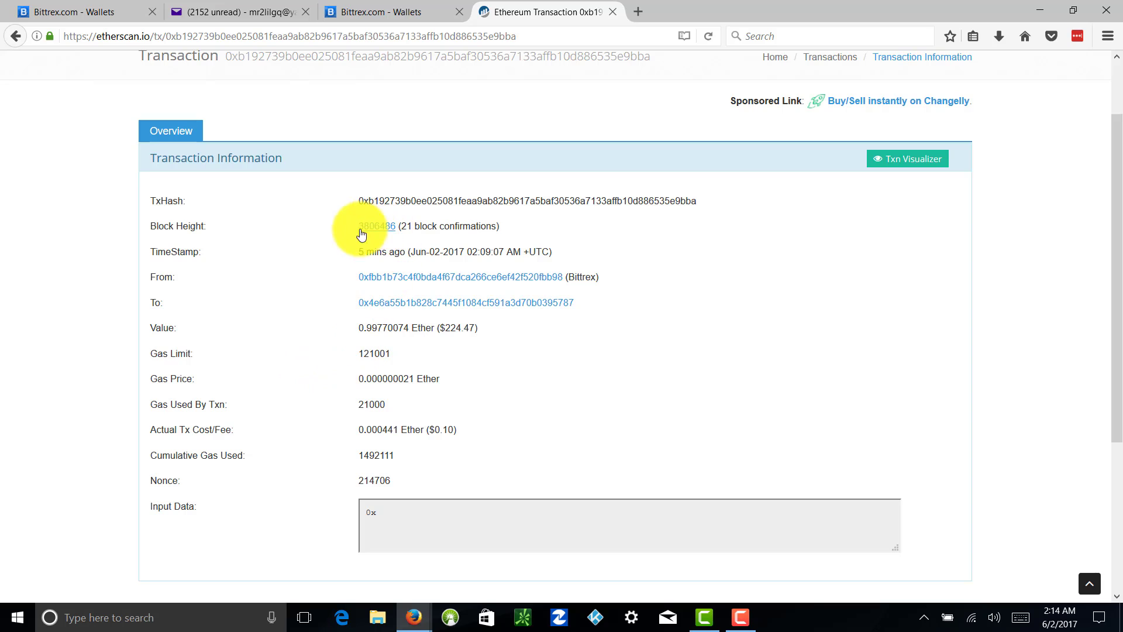
drag(352, 252, 475, 246)
drag(590, 244, 571, 251)
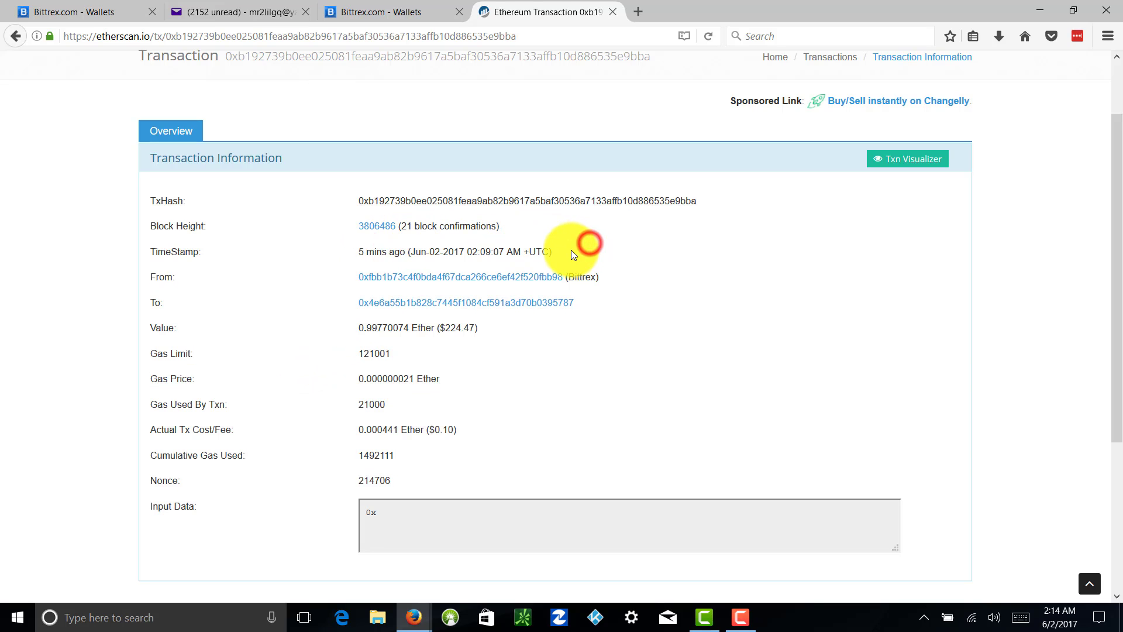
scroll(334, 319, up, 3)
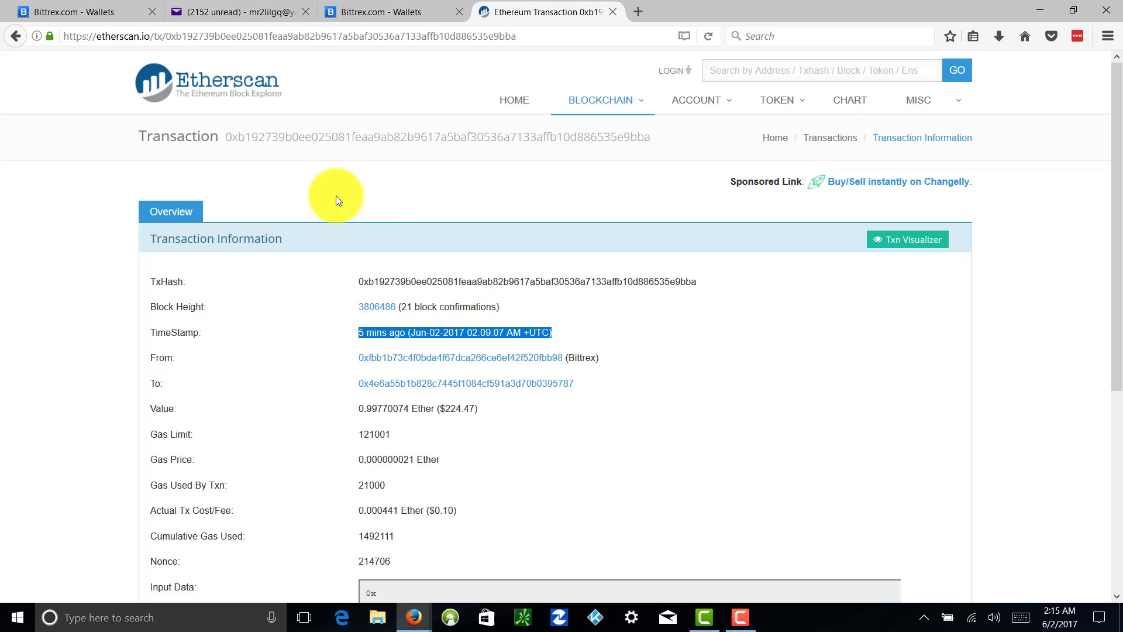
scroll(312, 323, down, 3)
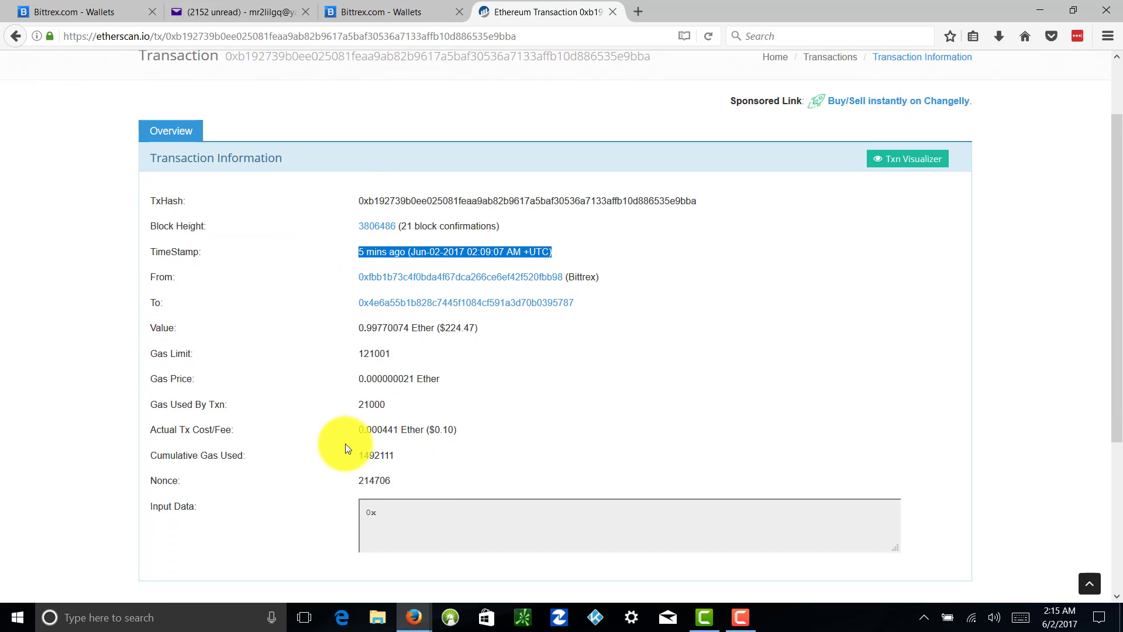
drag(360, 461, 446, 460)
click(445, 459)
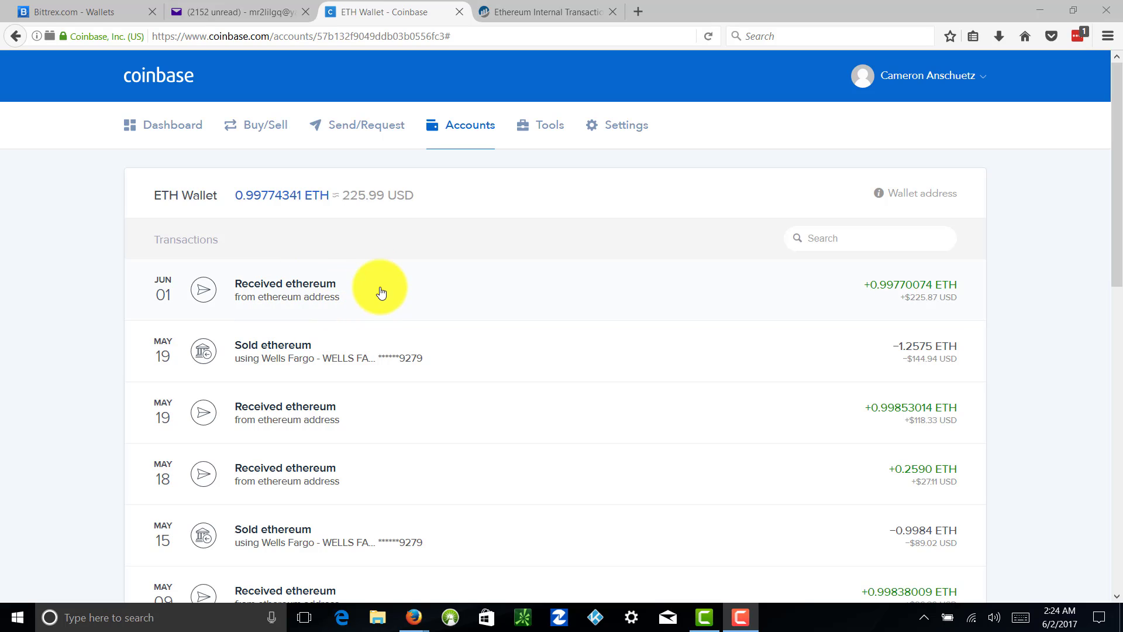
- Open the Coinbase Send Funds form and focus its Recipient field
click(359, 129)
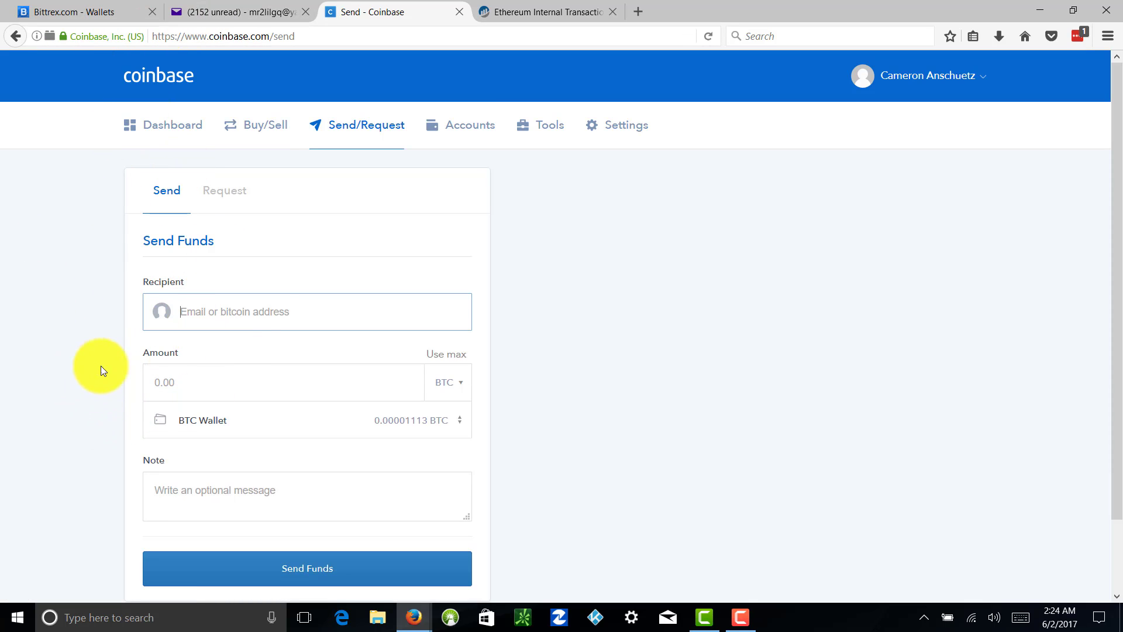
click(258, 318)
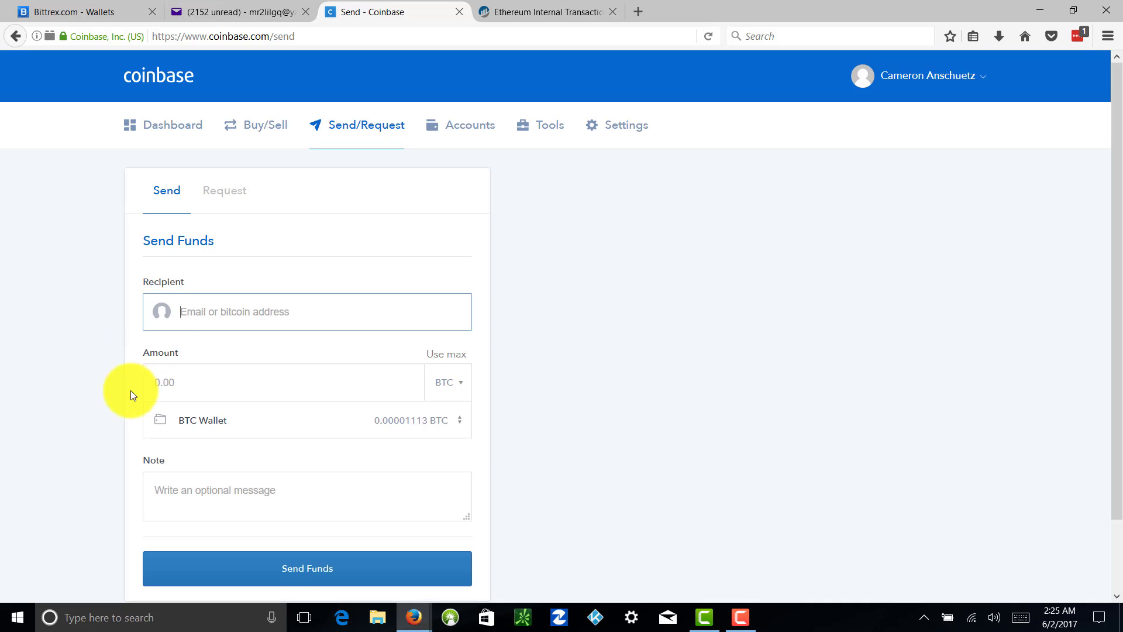
click(195, 319)
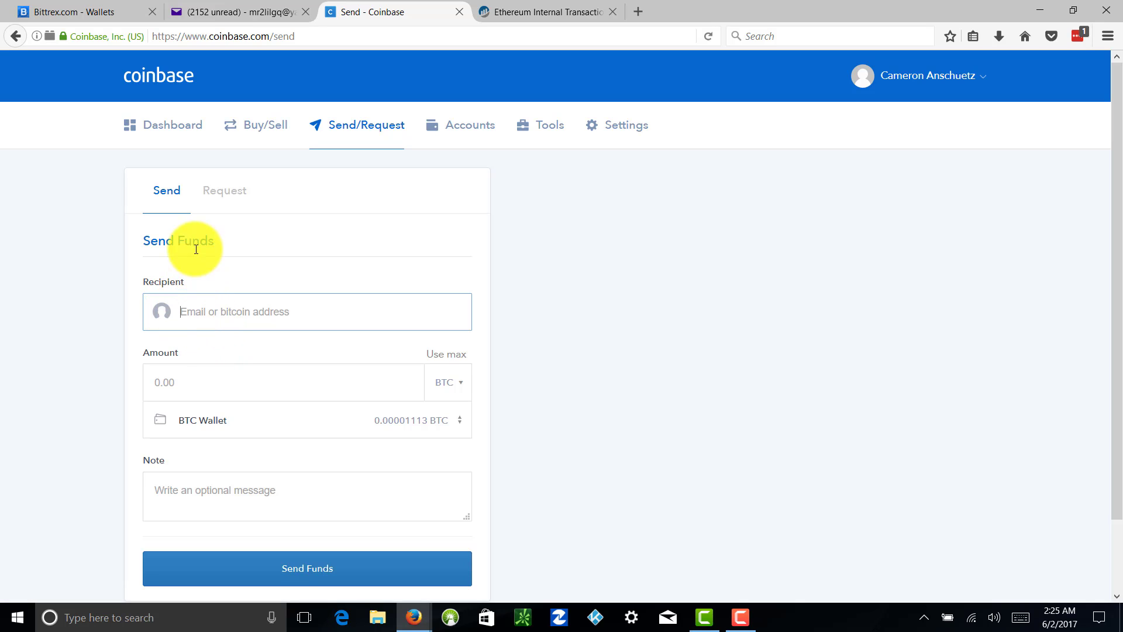
click(183, 310)
click(300, 312)
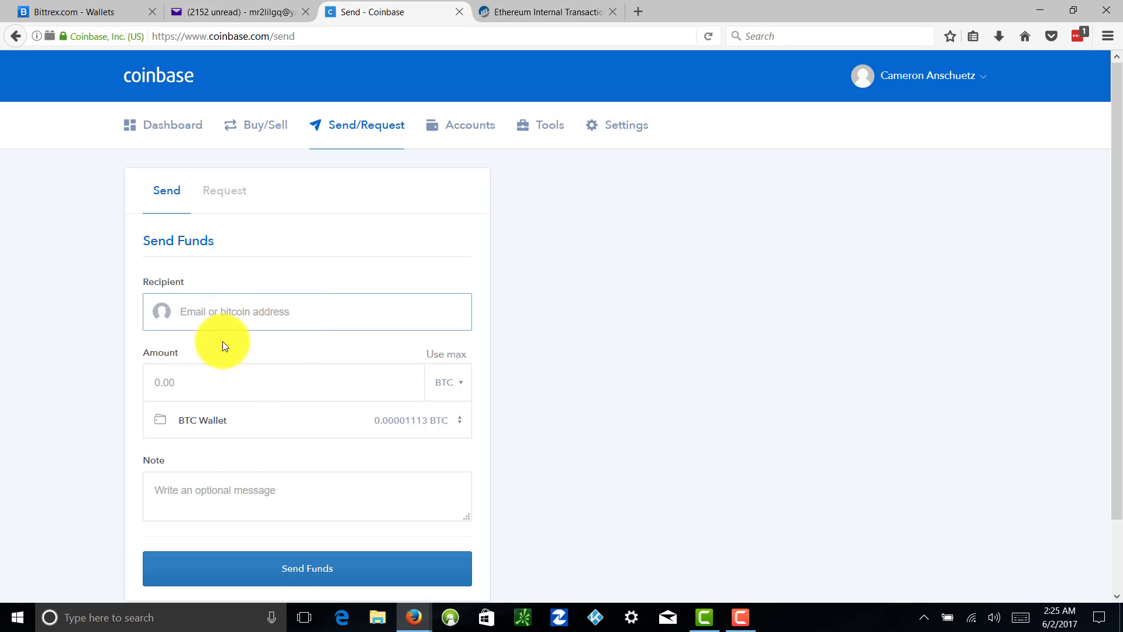
- Choose the ETH Wallet (0.99774341 ETH) as the source of the funds
click(214, 426)
click(223, 456)
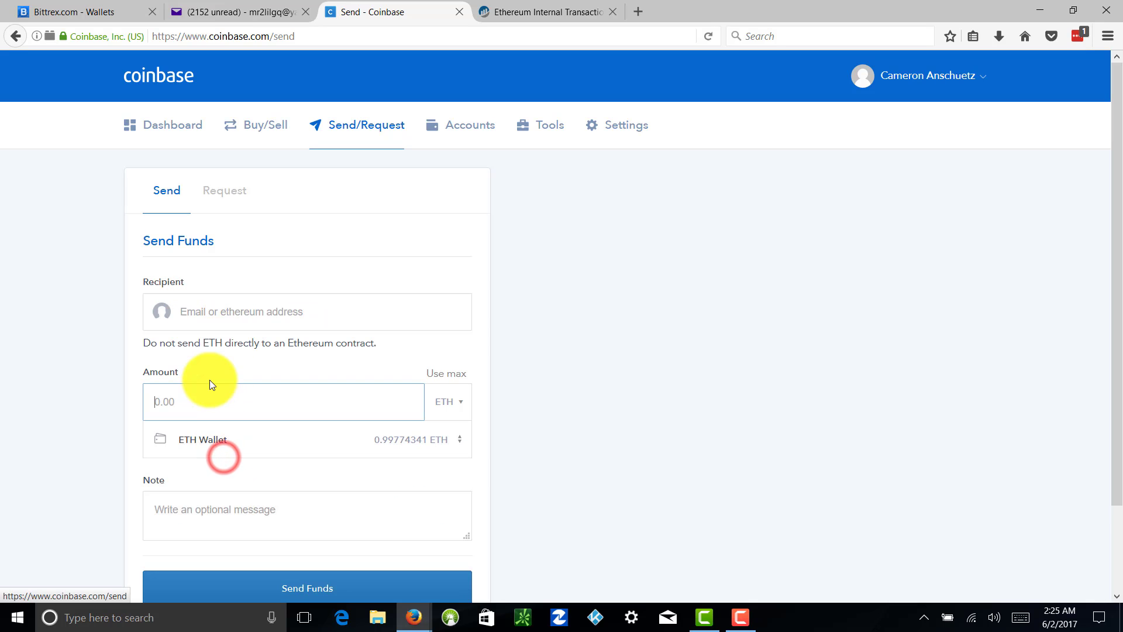
click(228, 322)
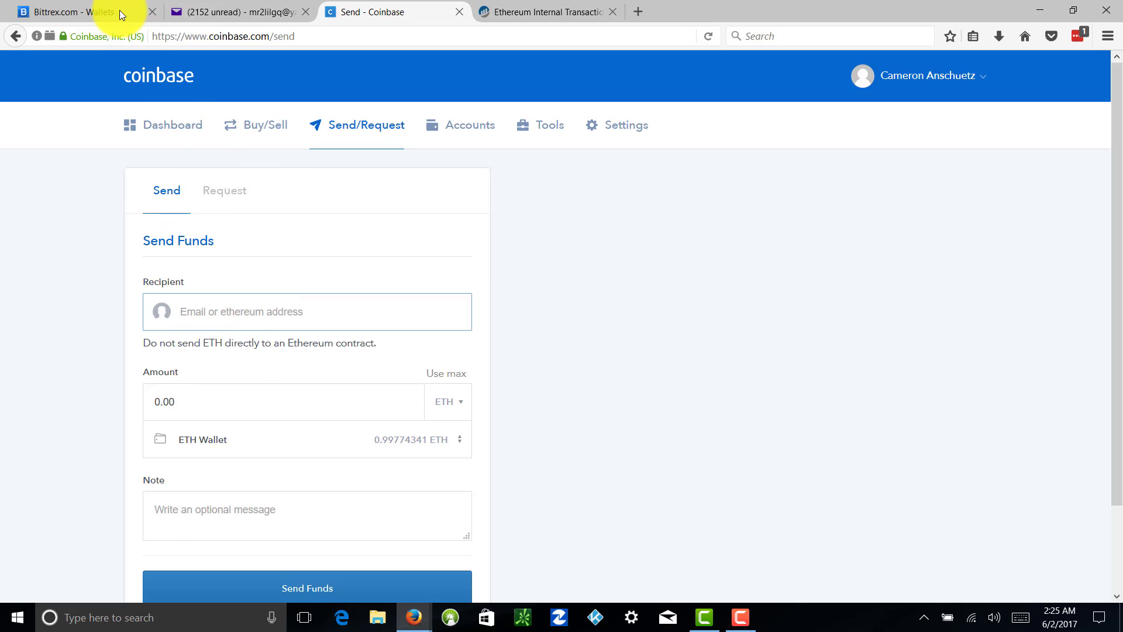
- In Bittrex Wallets, open the Ethereum deposit window and select the full hex deposit address
click(89, 16)
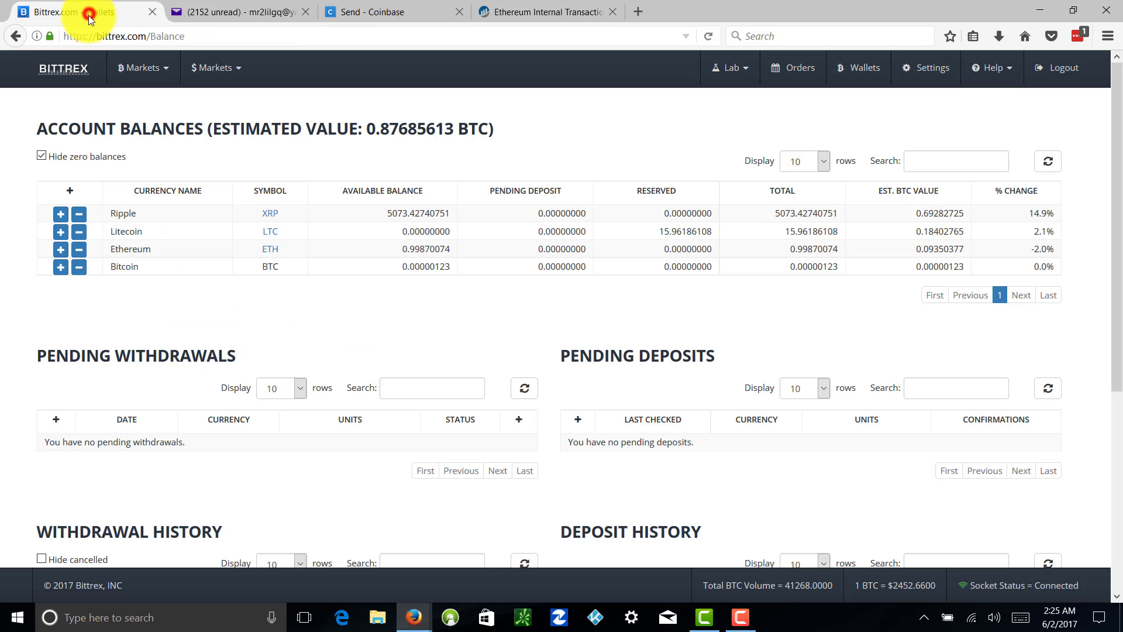
click(61, 250)
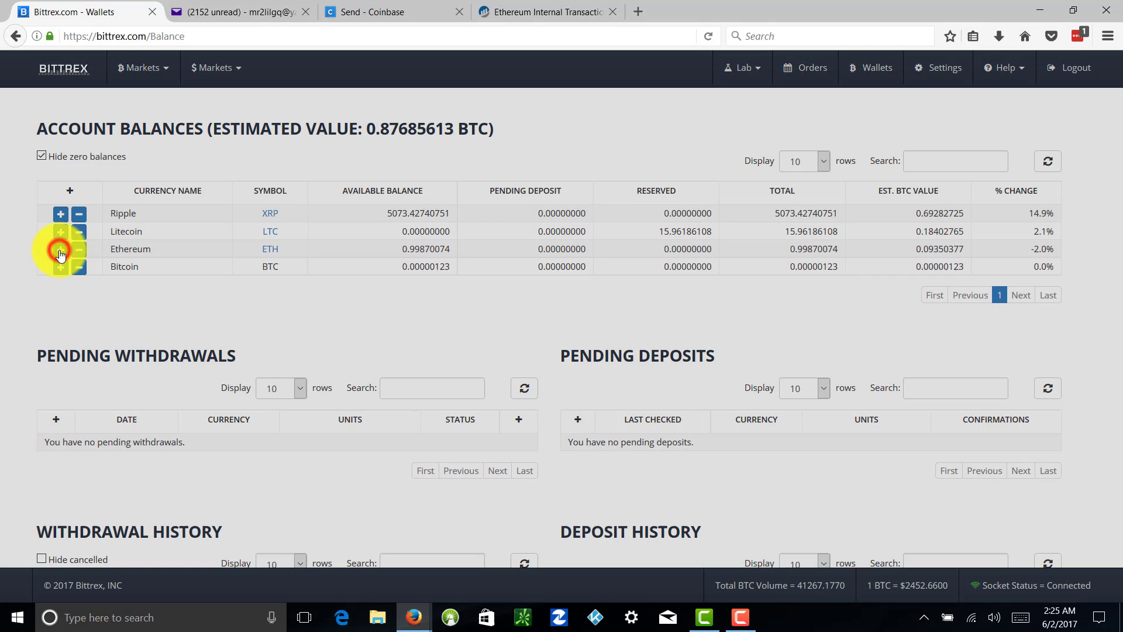
drag(516, 170, 713, 173)
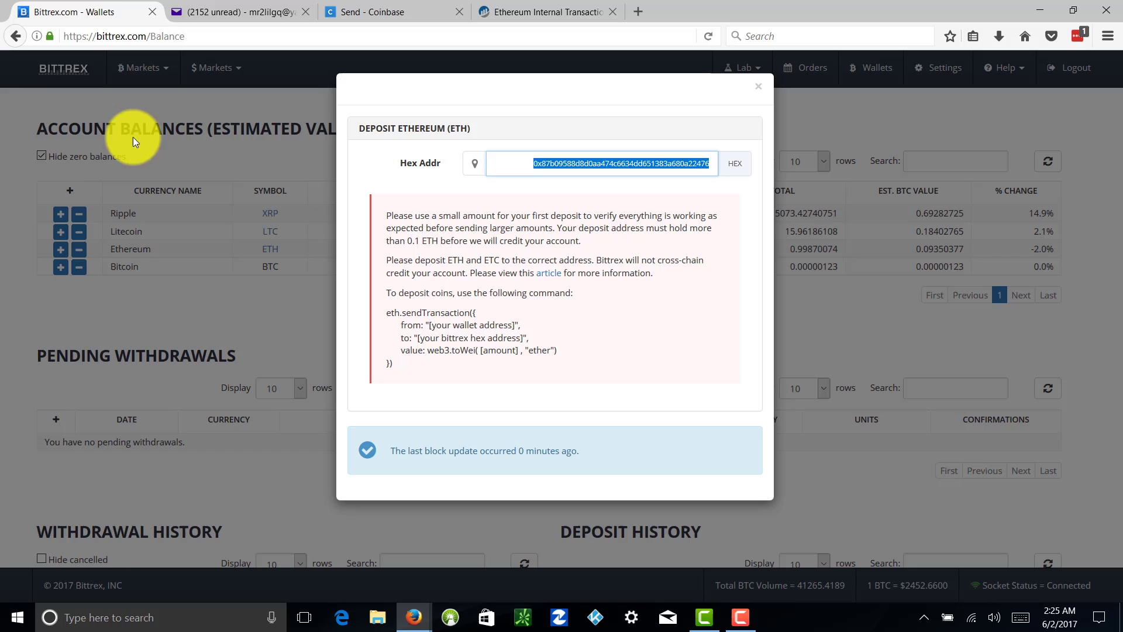
- Paste the Bittrex ETH deposit address into the Coinbase Recipient field
click(513, 11)
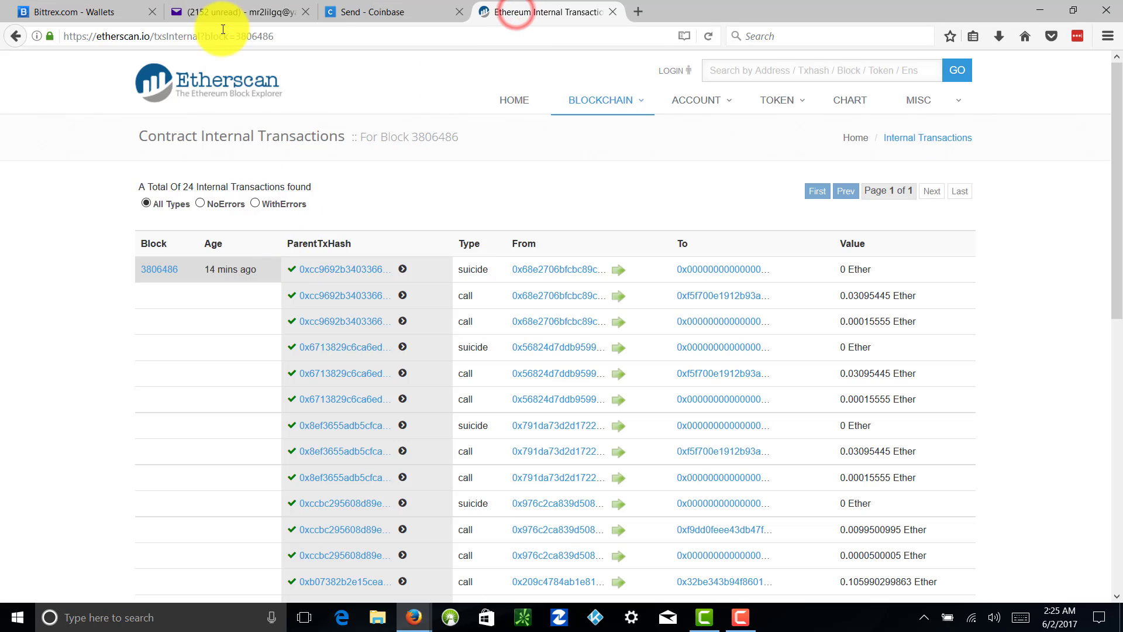
click(244, 13)
click(350, 13)
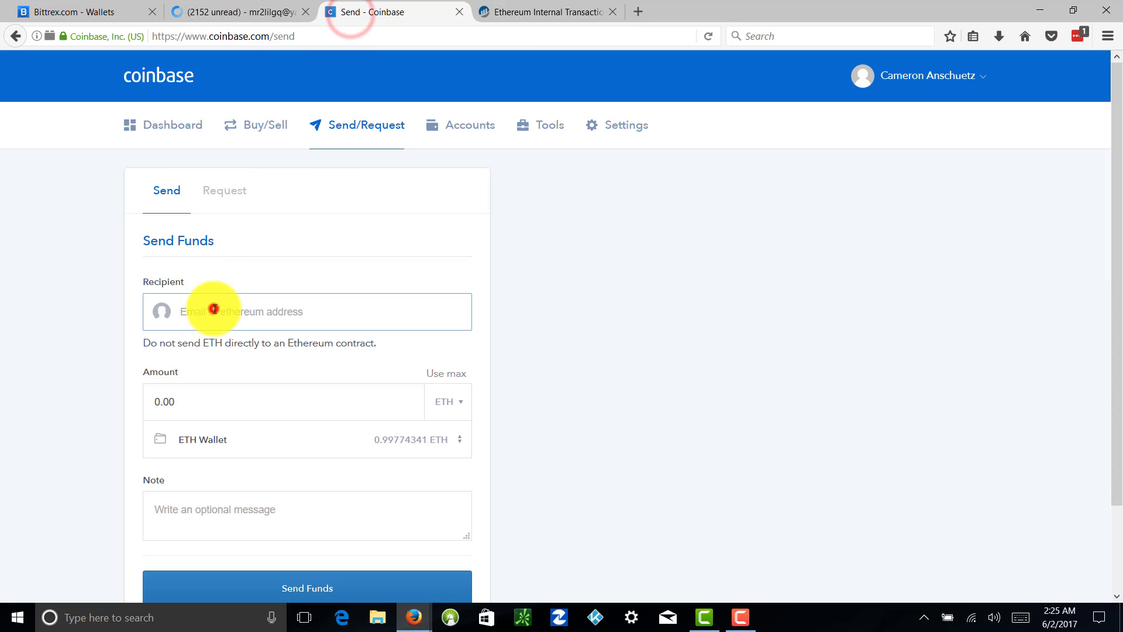
click(214, 309)
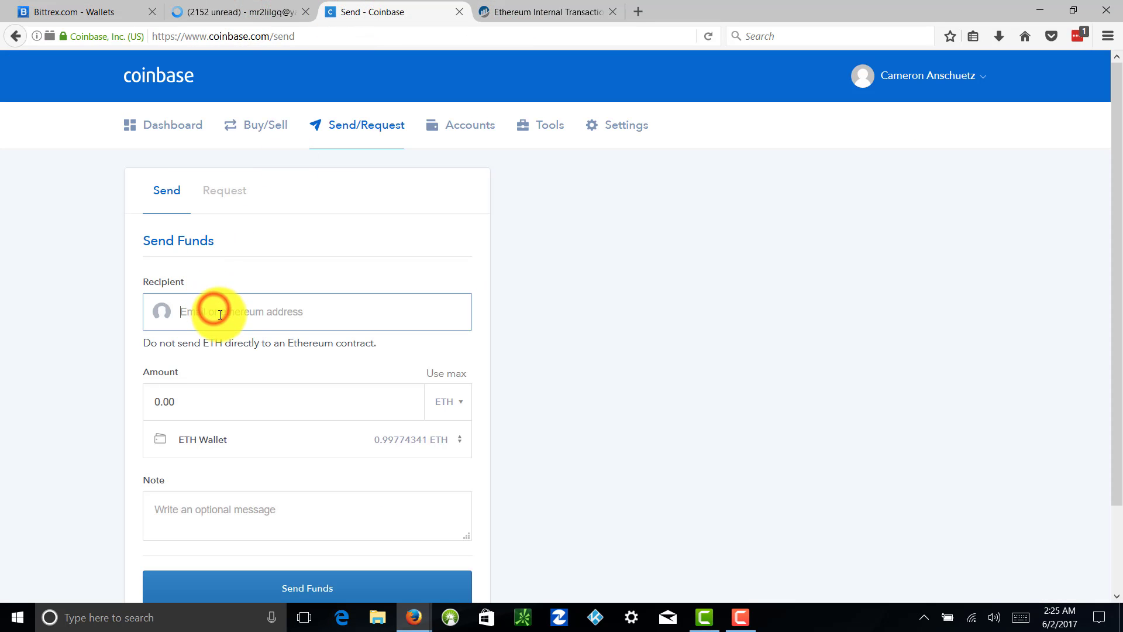
click(71, 424)
- Enter 0.50 ETH as the amount, giving a 0.500441 ETH total with the network fee
click(232, 387)
drag(203, 397, 121, 401)
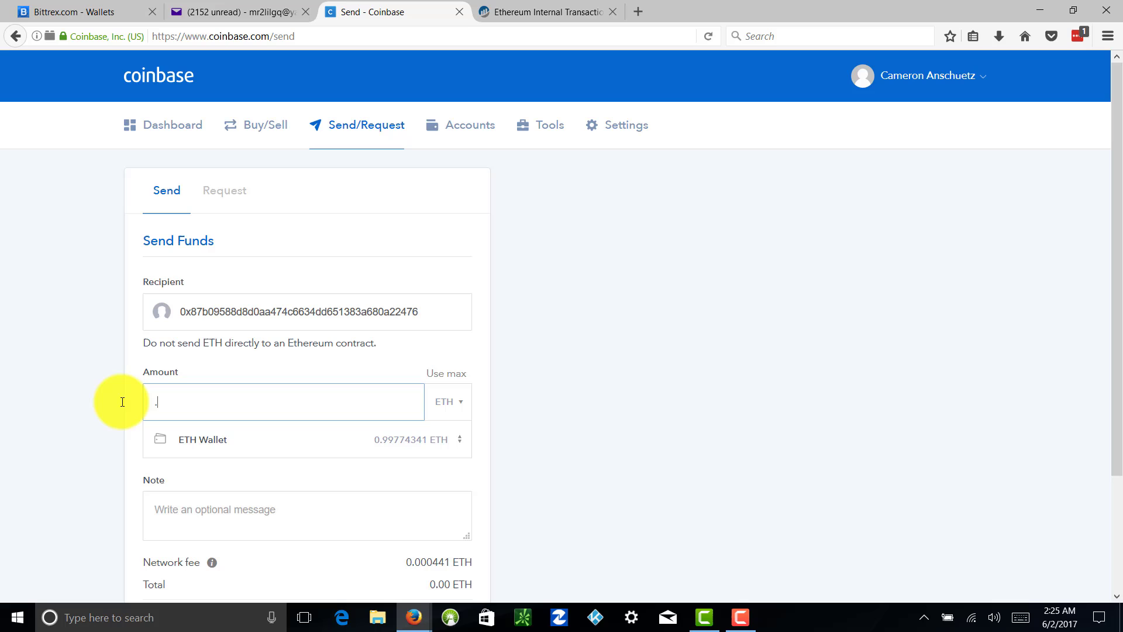
click(136, 391)
scroll(71, 431, down, 3)
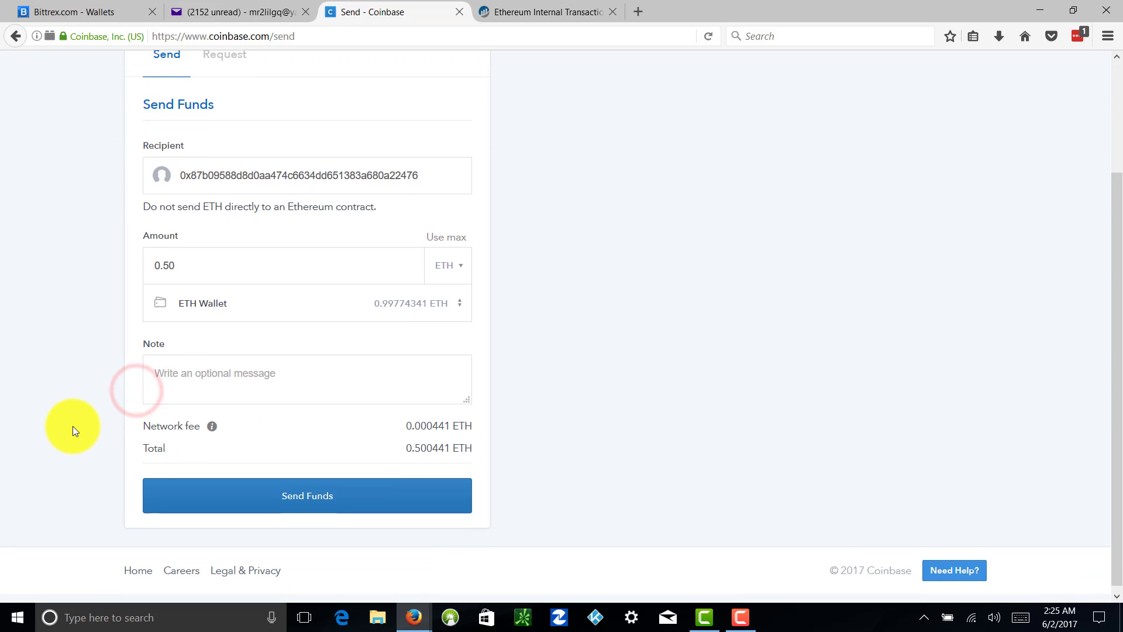
click(283, 371)
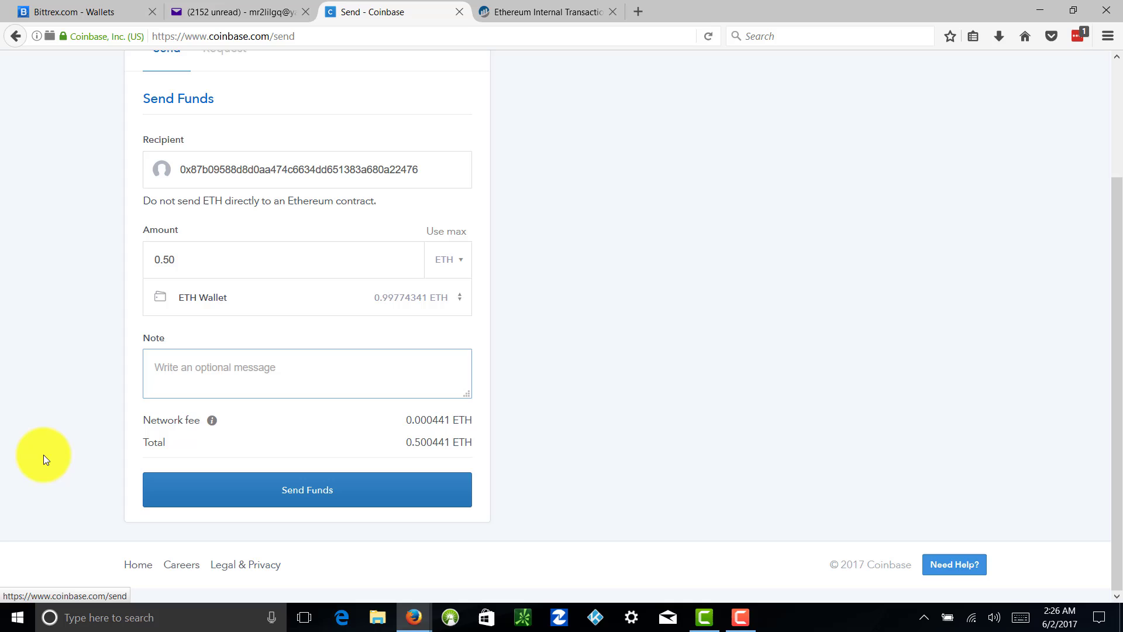
scroll(32, 363, up, 3)
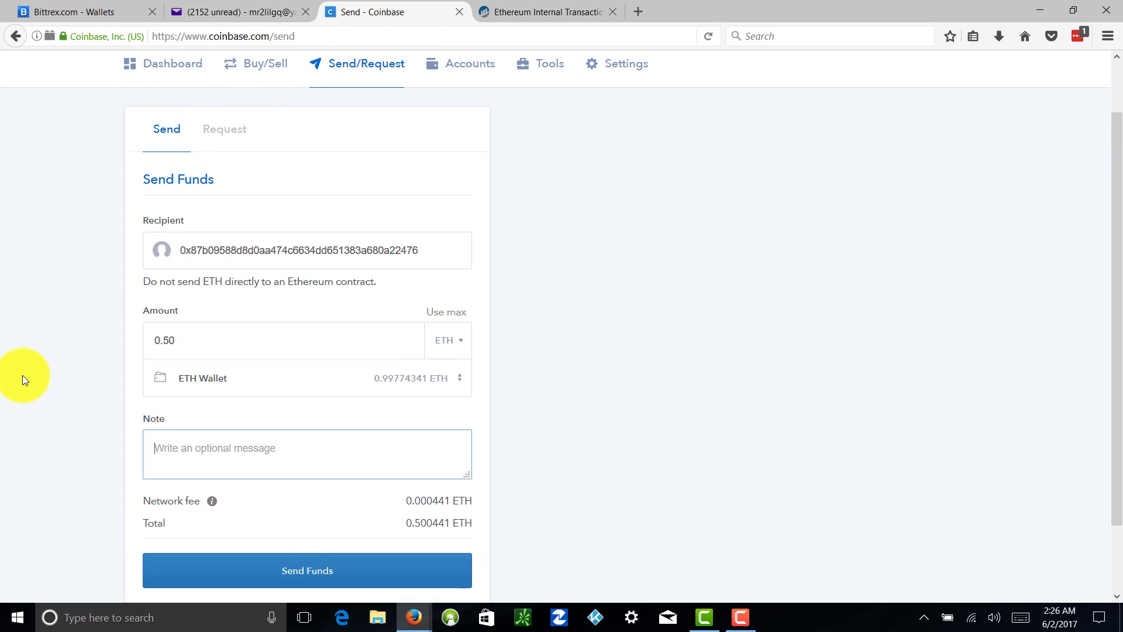
scroll(51, 259, down, 3)
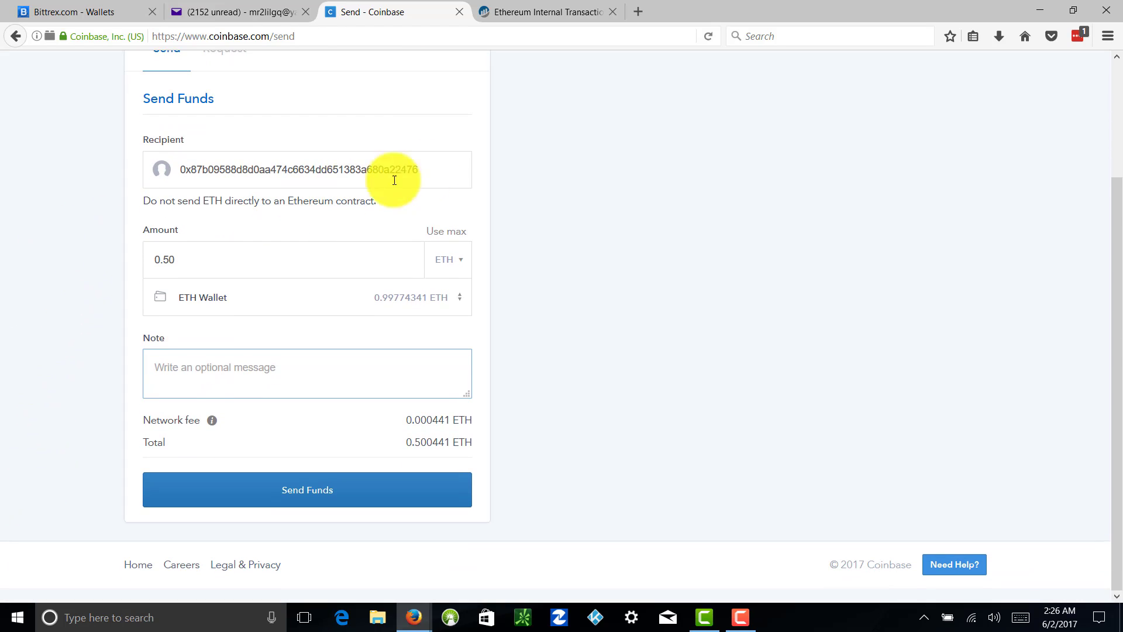
drag(438, 167, 156, 168)
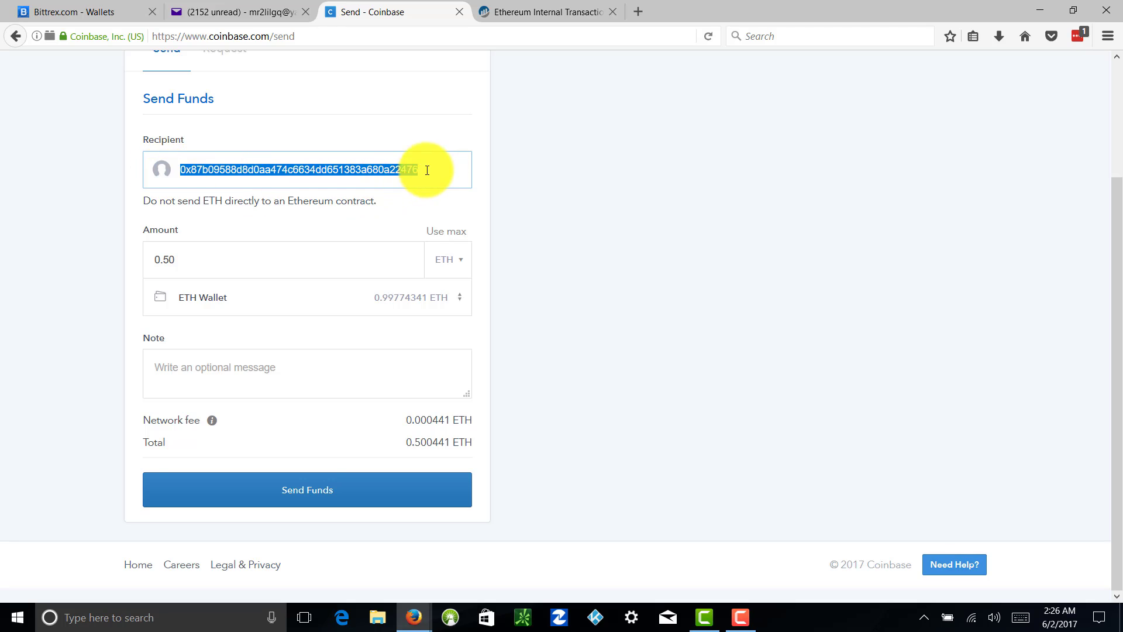
click(79, 280)
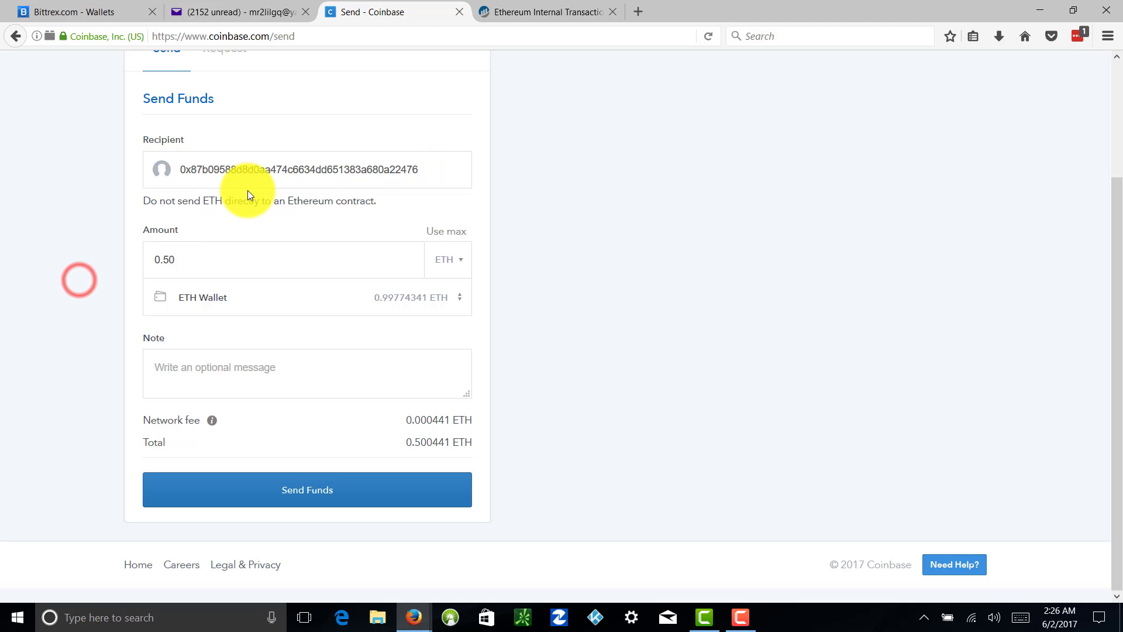
scroll(89, 321, up, 3)
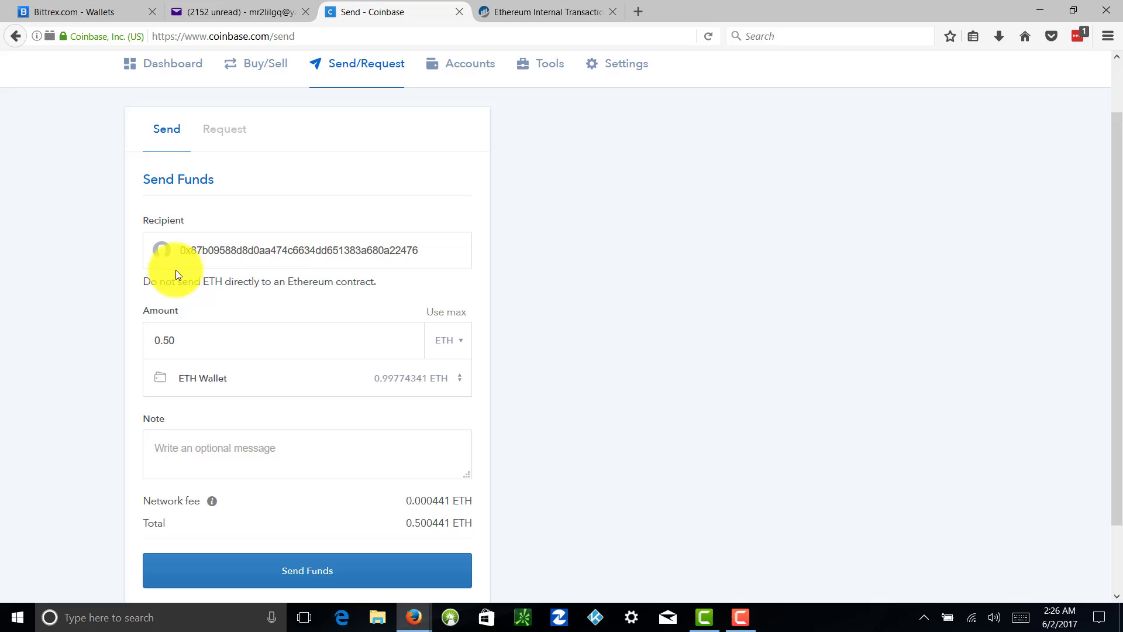
- Switch to Request Funds and view the BTC/ETH/LTC wallet list, leaving BTC Wallet selected
click(233, 135)
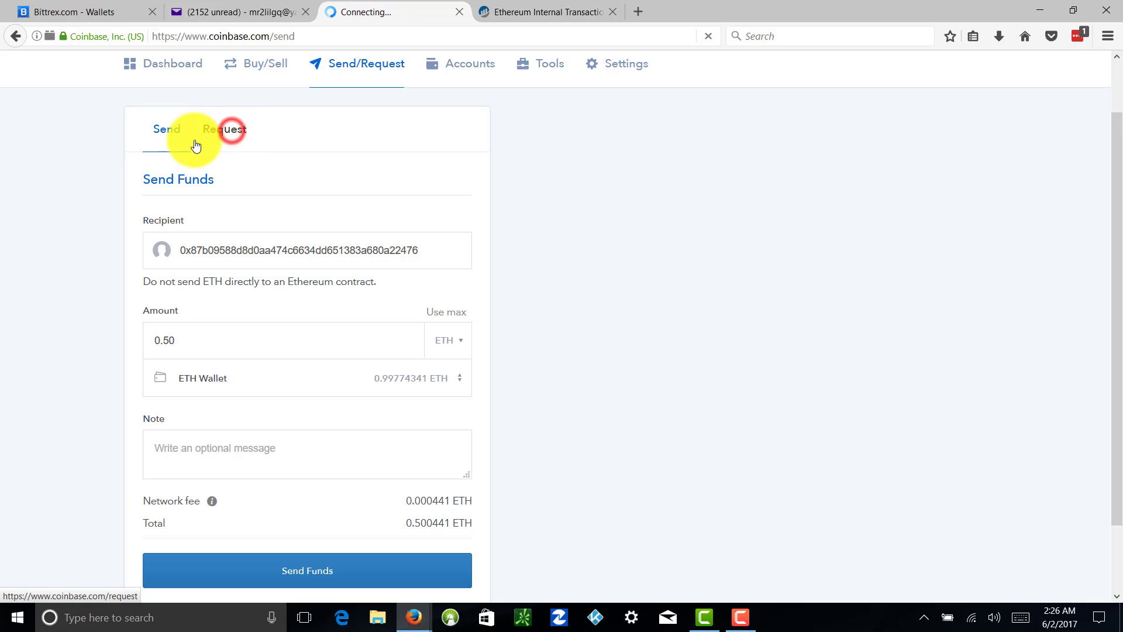
scroll(244, 287, down, 2)
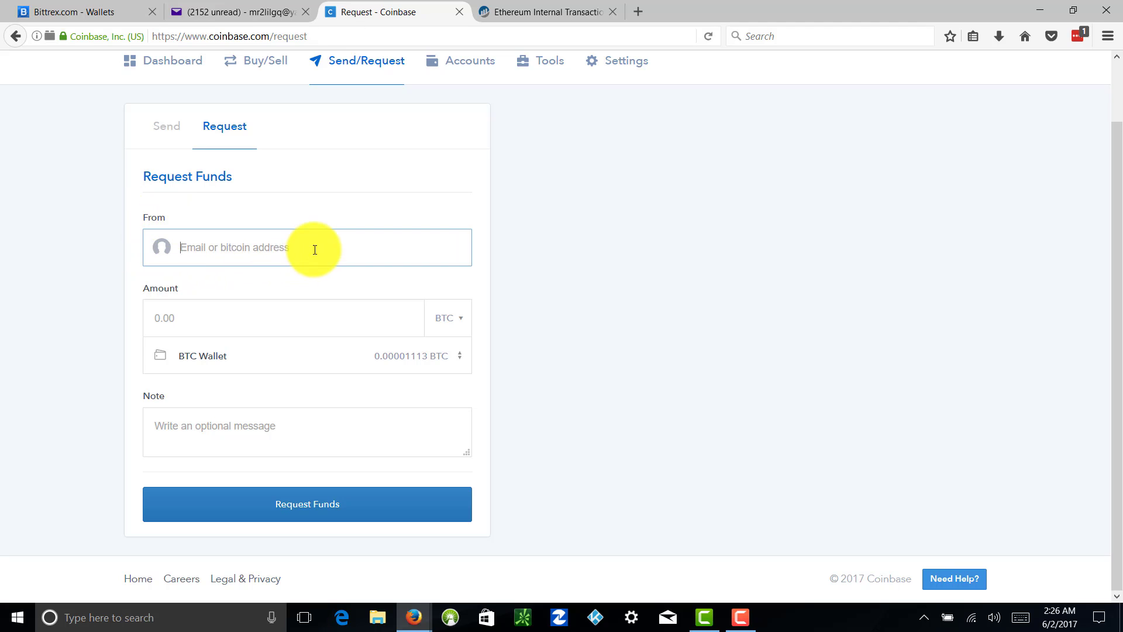
click(227, 316)
click(257, 354)
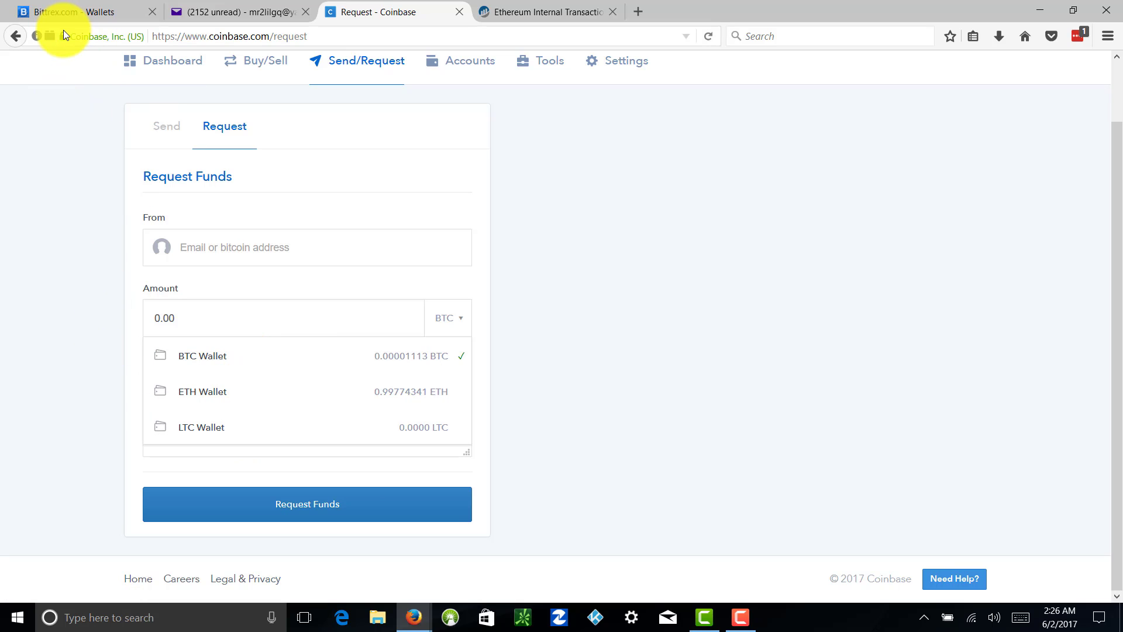
click(85, 404)
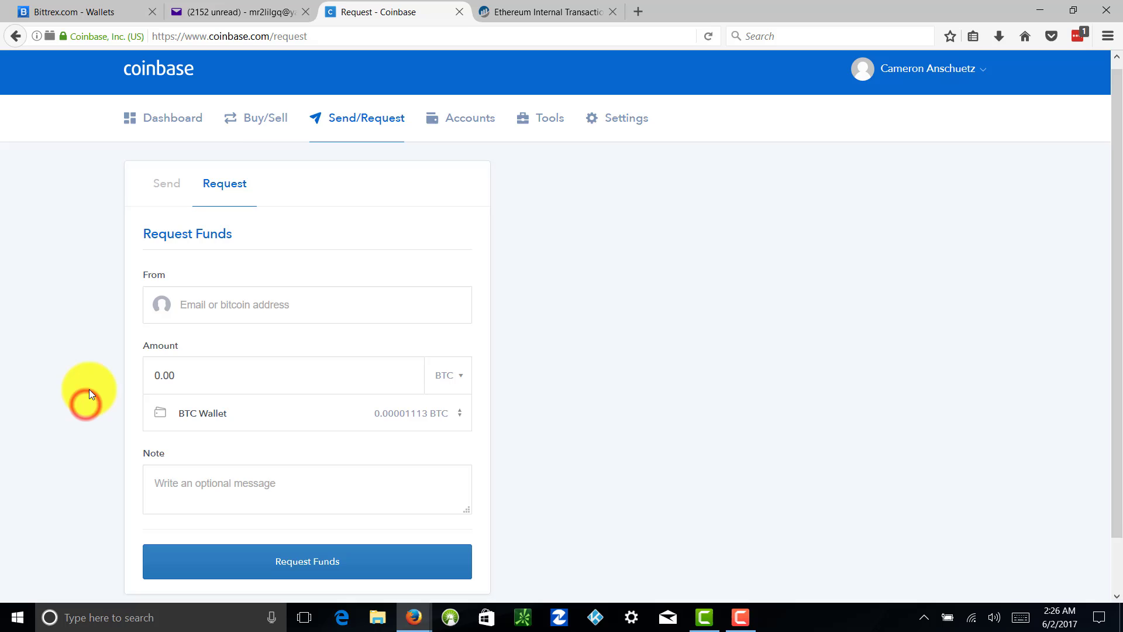
- Open the Sell tab of Buy/Sell and sell from the ETH Wallet (0.99774341 ETH)
click(248, 133)
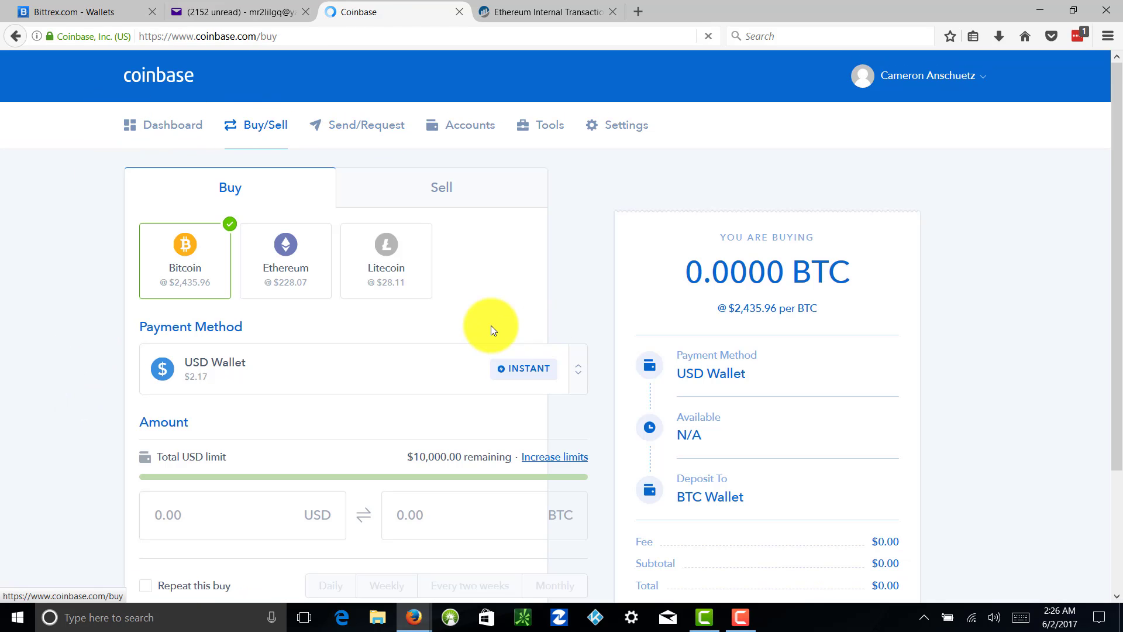
scroll(458, 317, down, 2)
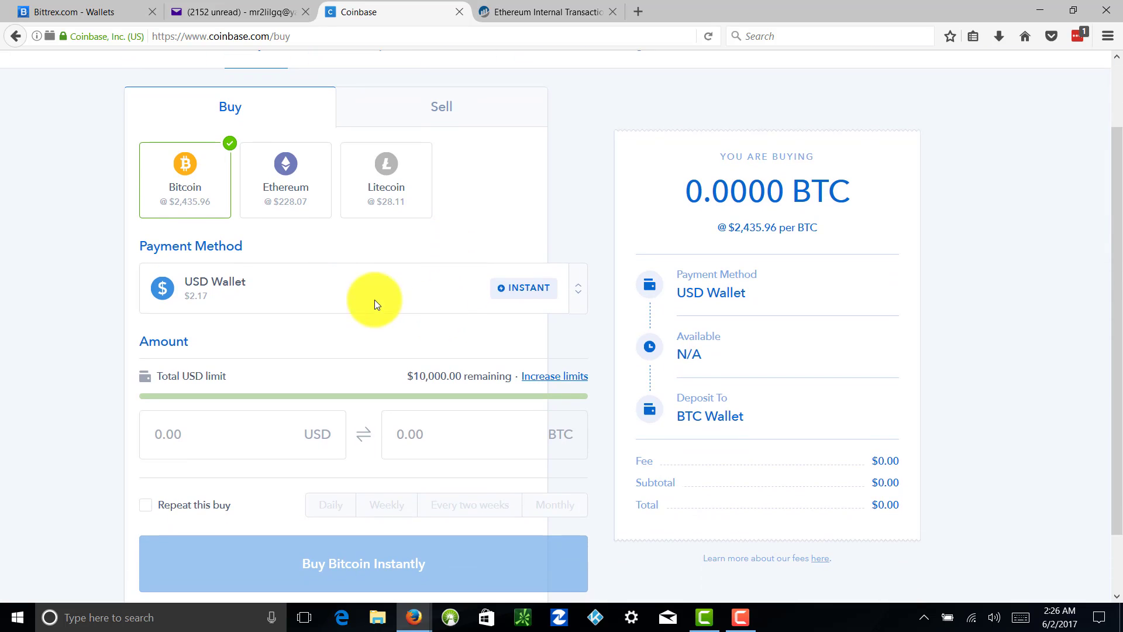
scroll(328, 317, up, 2)
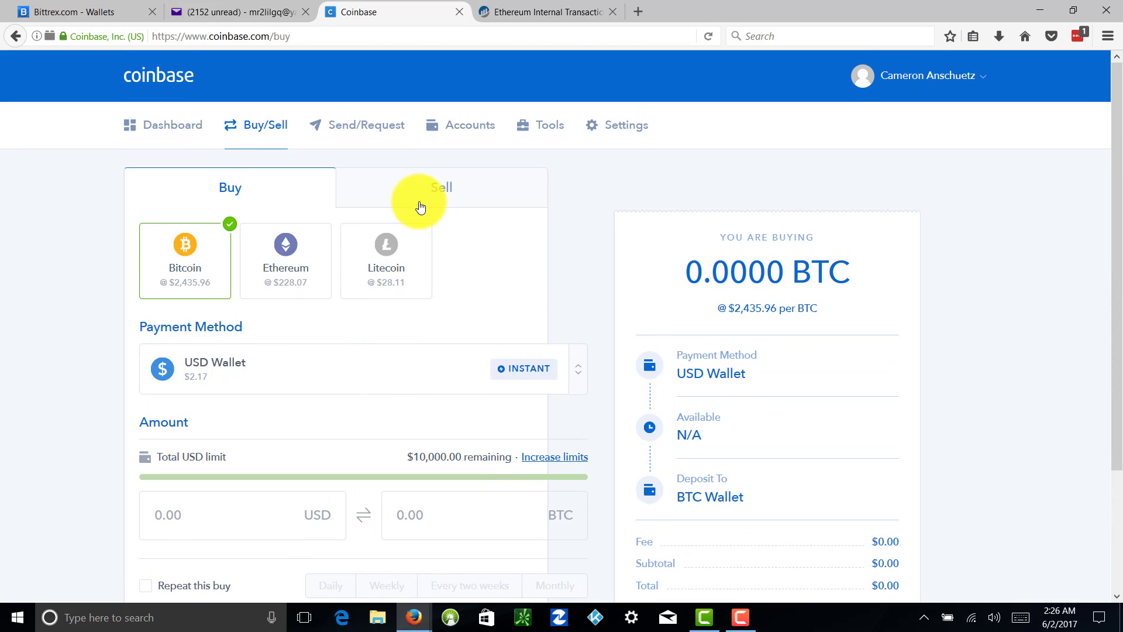
click(454, 194)
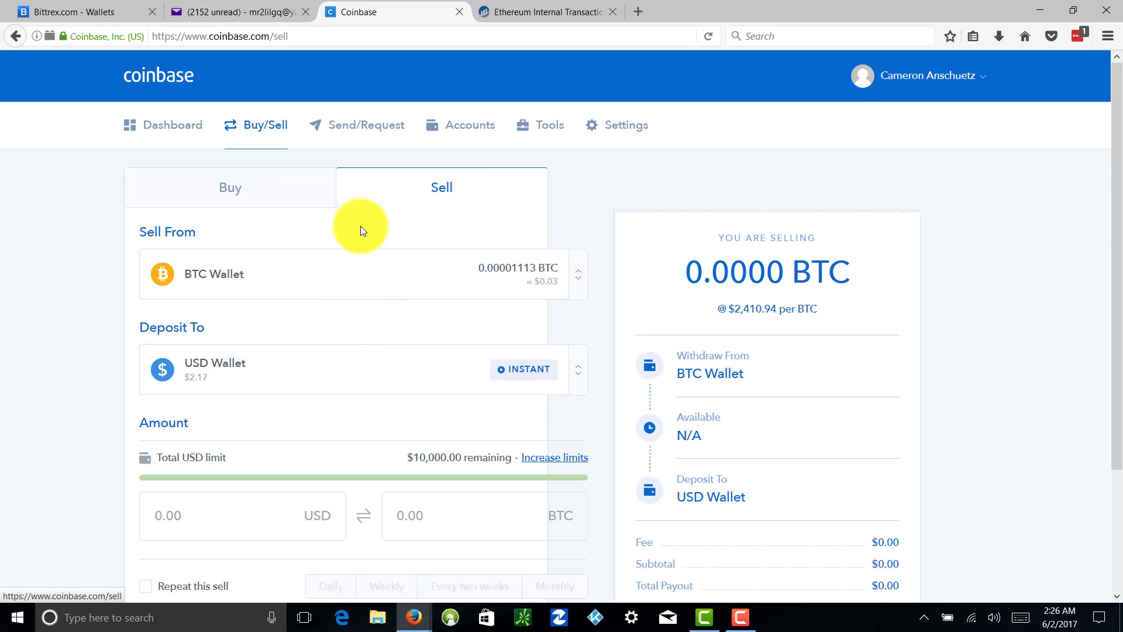
click(419, 290)
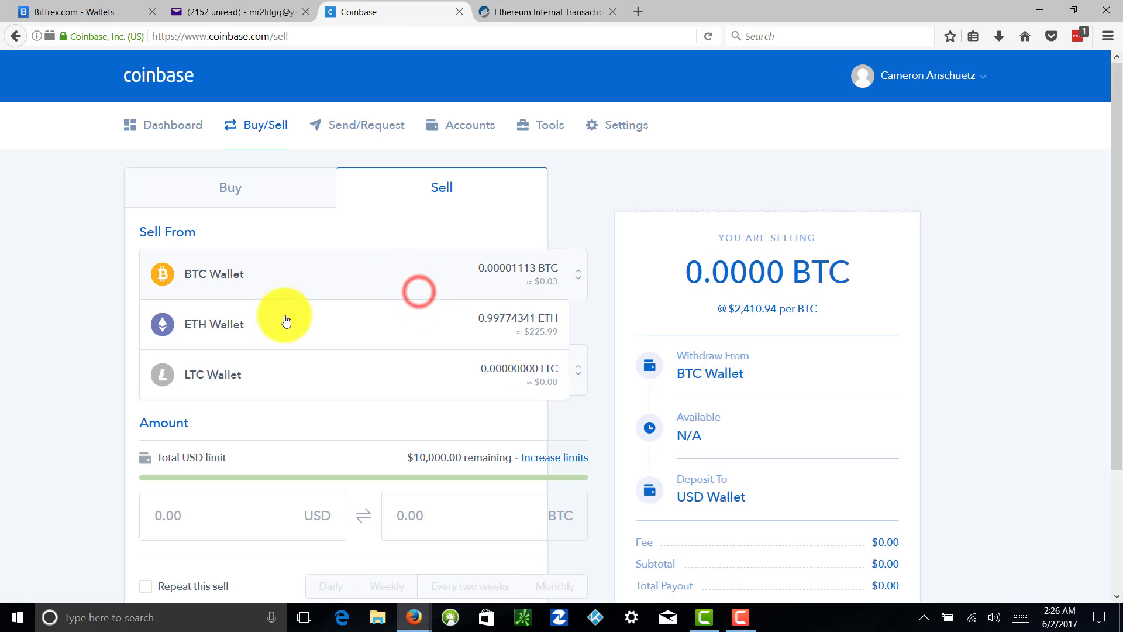
click(323, 323)
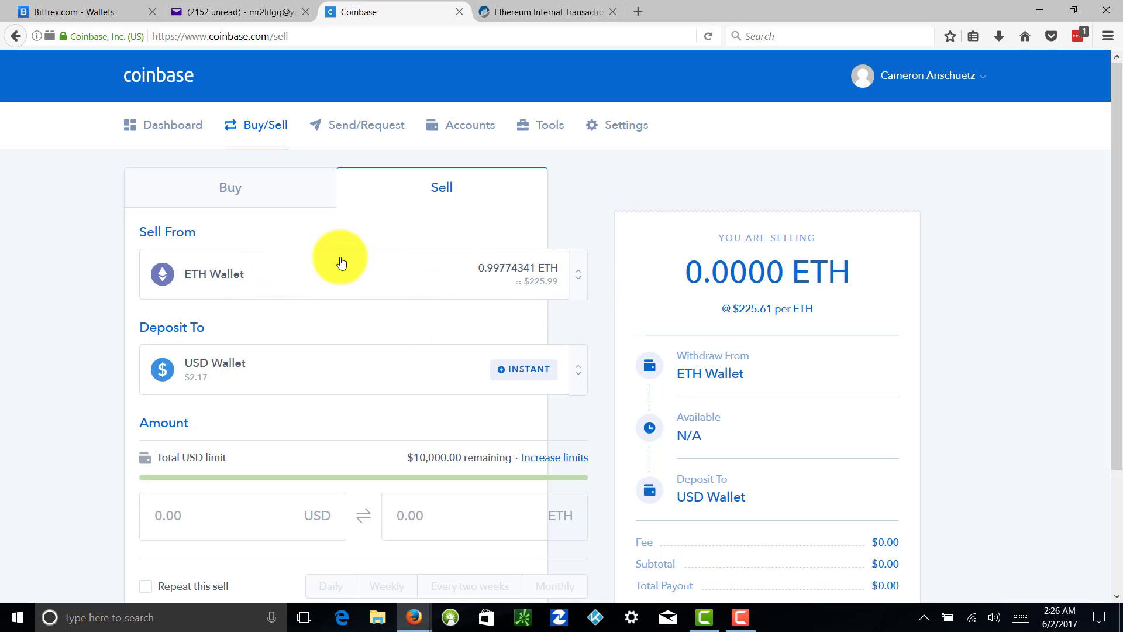
click(442, 269)
drag(498, 269, 559, 290)
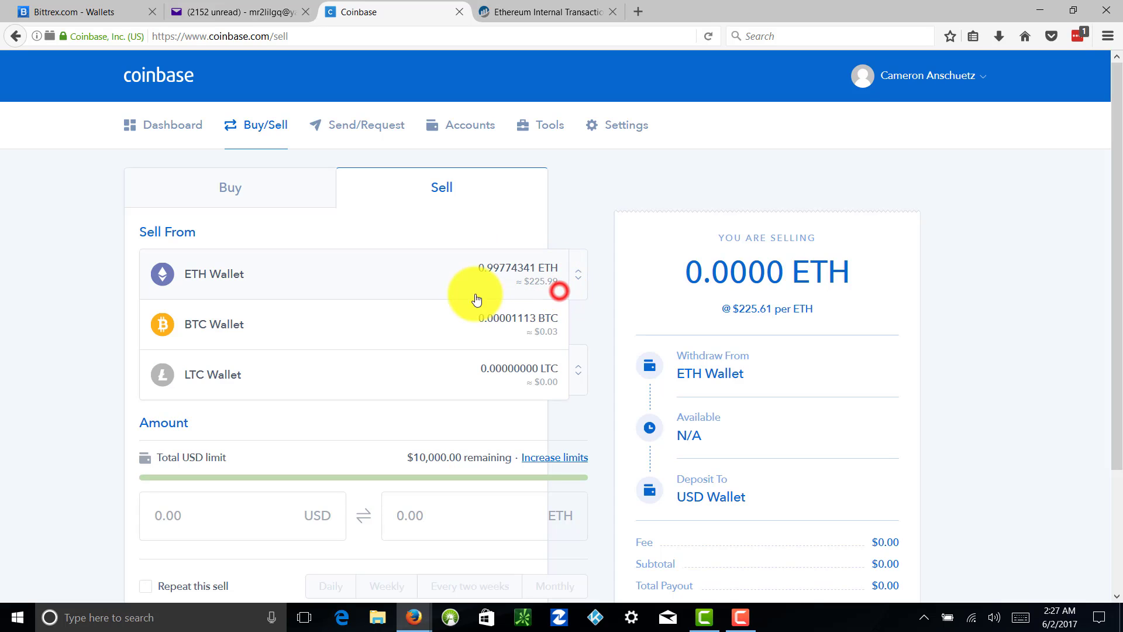
click(378, 283)
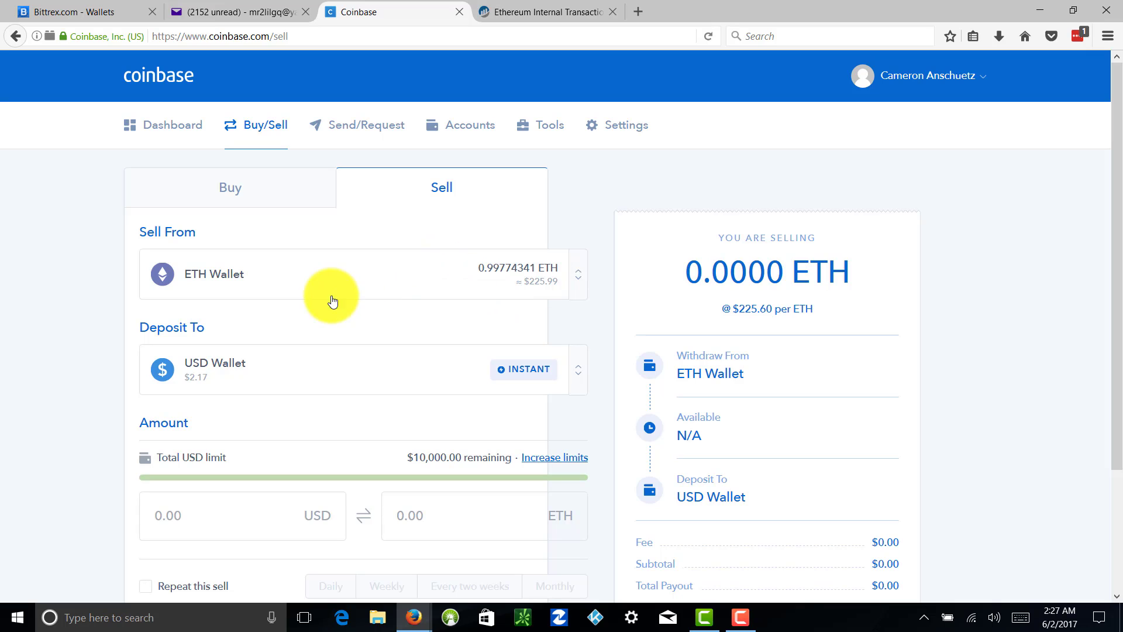
- View the available Deposit To destinations, including Wells Fargo, keeping the USD Wallet
click(303, 374)
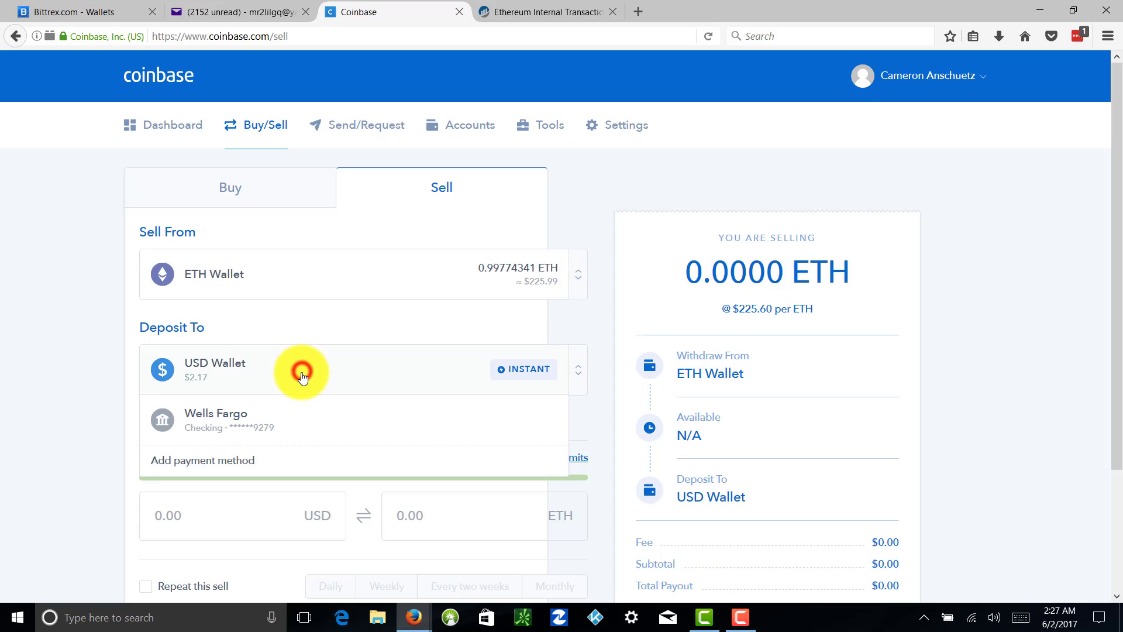
click(332, 371)
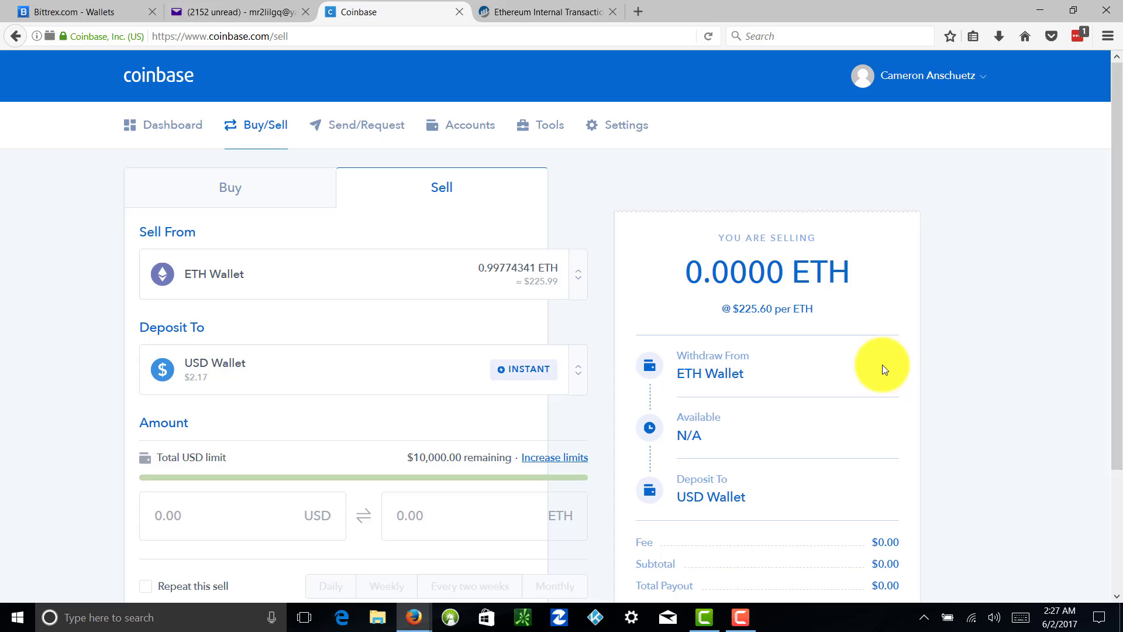
click(320, 374)
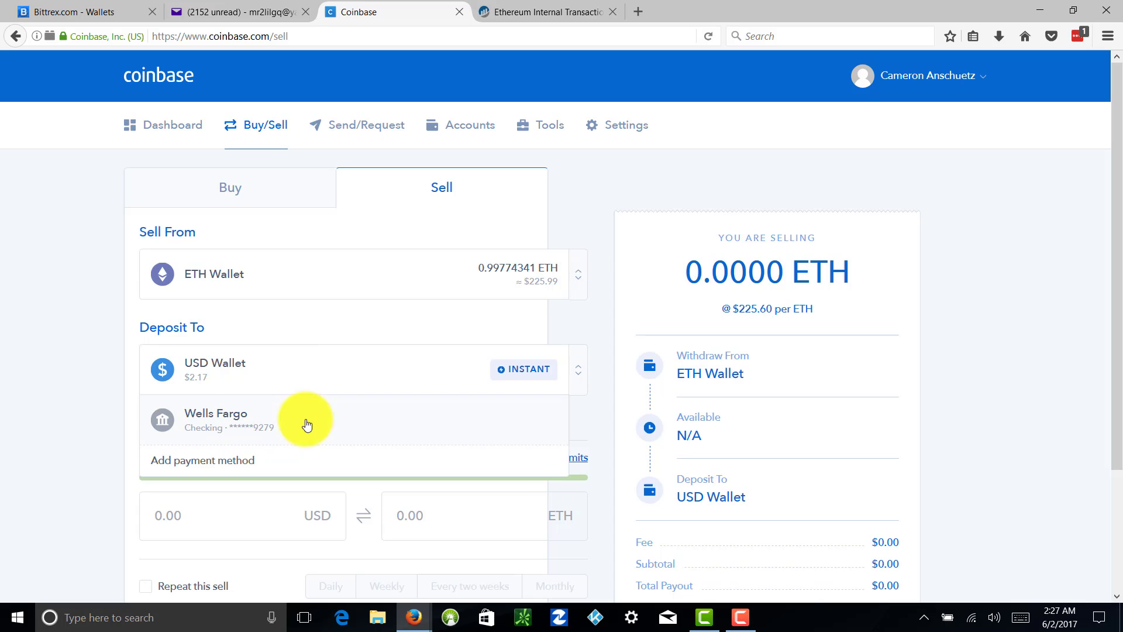
- Look over the Add payment method page, then go back to the Sell form
click(213, 465)
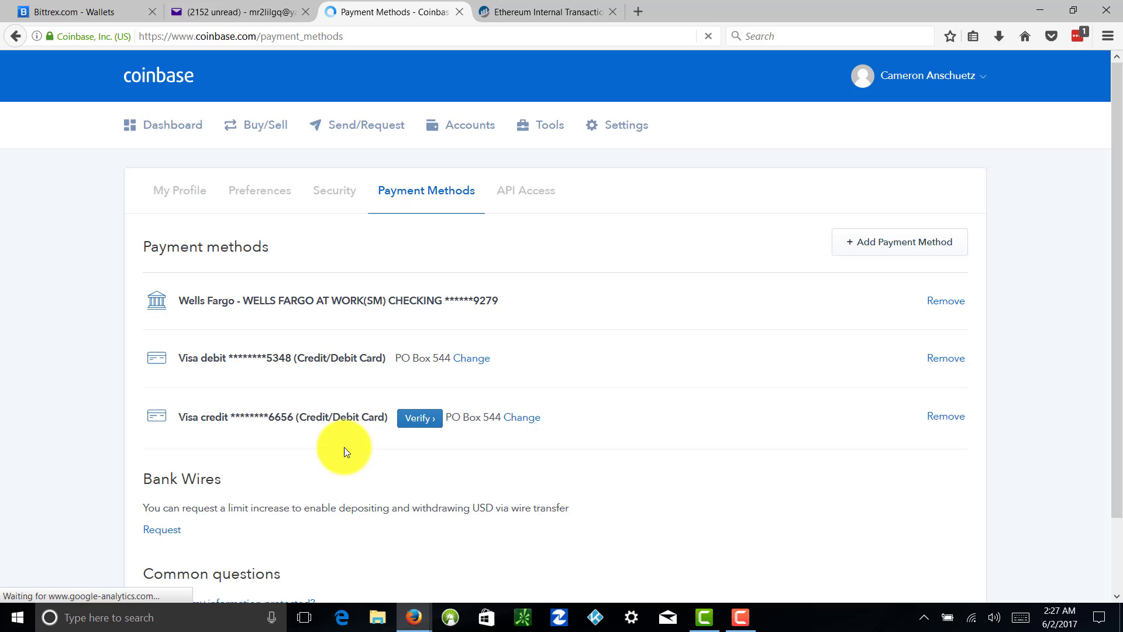
scroll(313, 447, down, 2)
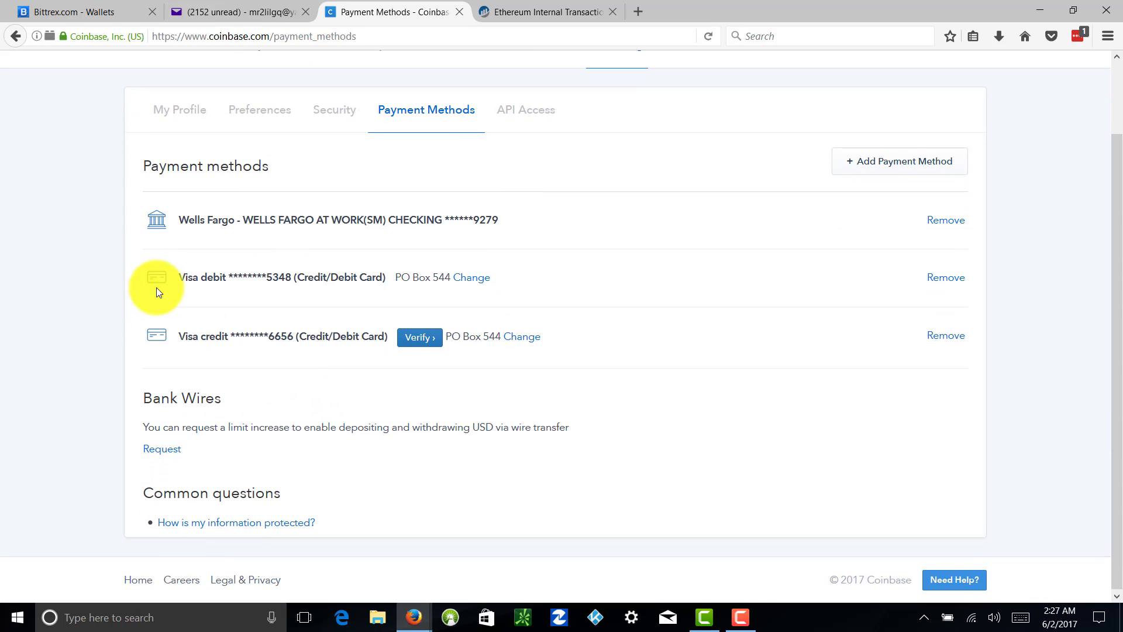
scroll(261, 425, up, 2)
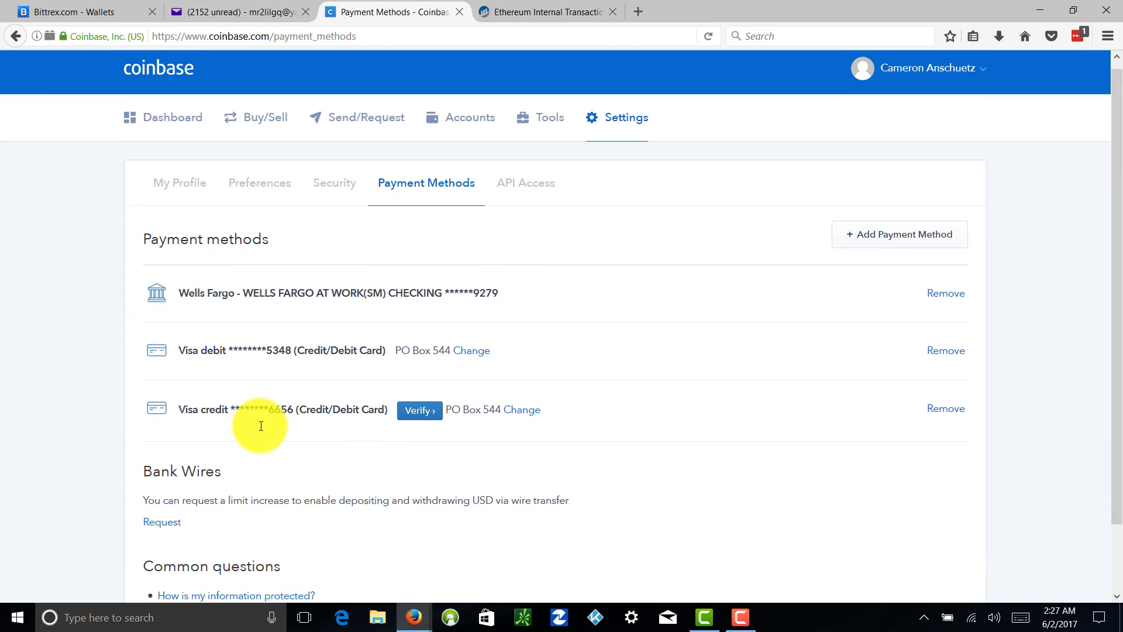
click(16, 38)
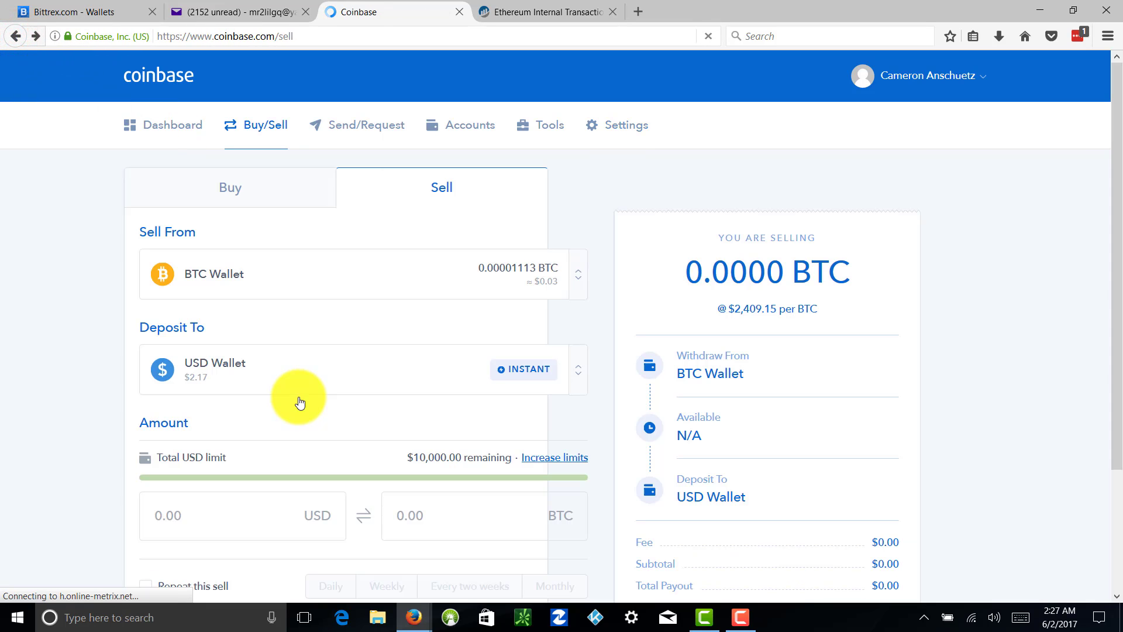
- Set Deposit To to the Wells Fargo checking account and select the USD amount field
click(315, 367)
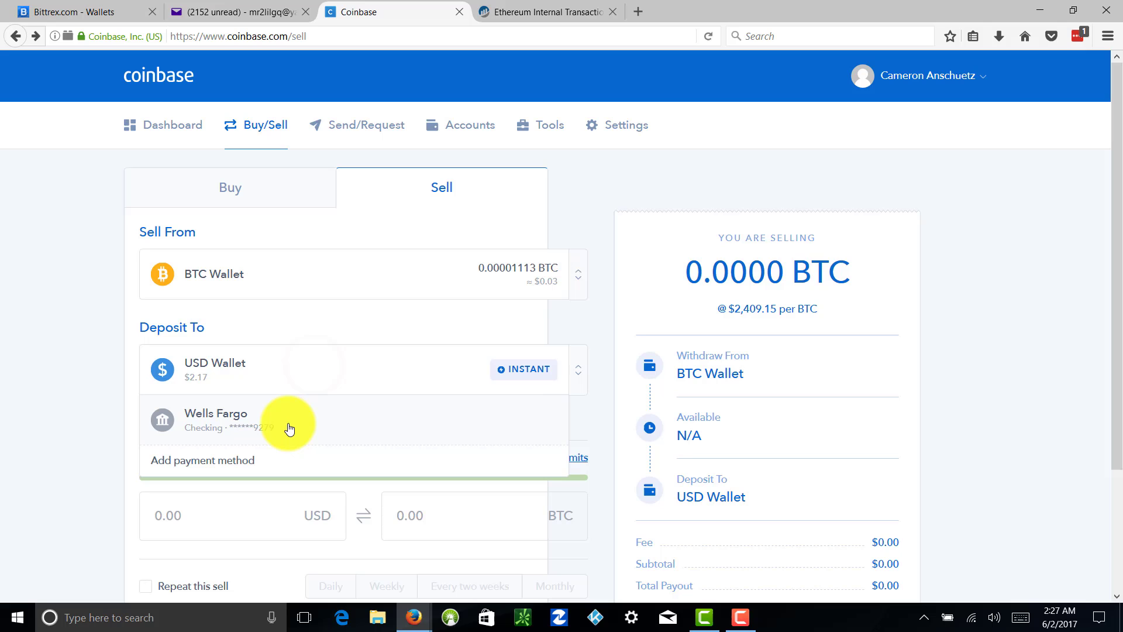
click(290, 428)
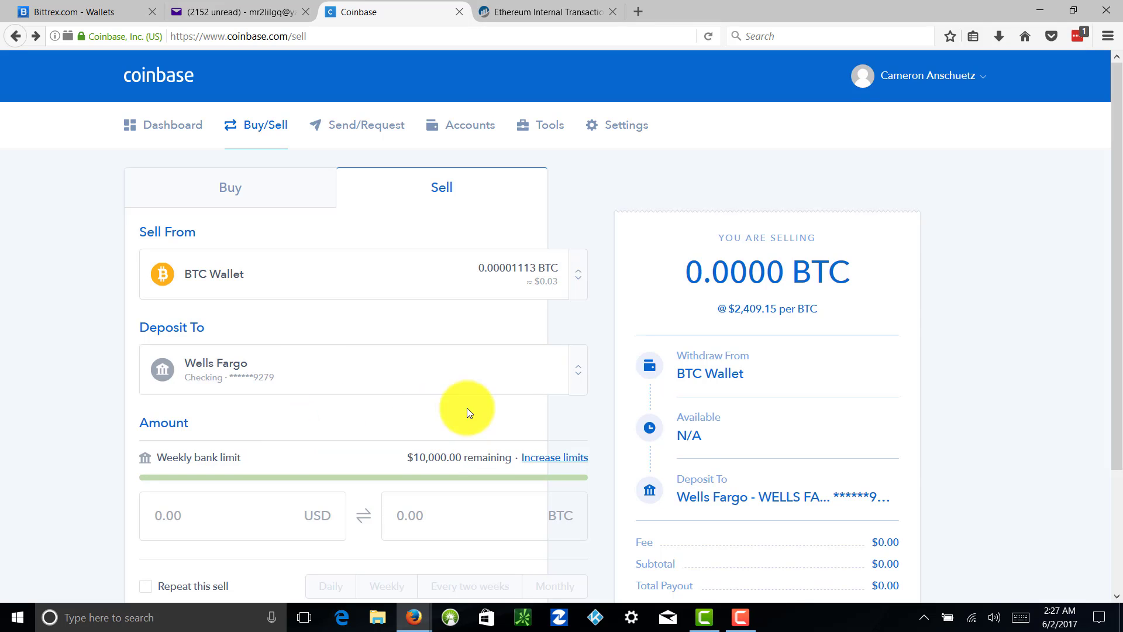
scroll(467, 412, down, 3)
click(604, 413)
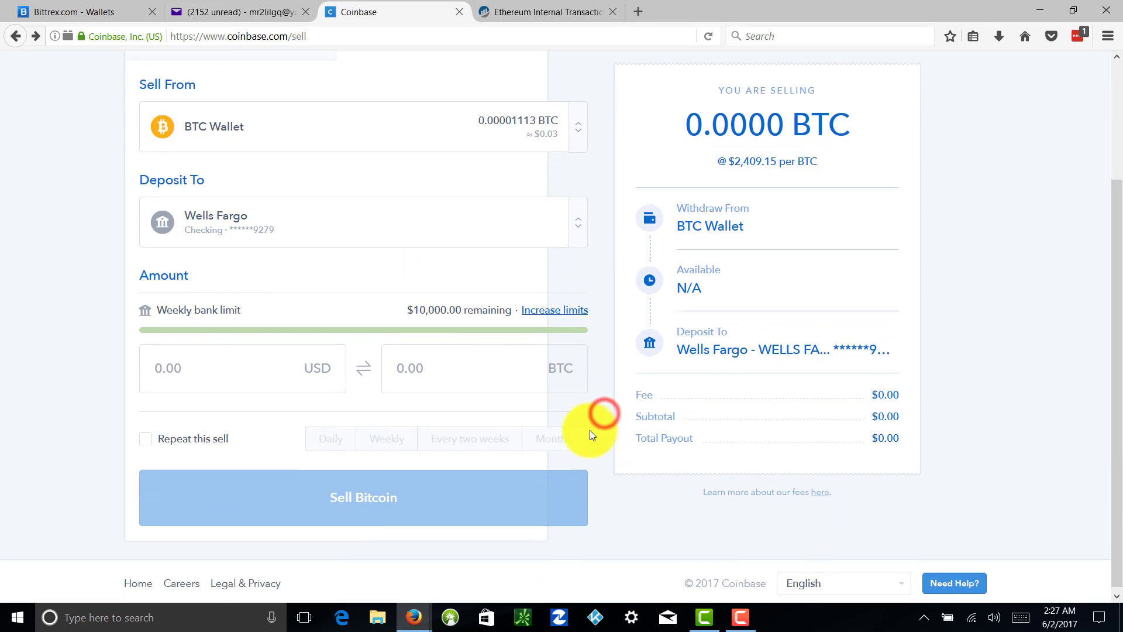
scroll(273, 381, up, 3)
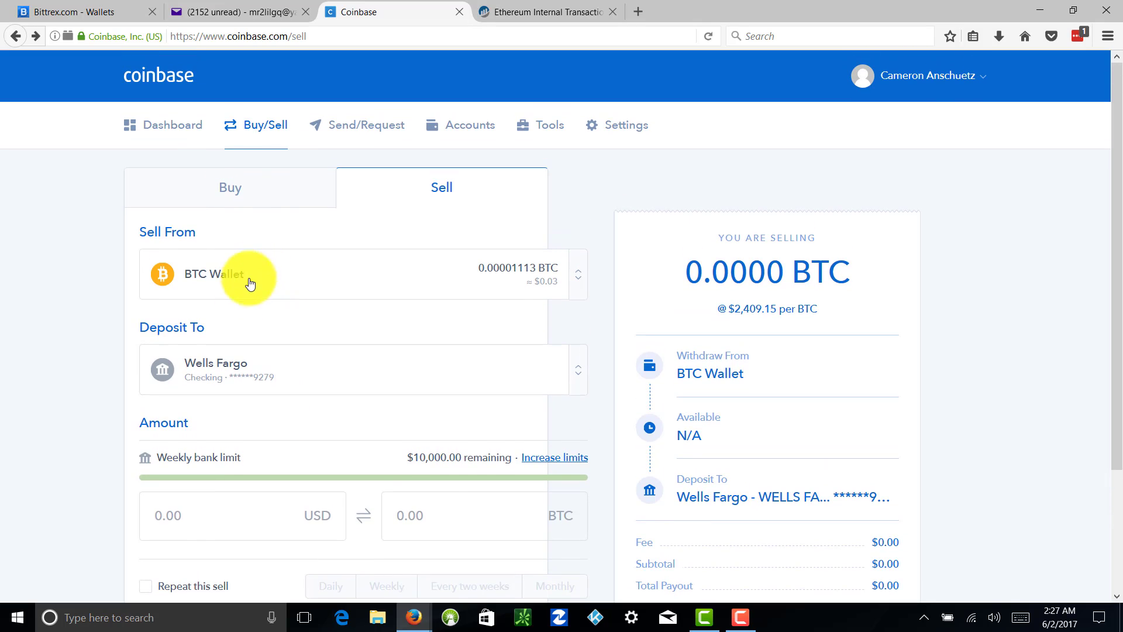
scroll(275, 374, down, 2)
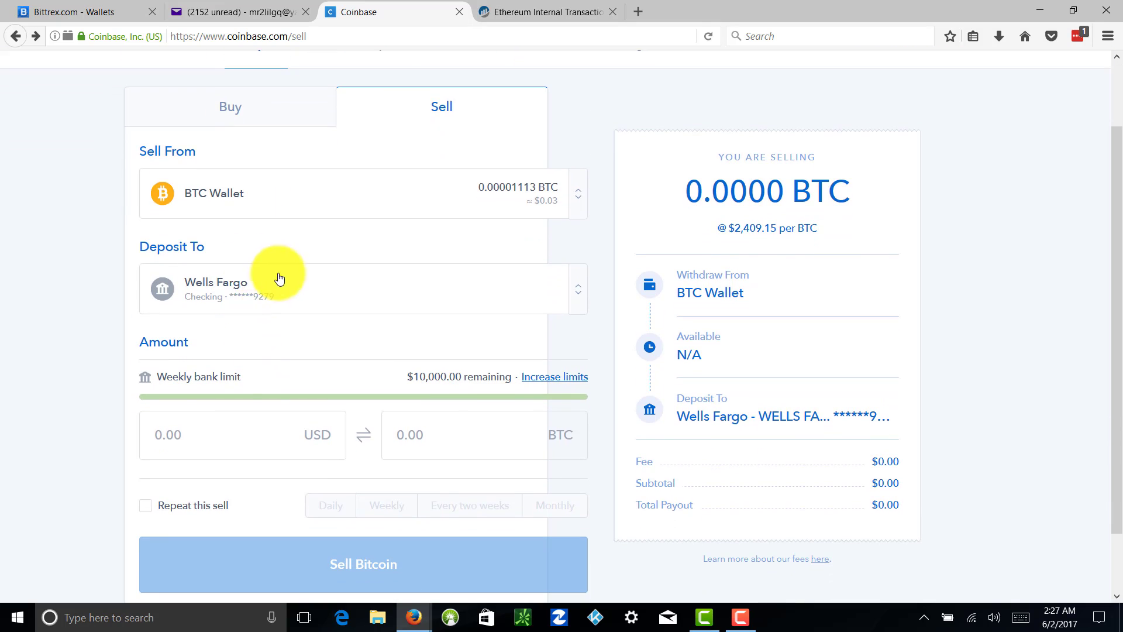
scroll(275, 315, down, 2)
click(224, 361)
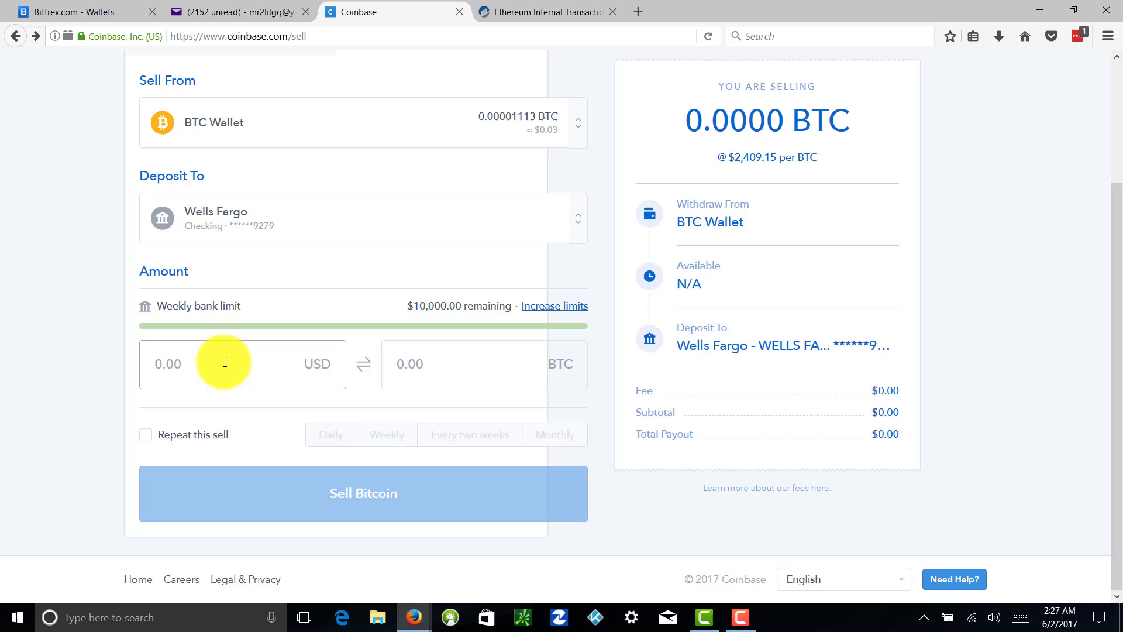
scroll(234, 363, up, 4)
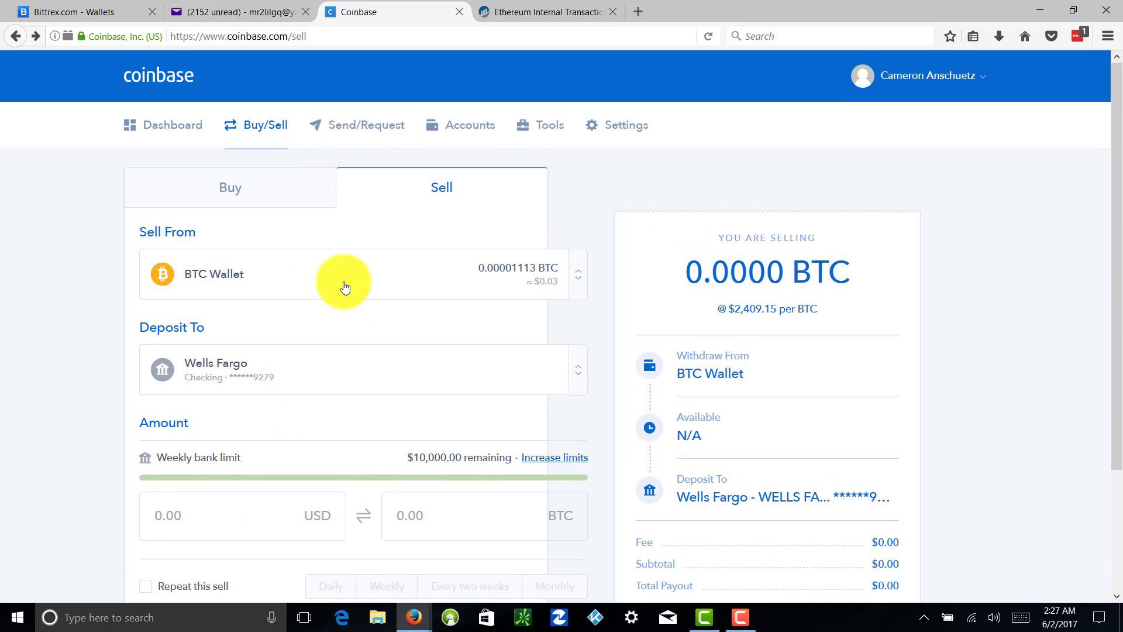
- Change the sell-from wallet from BTC Wallet to ETH Wallet
click(343, 283)
click(288, 325)
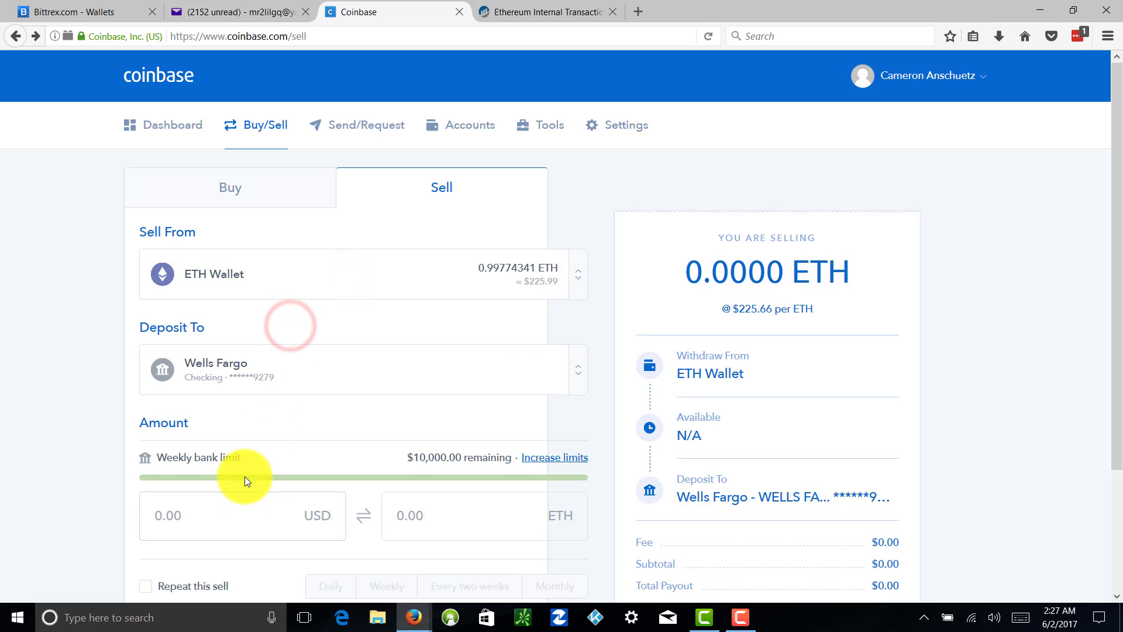
scroll(264, 462, down, 2)
click(306, 427)
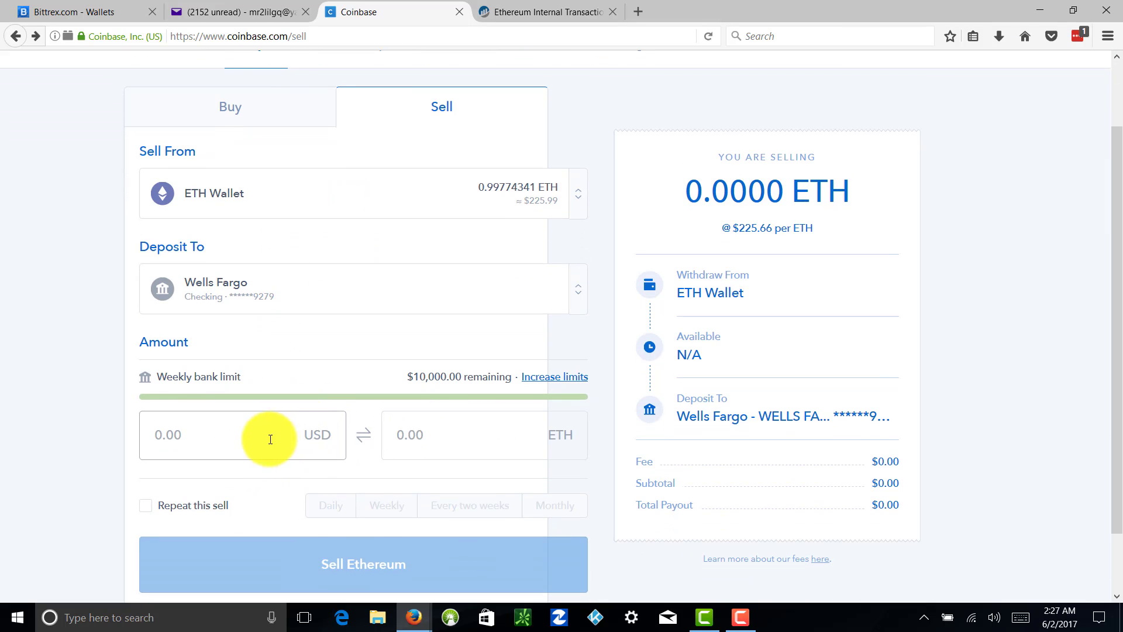
click(218, 437)
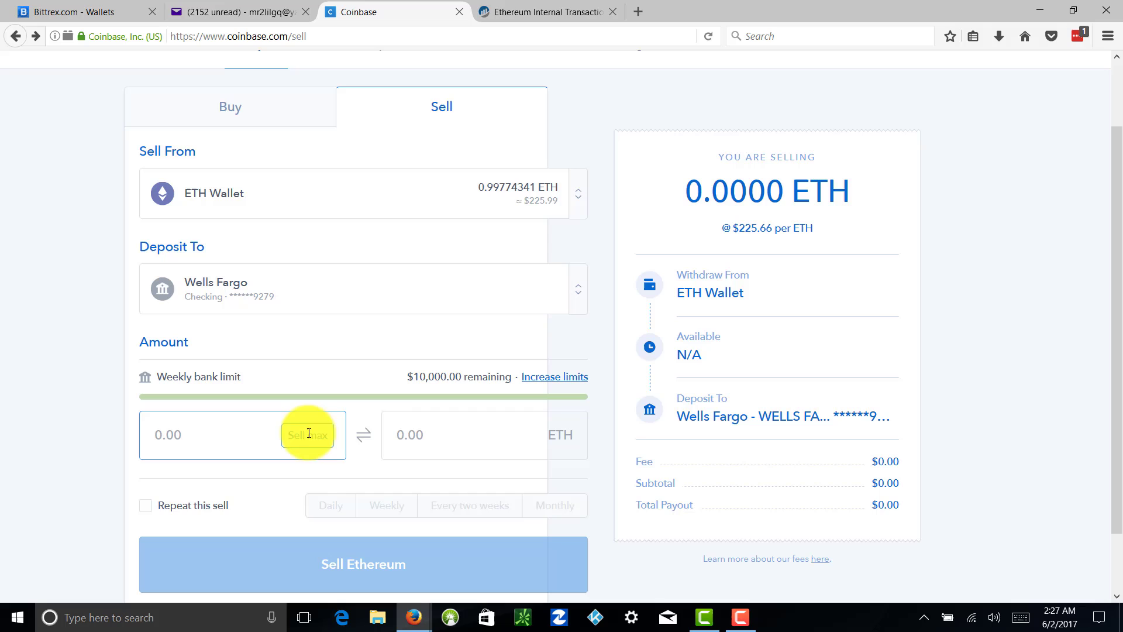
- Switch the amount to ETH, enter 0.99774341 ETH, and review the $221.80 payout summary
click(435, 432)
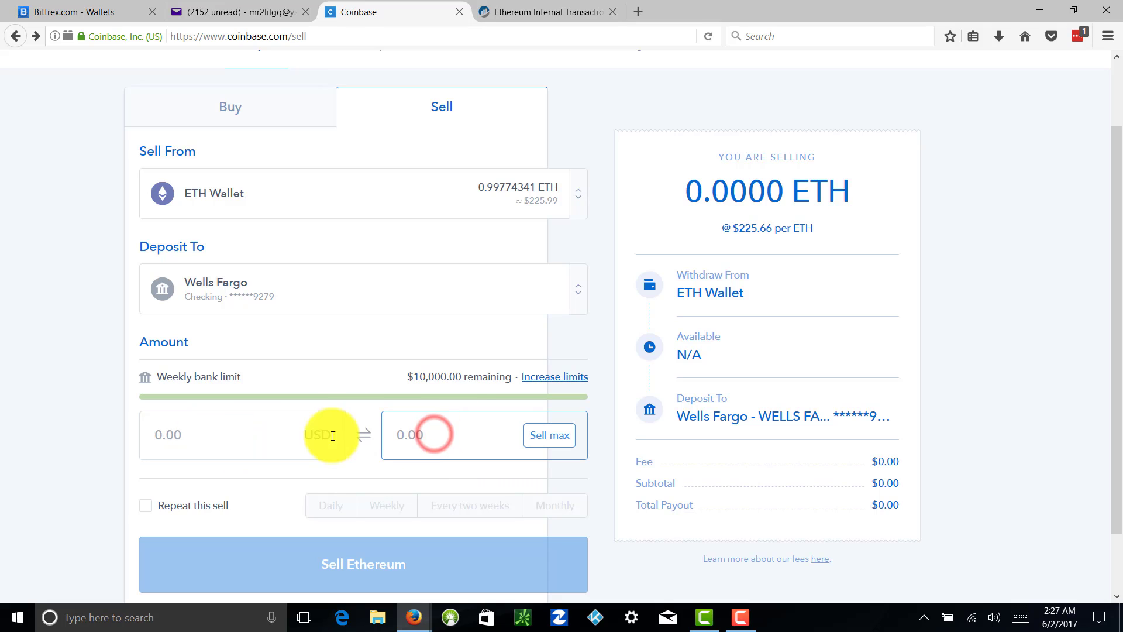
click(215, 434)
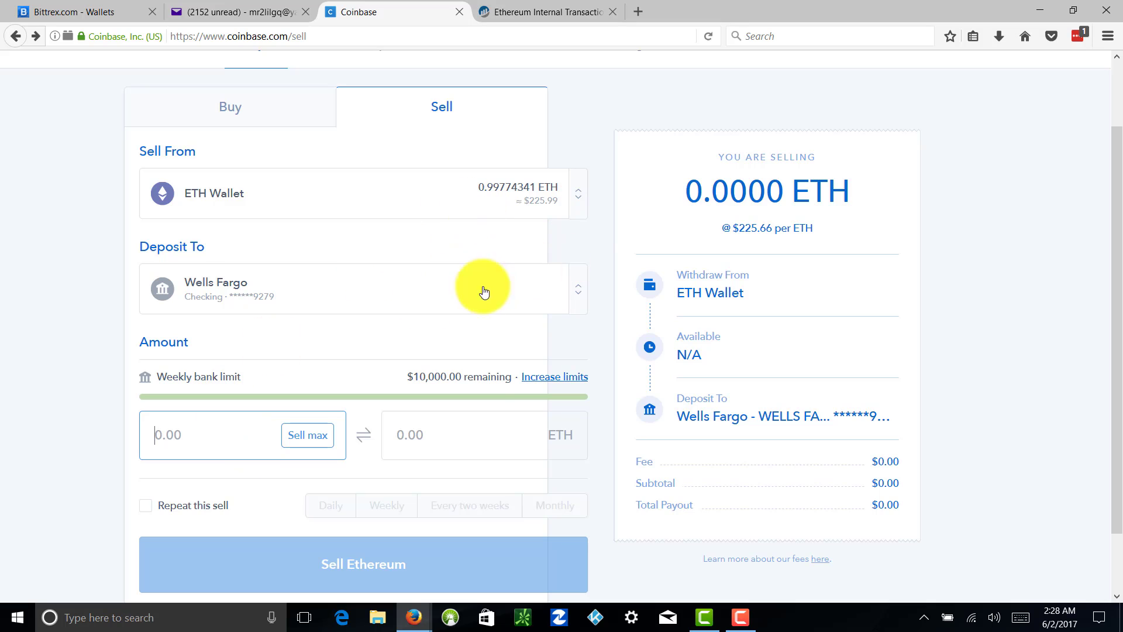
click(450, 437)
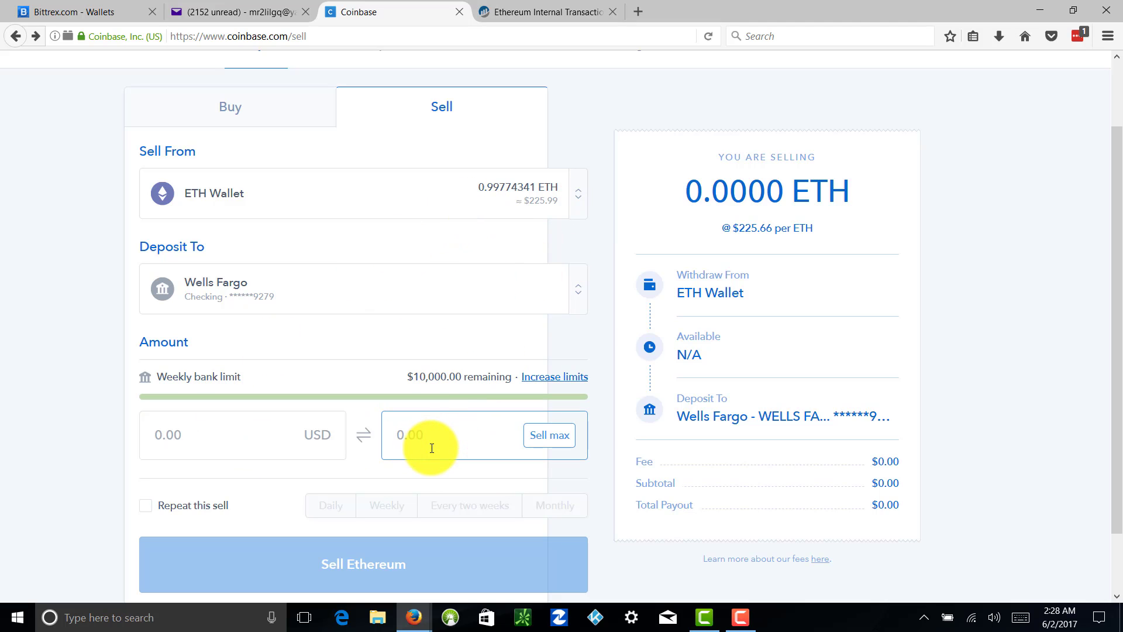
text(.9)
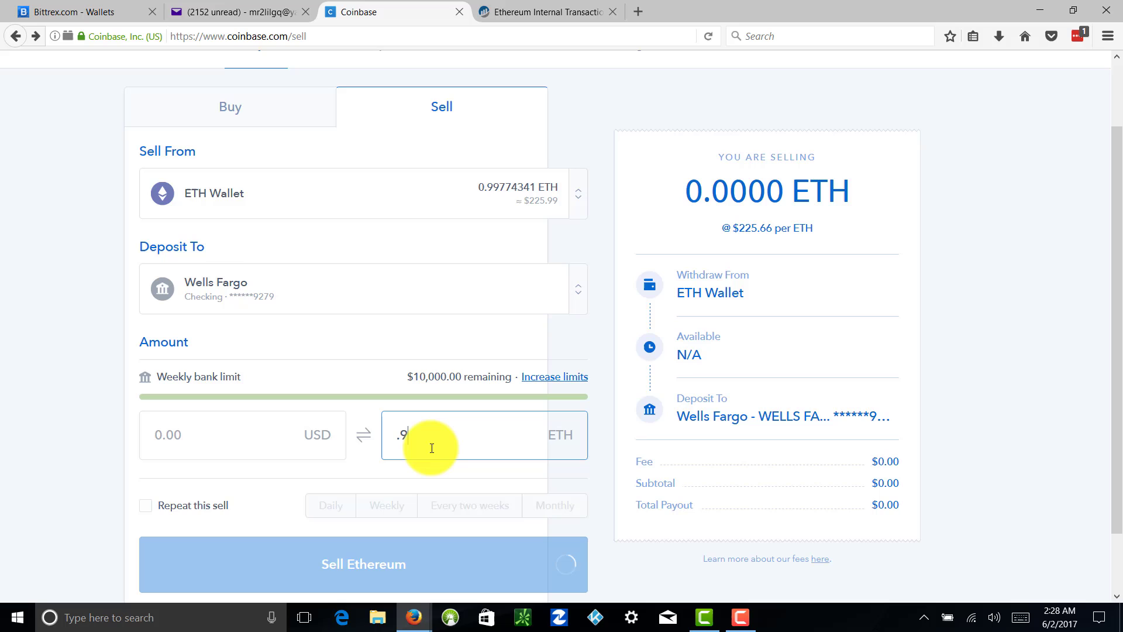
text(97)
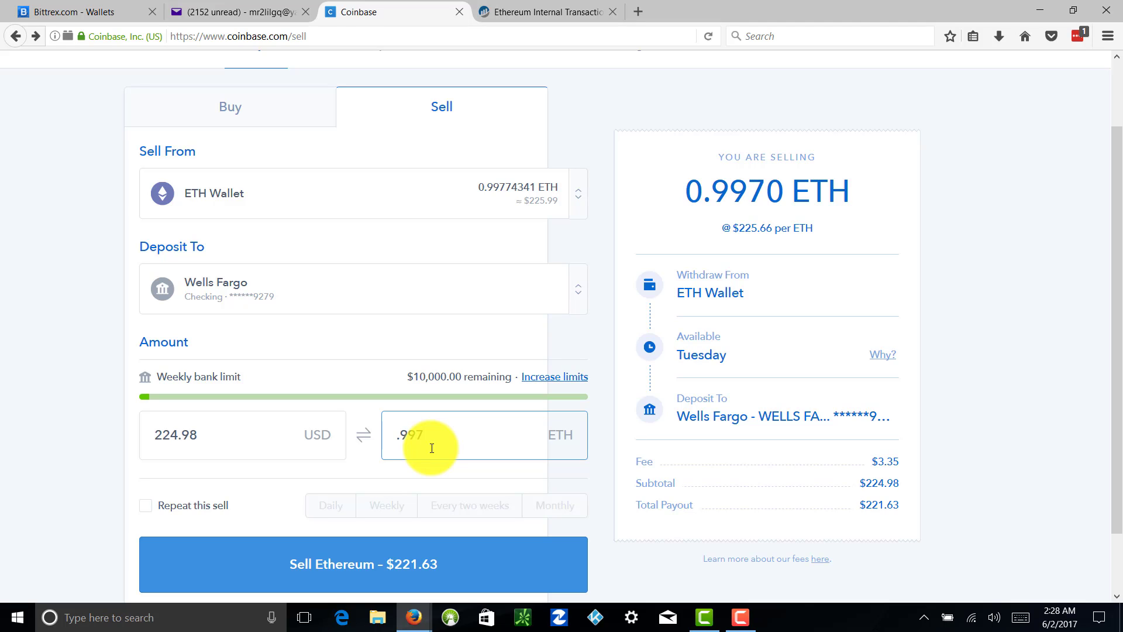
text(74341)
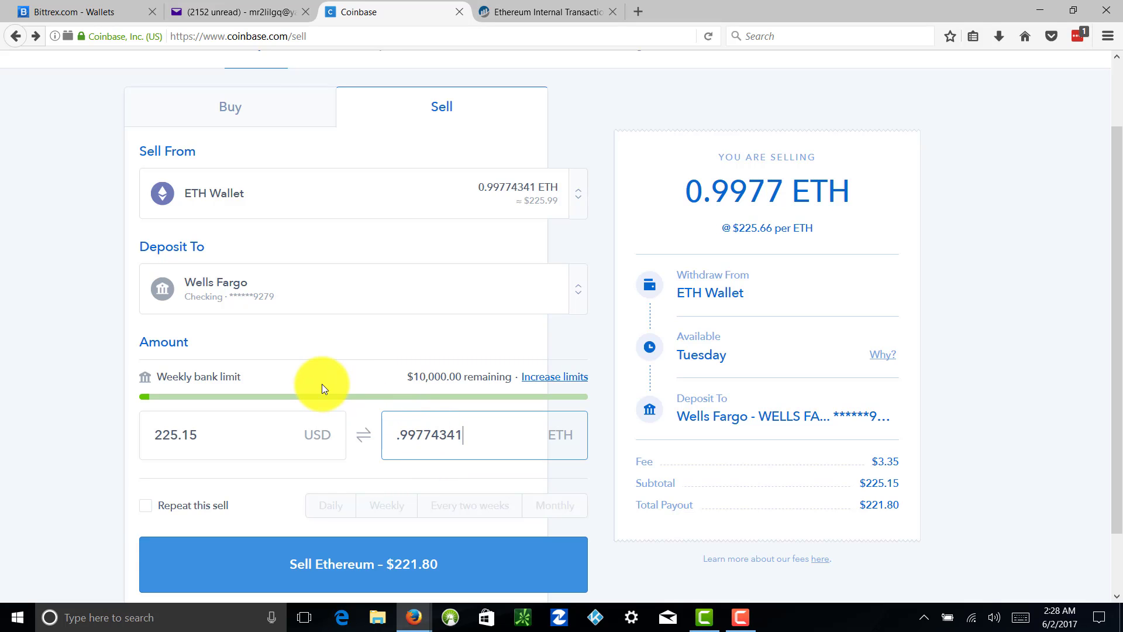
scroll(497, 409, down, 2)
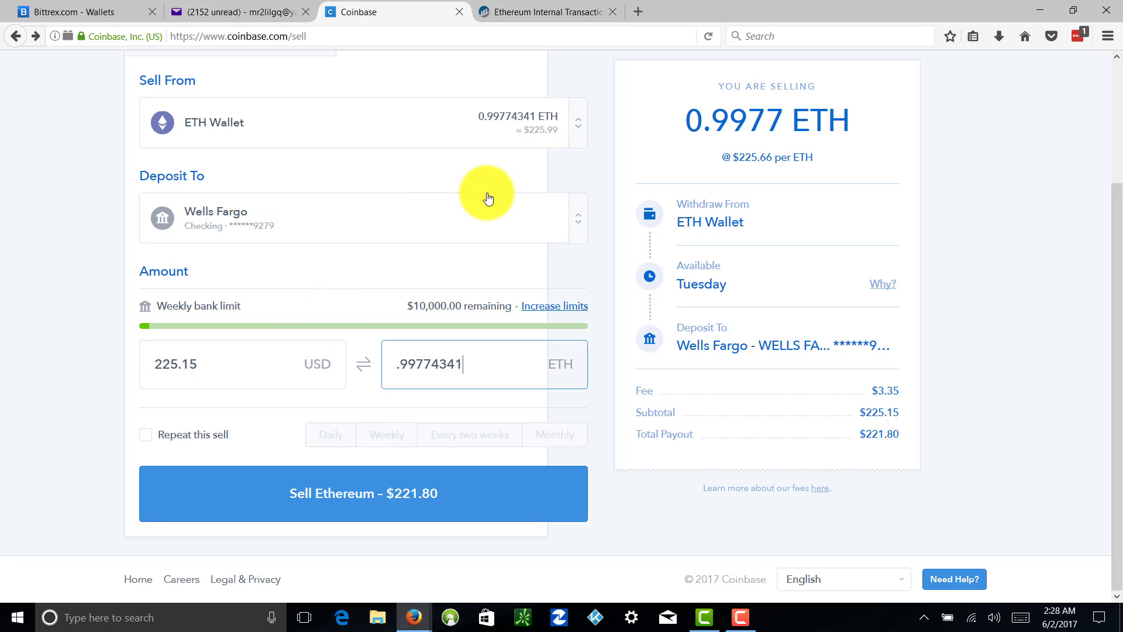
- Review the $221.80 payout and $225.15 subtotal, and check Tuesday's date in the Windows calendar
drag(818, 391, 904, 436)
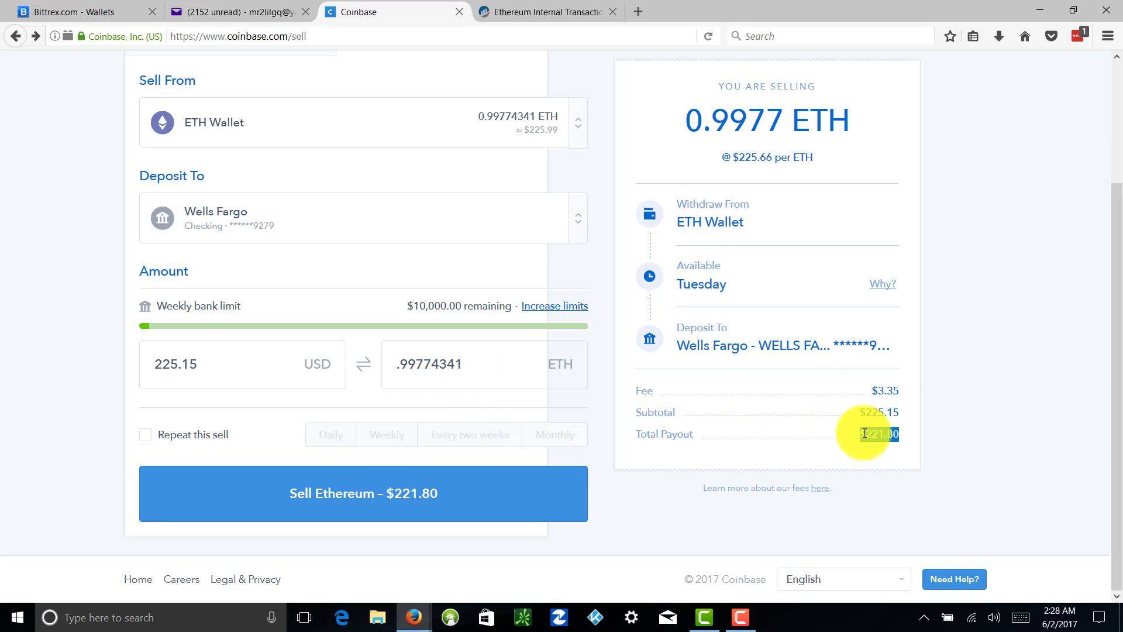
drag(840, 410, 912, 410)
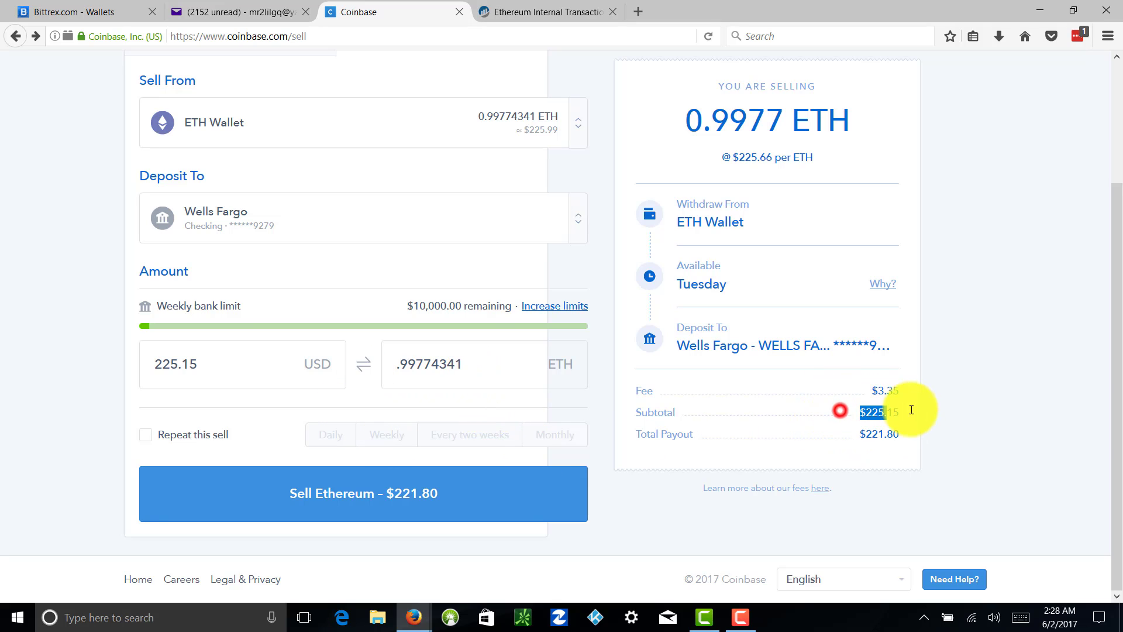
click(816, 416)
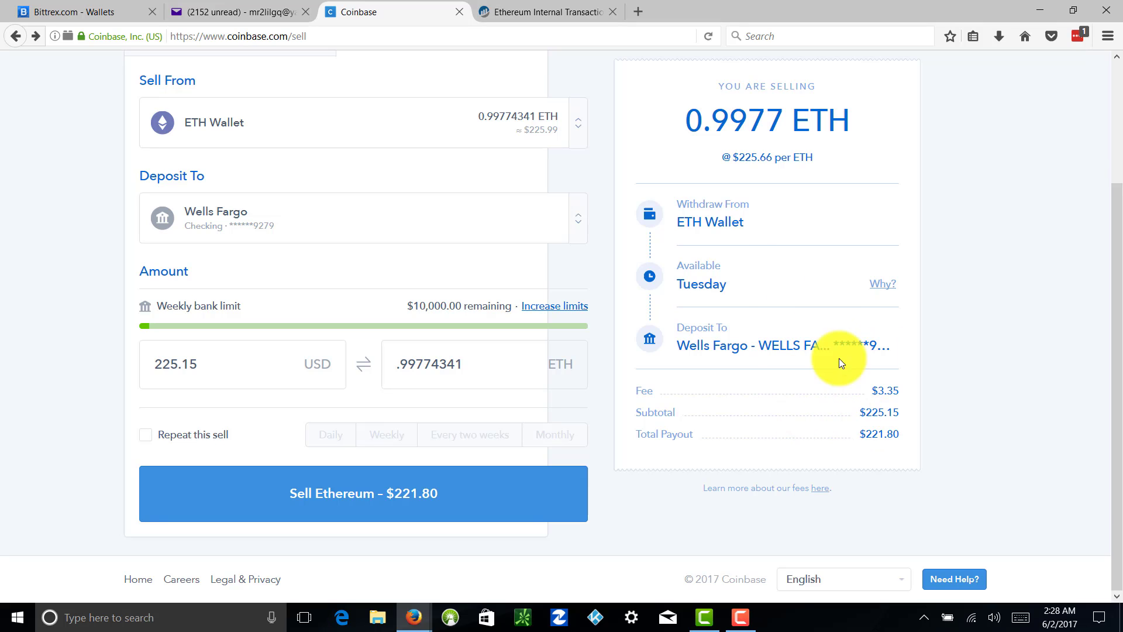
drag(684, 265, 734, 293)
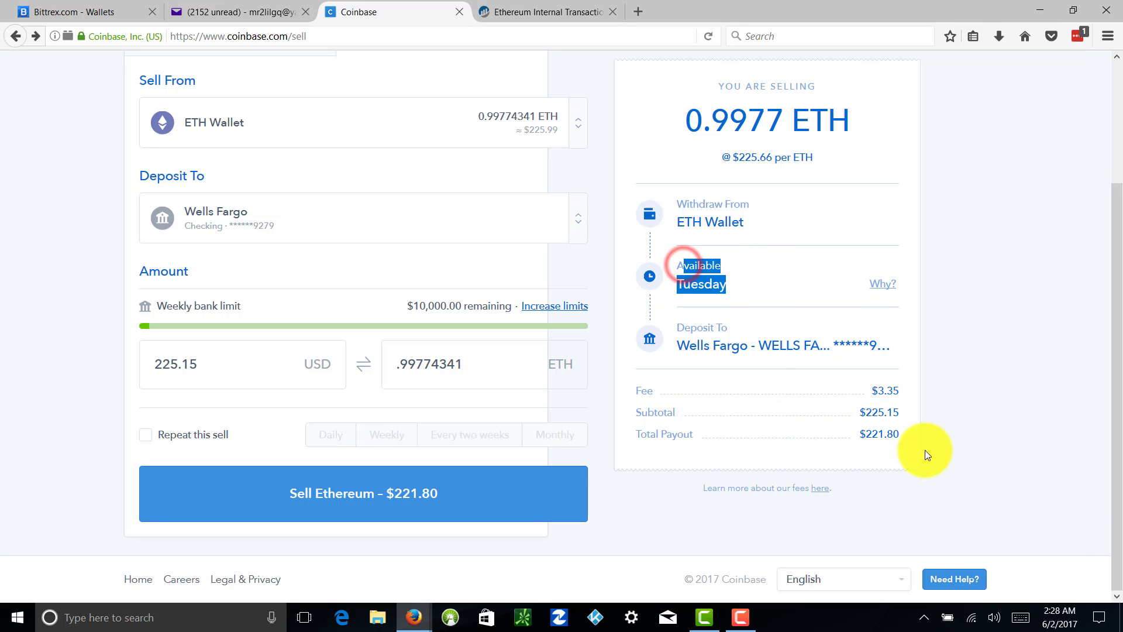
click(1059, 618)
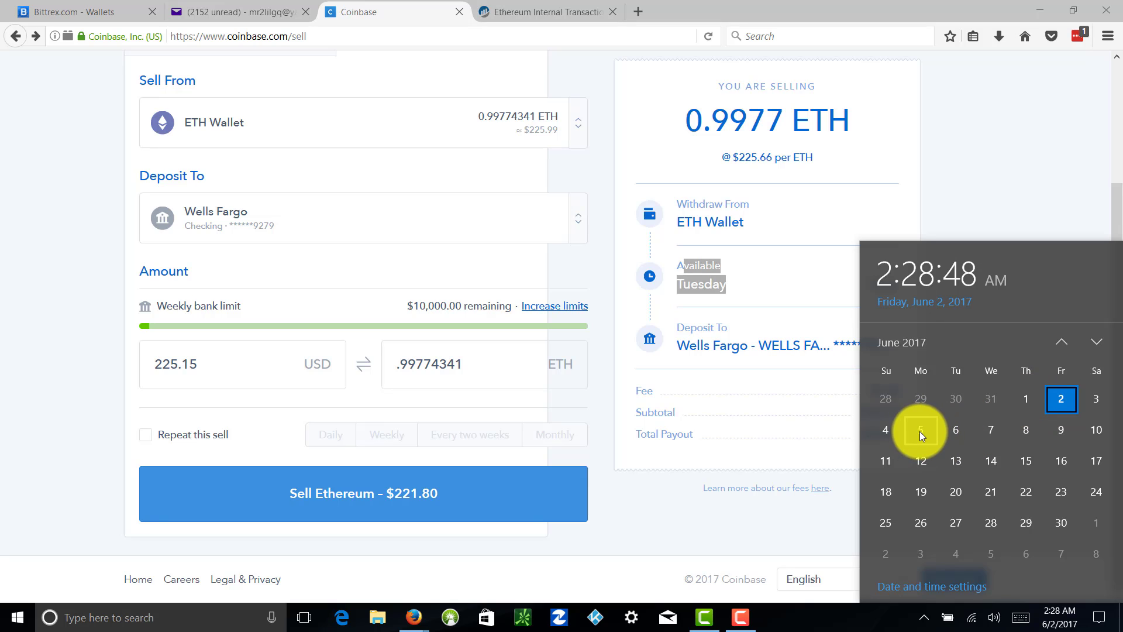
click(1012, 171)
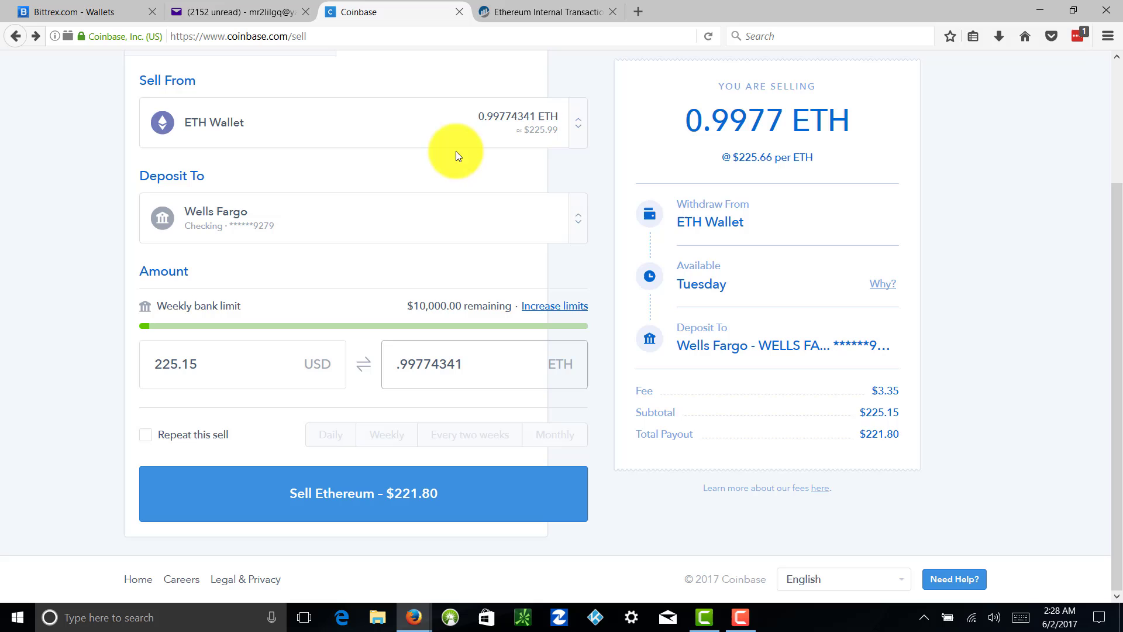
- Reselect the 0.99774341 ETH amount to refresh the quote to $225.37 per ETH
drag(475, 115, 531, 123)
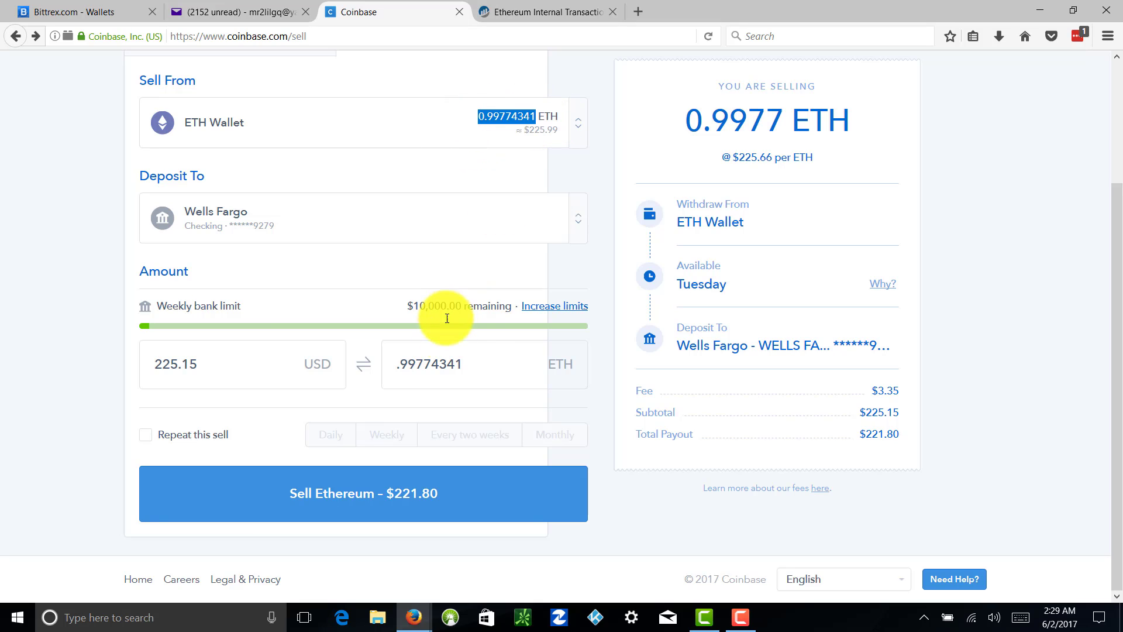
drag(480, 368, 369, 366)
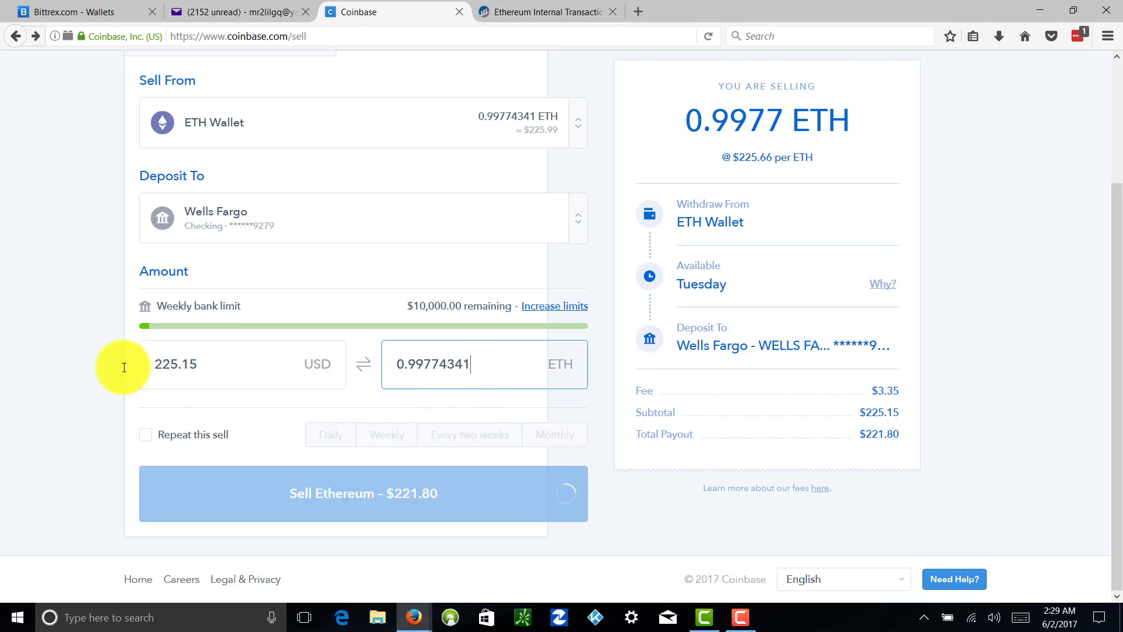
click(70, 367)
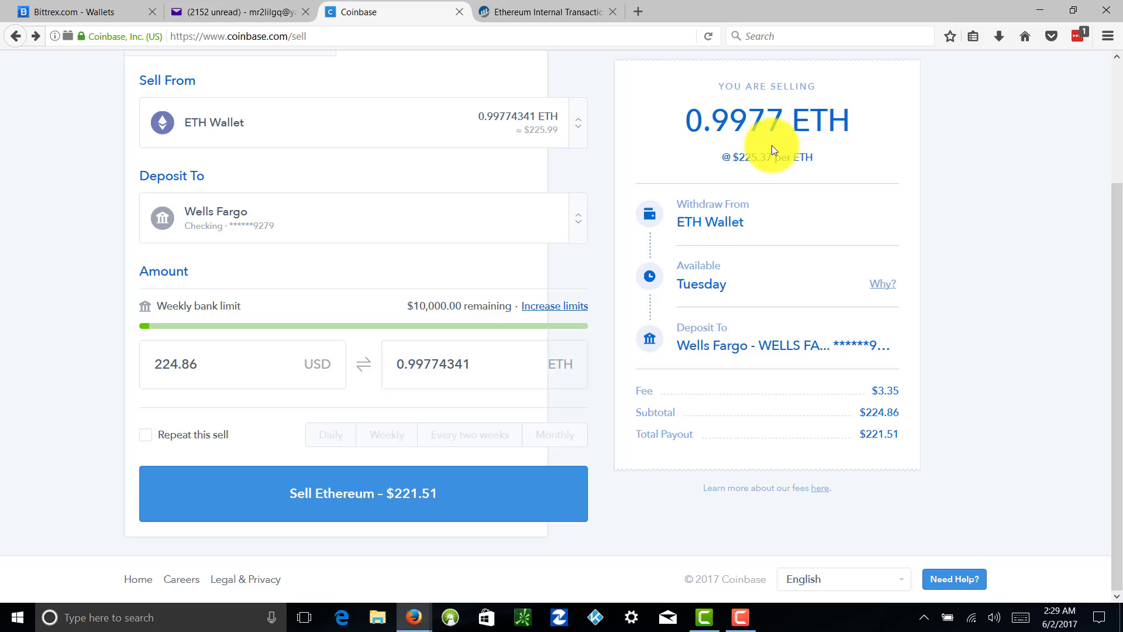
- Place and confirm the sale of 0.9977 ETH for a $221.51 payout to Wells Fargo
click(305, 499)
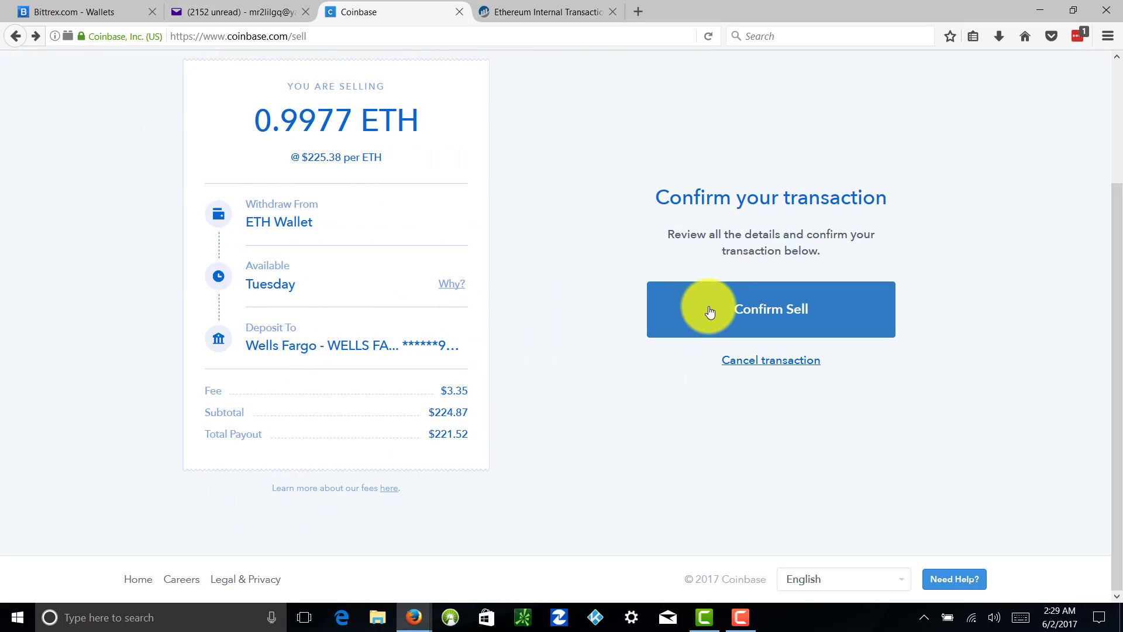
click(710, 311)
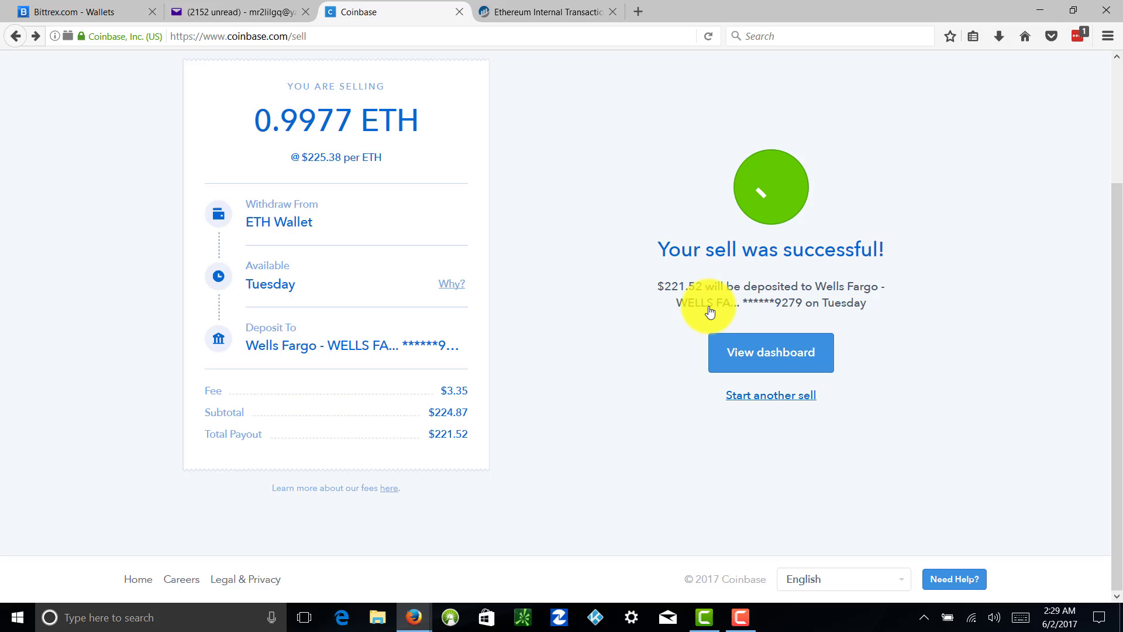
drag(669, 268, 879, 332)
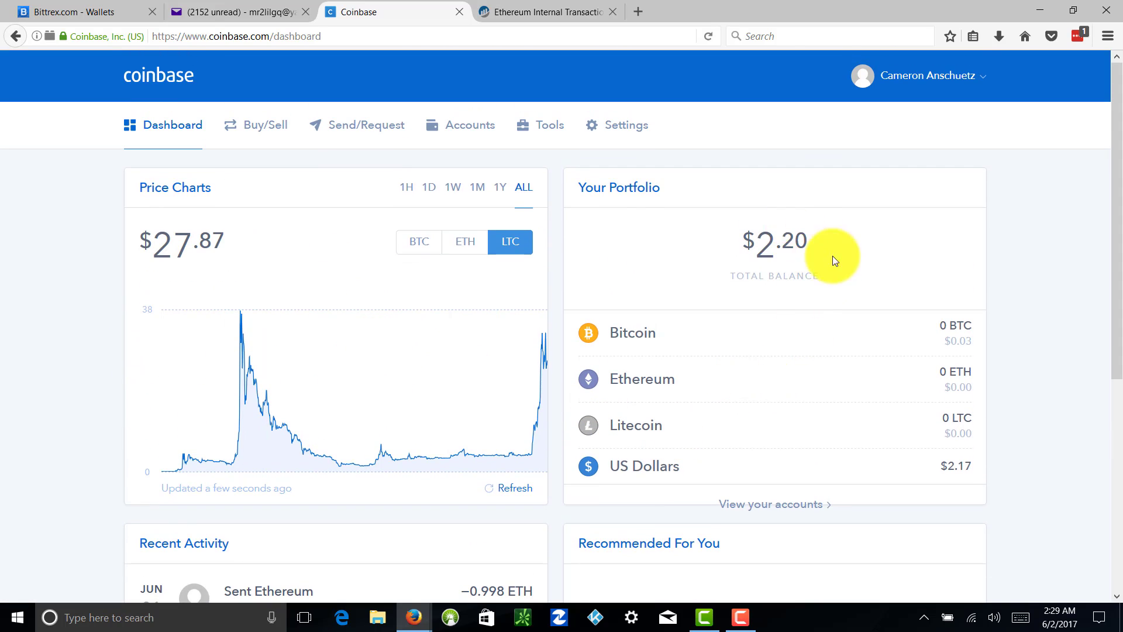
- Review the dashboard's $2.20 total balance and 0 ETH holding
drag(854, 243, 722, 244)
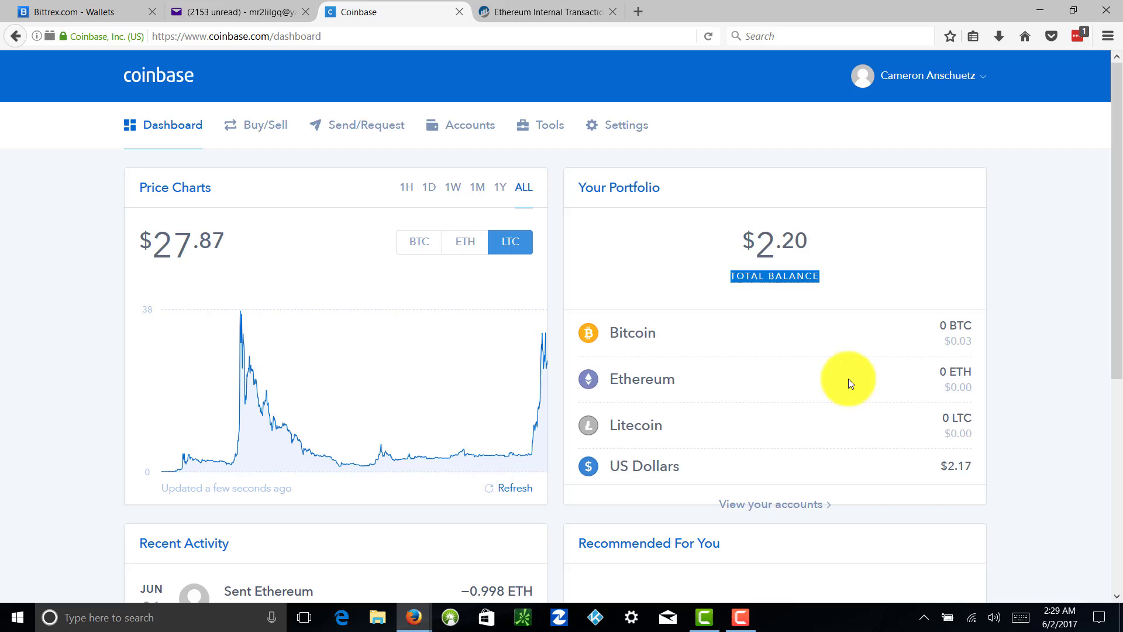
drag(937, 371, 925, 386)
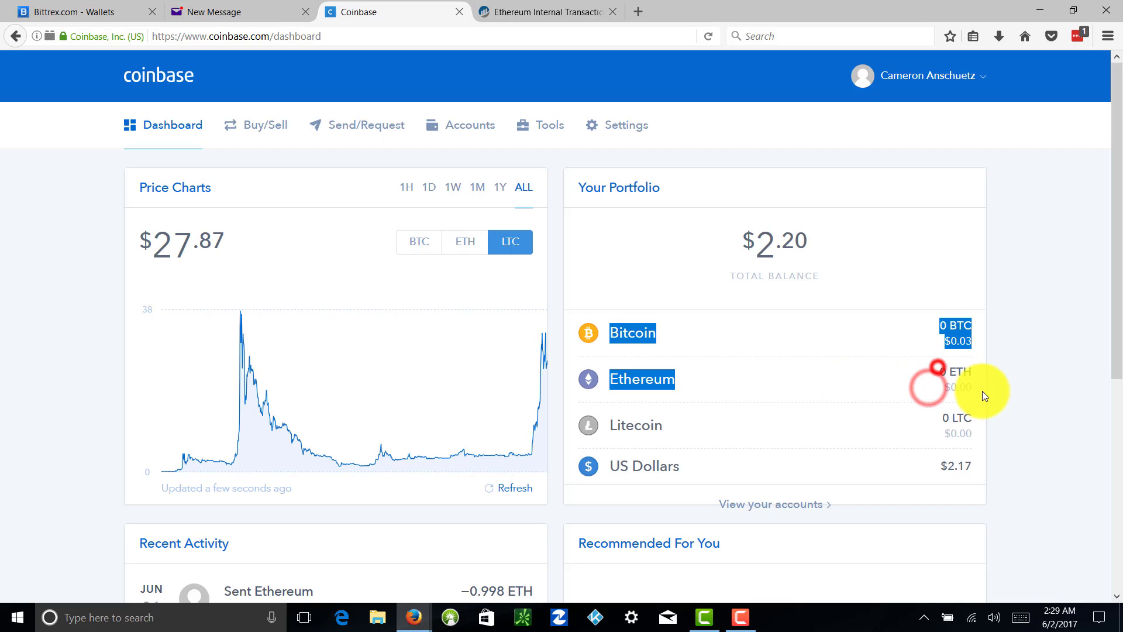
click(928, 386)
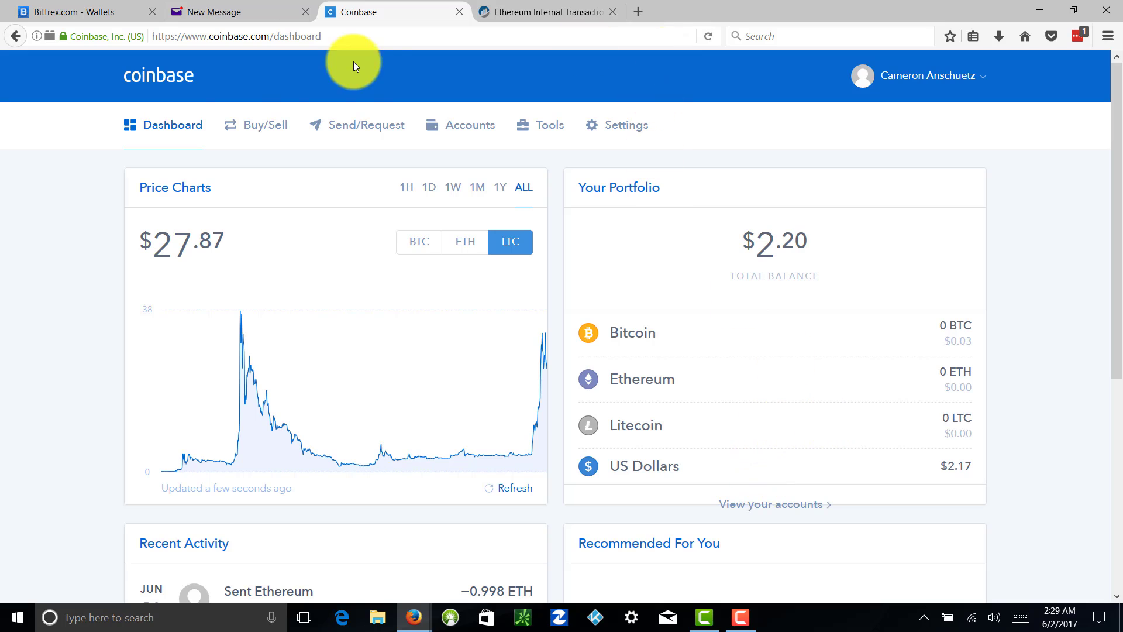
- Close Bittrex's ETH deposit dialog and return to the Coinbase dashboard
click(88, 13)
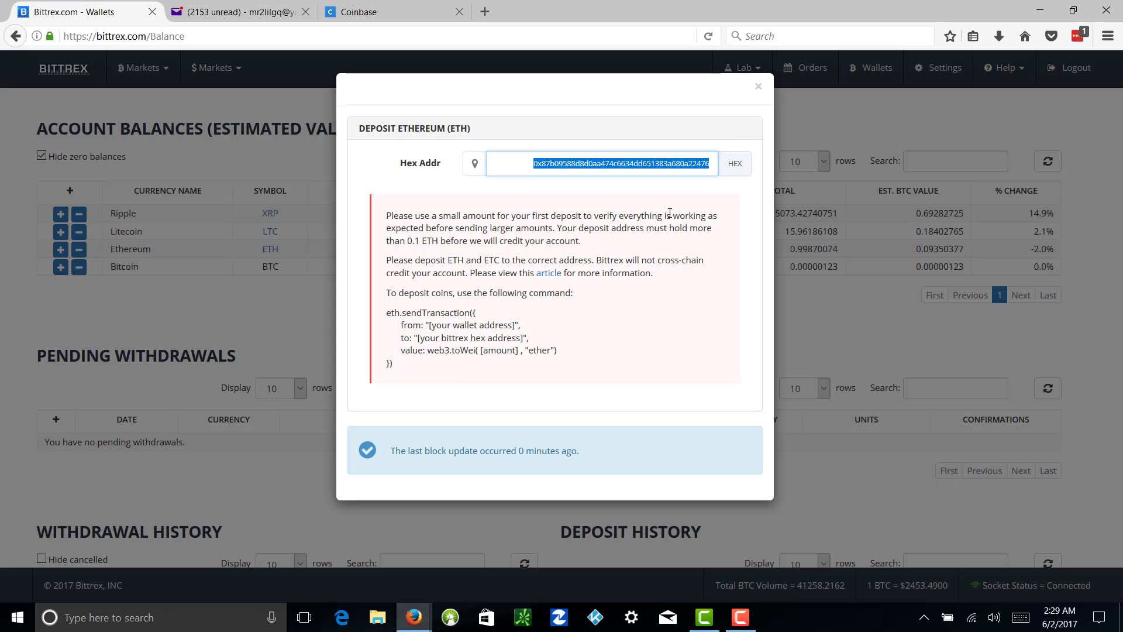
click(759, 88)
click(369, 12)
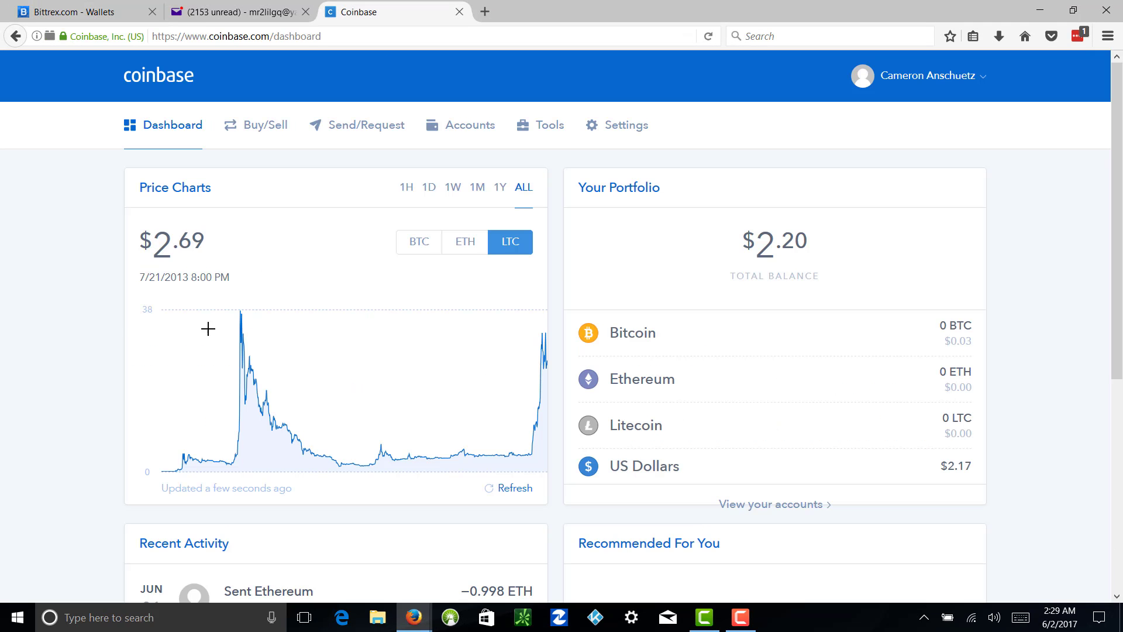